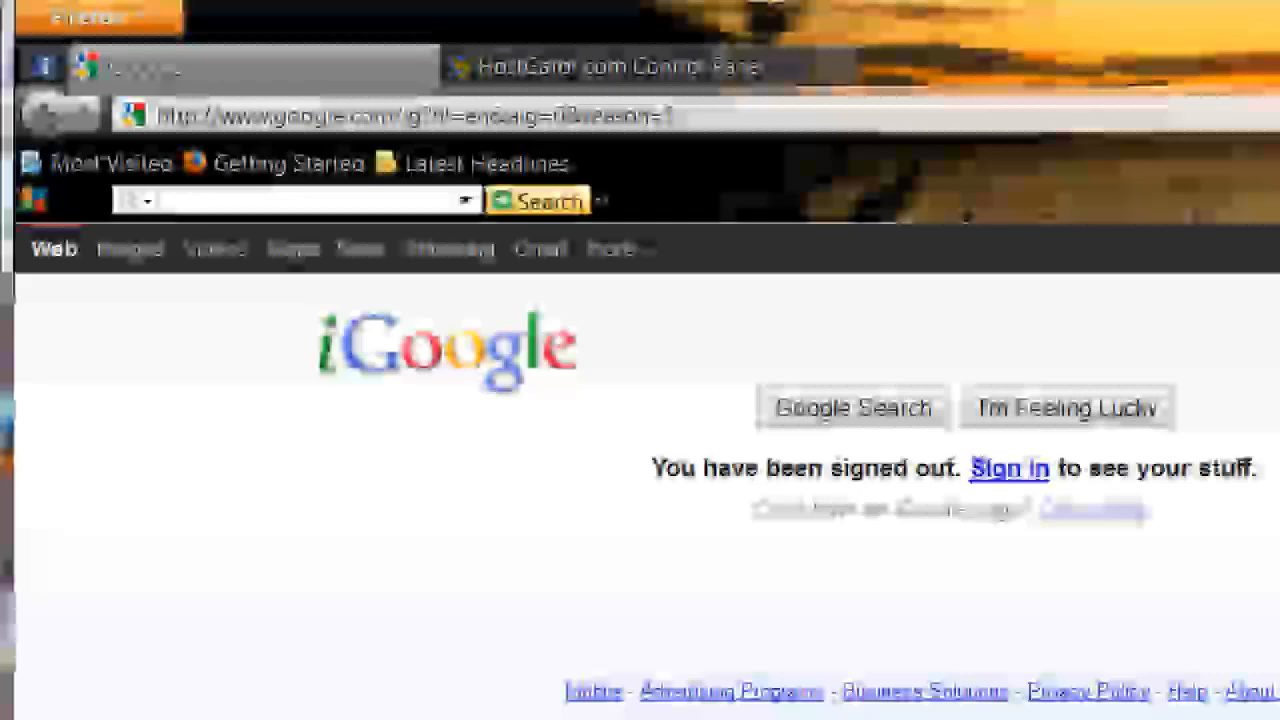
# Step: Go to google.com/app in the browser address bar
pyautogui.click(352, 116)
pyautogui.write('google.com/apps')
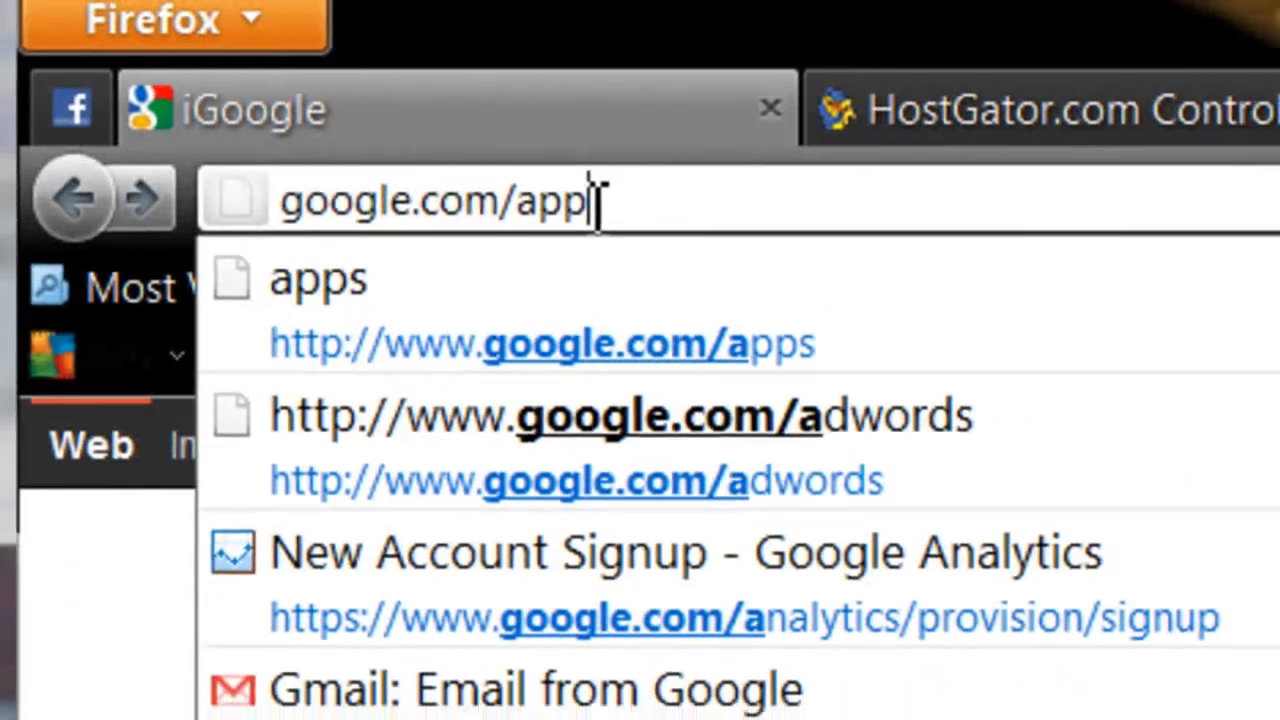
pyautogui.press('Return')
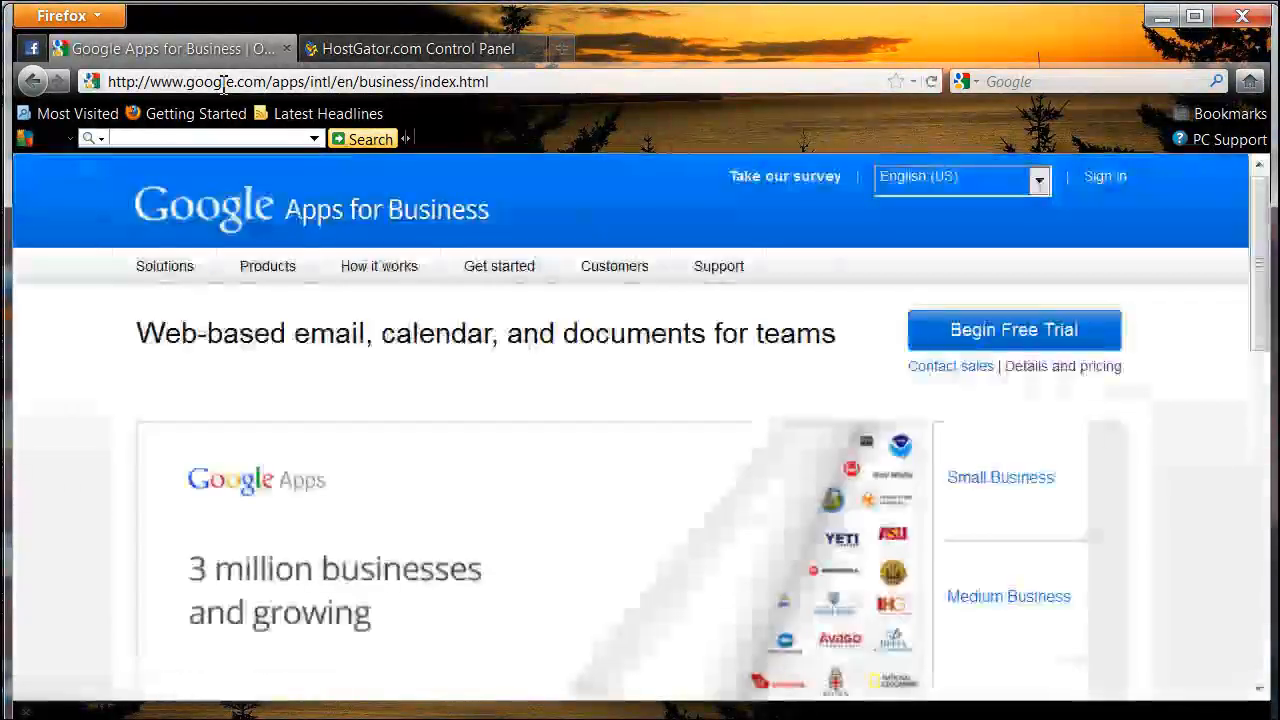
# Step: Open the free Google Apps page and start the sign-up
pyautogui.scroll(-15, 309, 329)
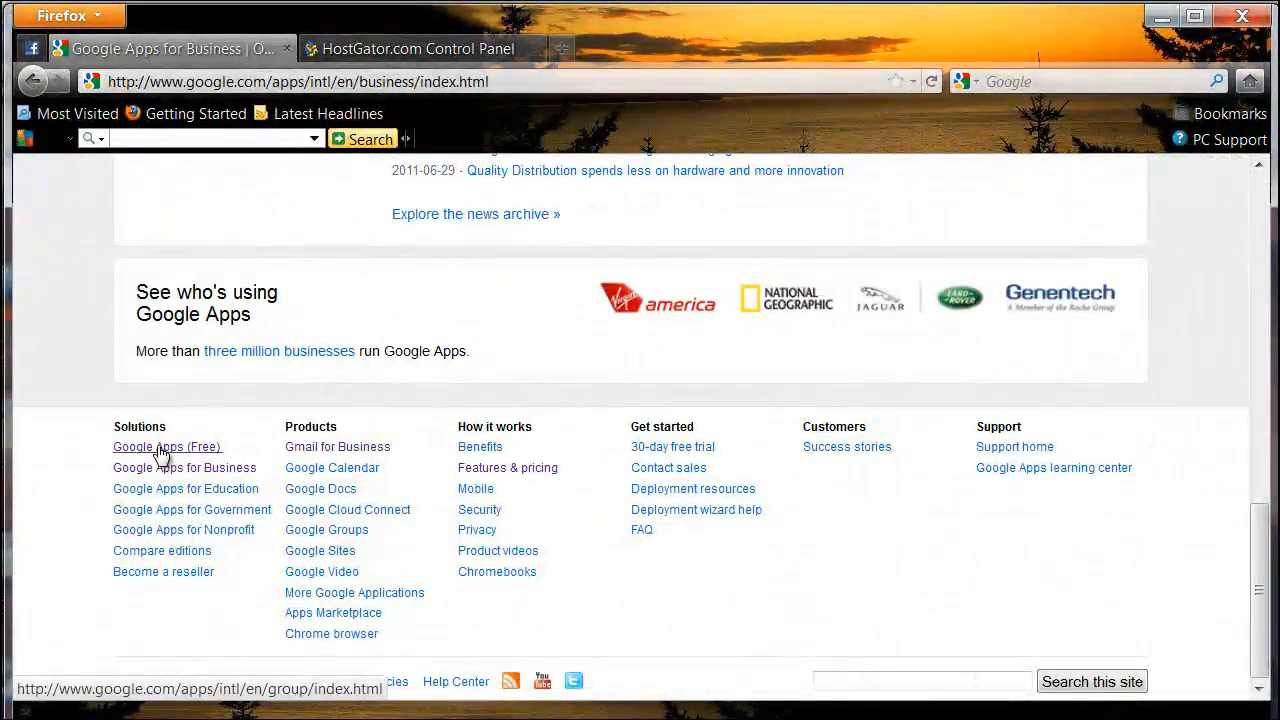
pyautogui.click(160, 448)
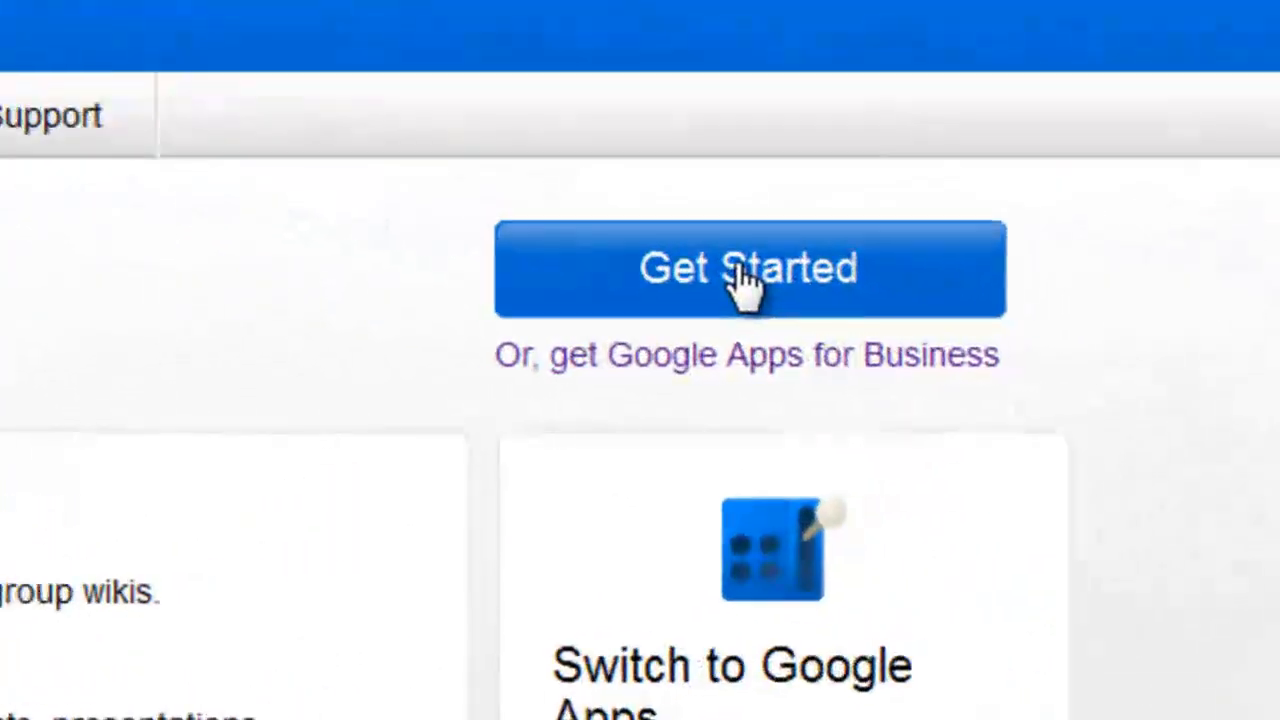
pyautogui.click(1009, 332)
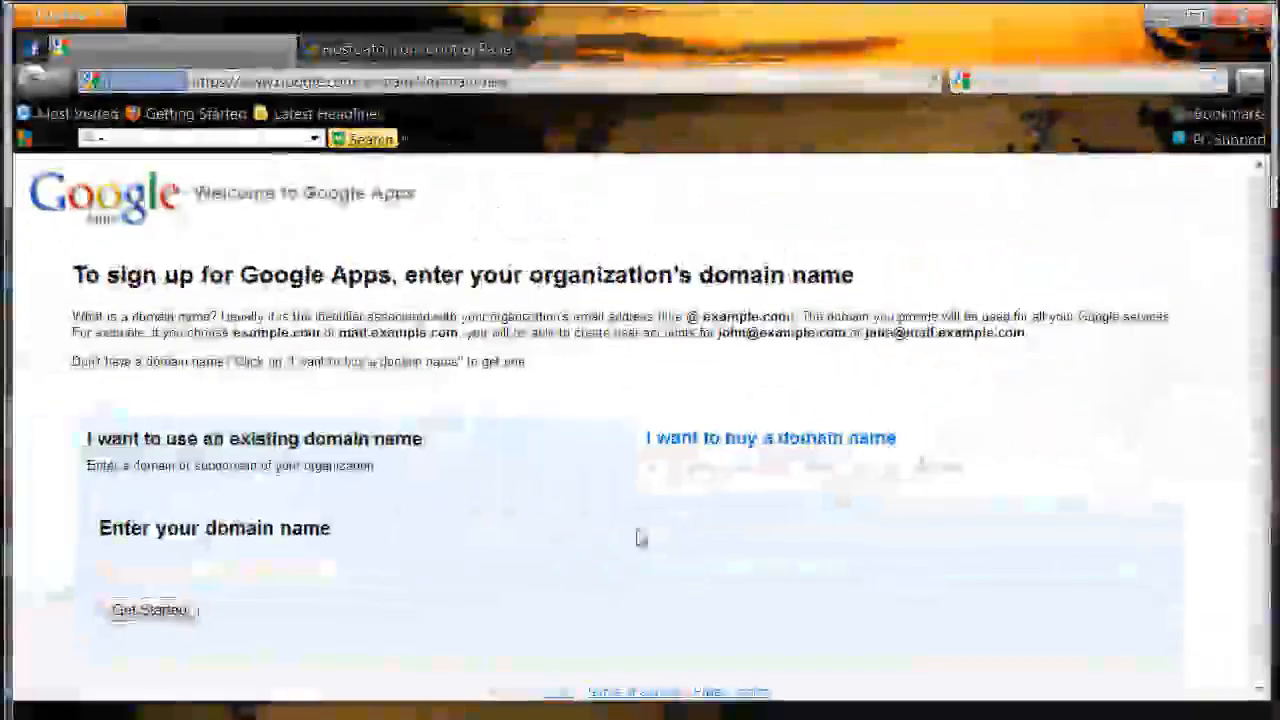
# Step: Enter learn2e.com as the existing domain name and get started
pyautogui.click(279, 570)
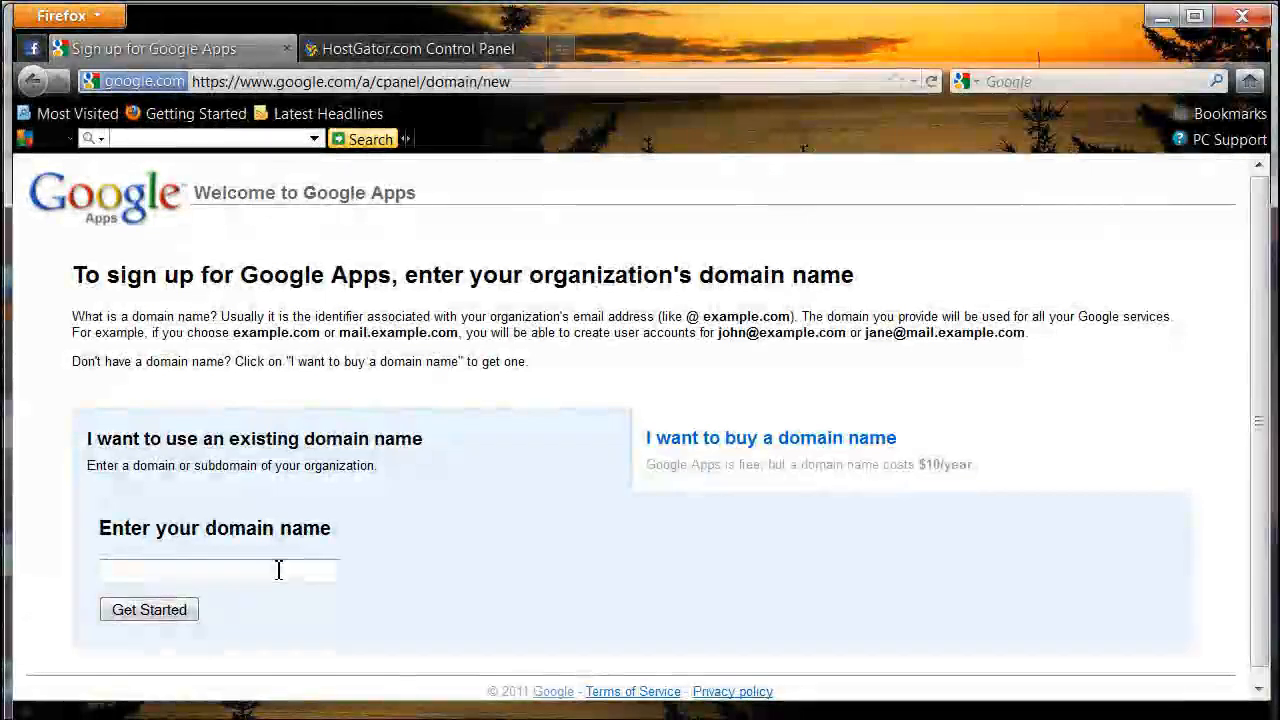
pyautogui.write('learn')
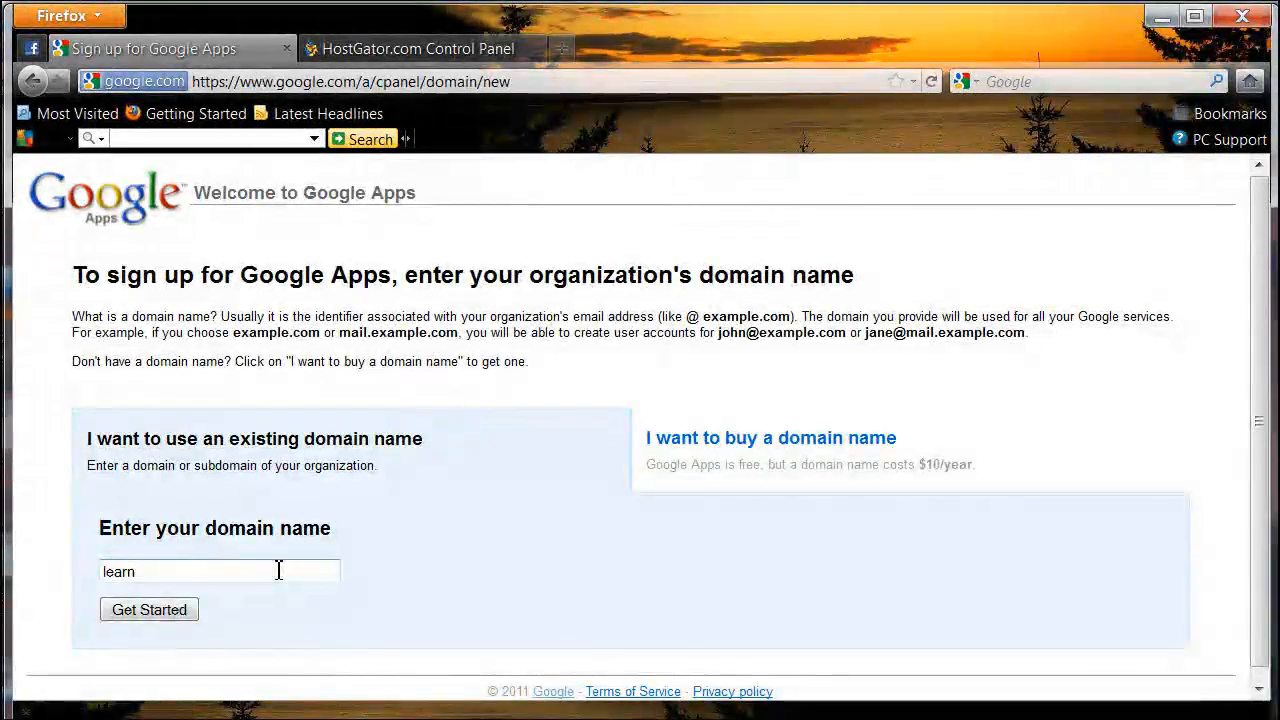
pyautogui.write('2e.co')
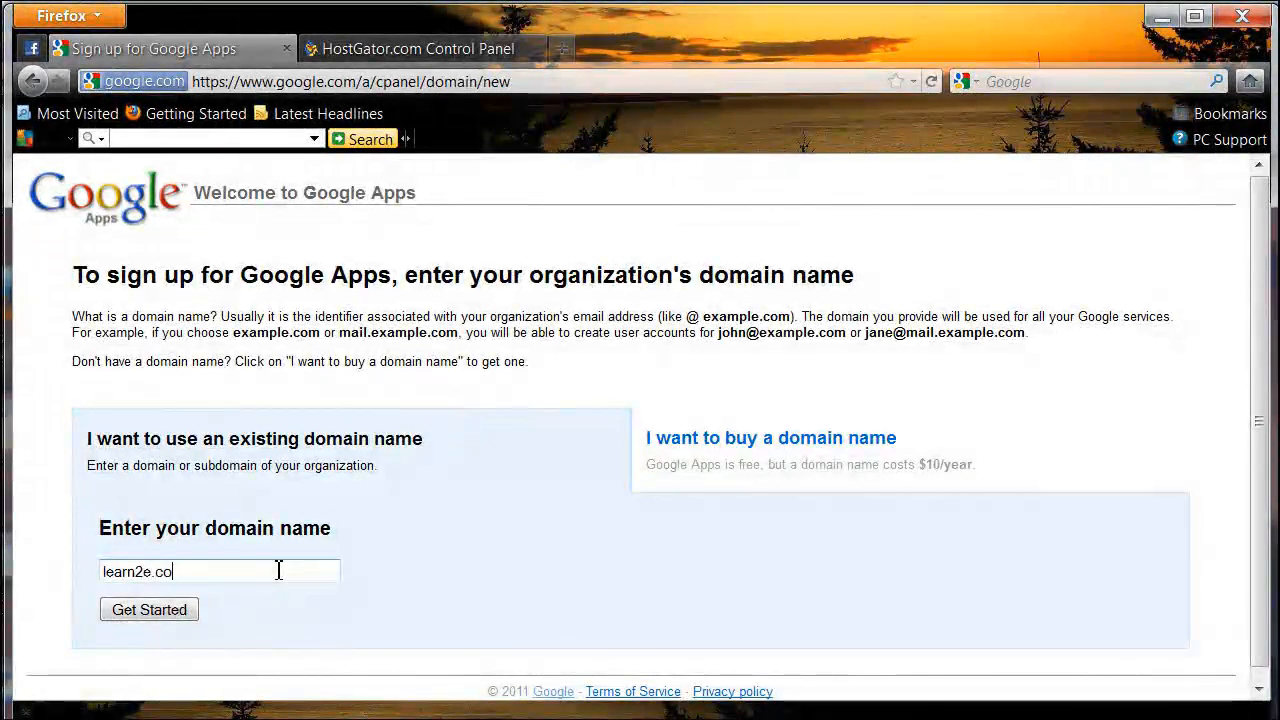
pyautogui.write('m')
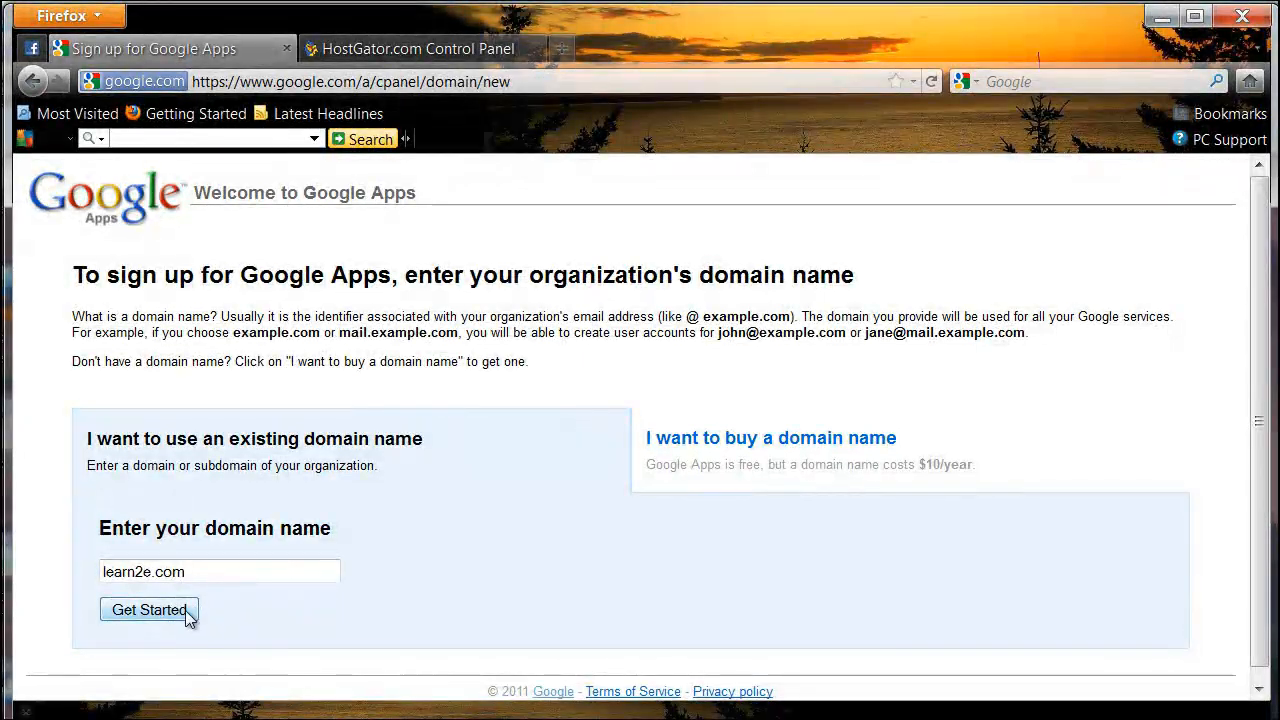
pyautogui.click(186, 612)
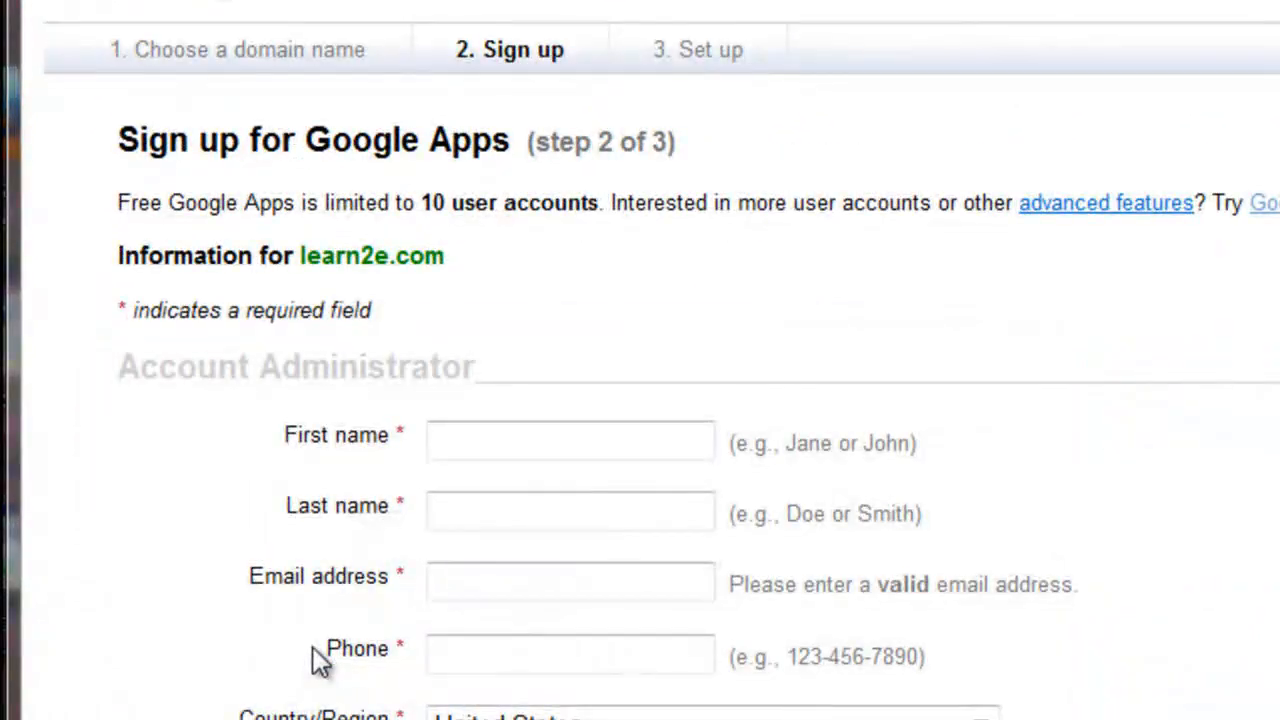
# Step: Fill in the administrator's first name, last name, e-mail address and phone number
pyautogui.scroll(-3, 313, 647)
pyautogui.click(574, 60)
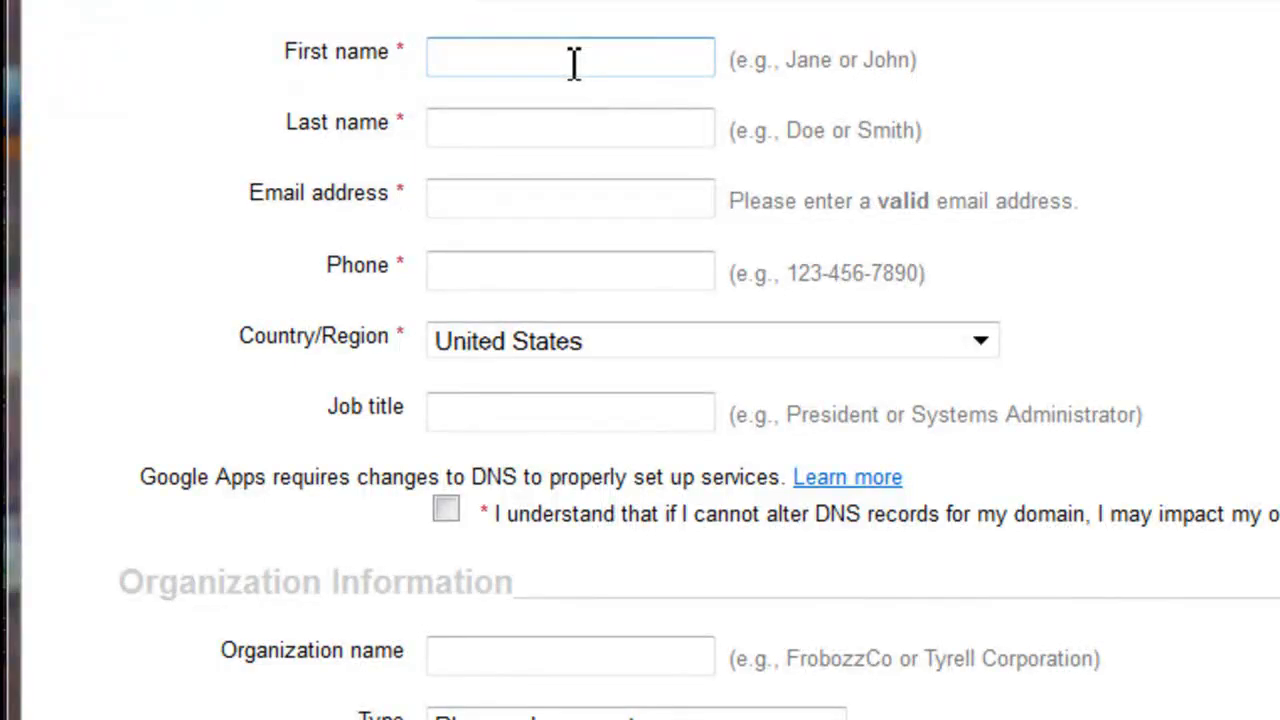
pyautogui.write('P')
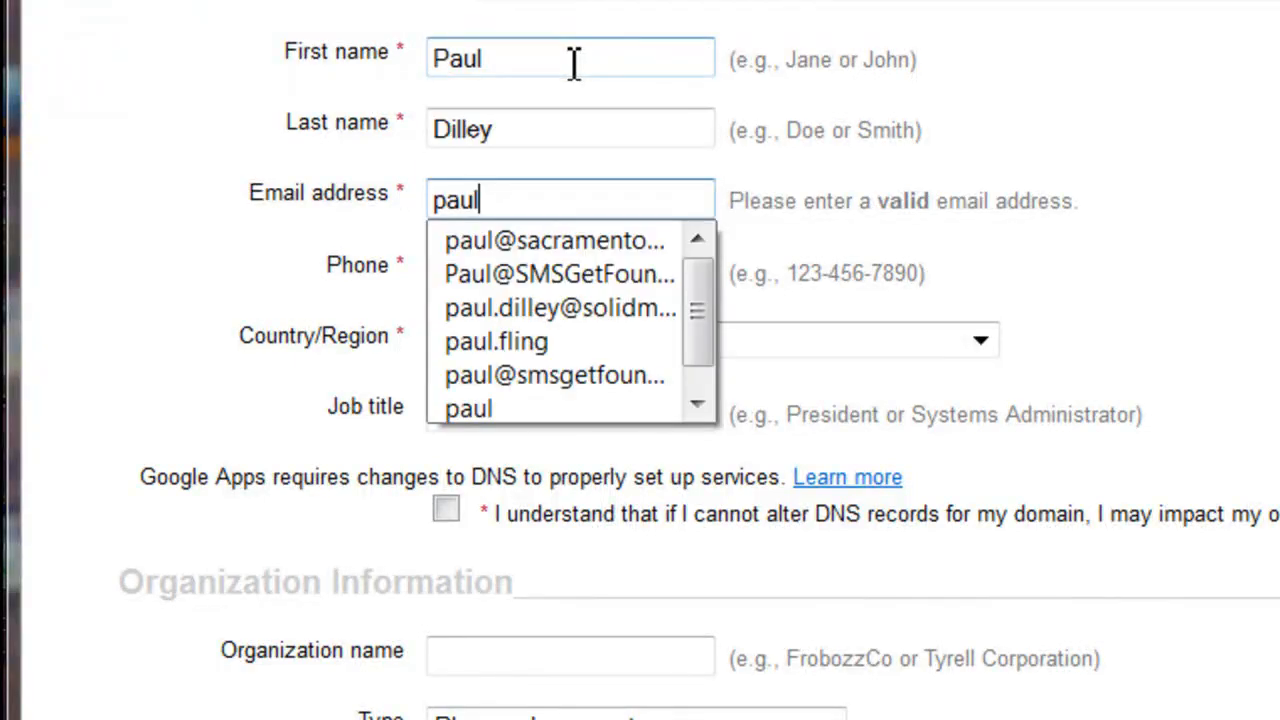
pyautogui.press('Down')
pyautogui.press('Down')
pyautogui.press('Down')
pyautogui.press('Tab')
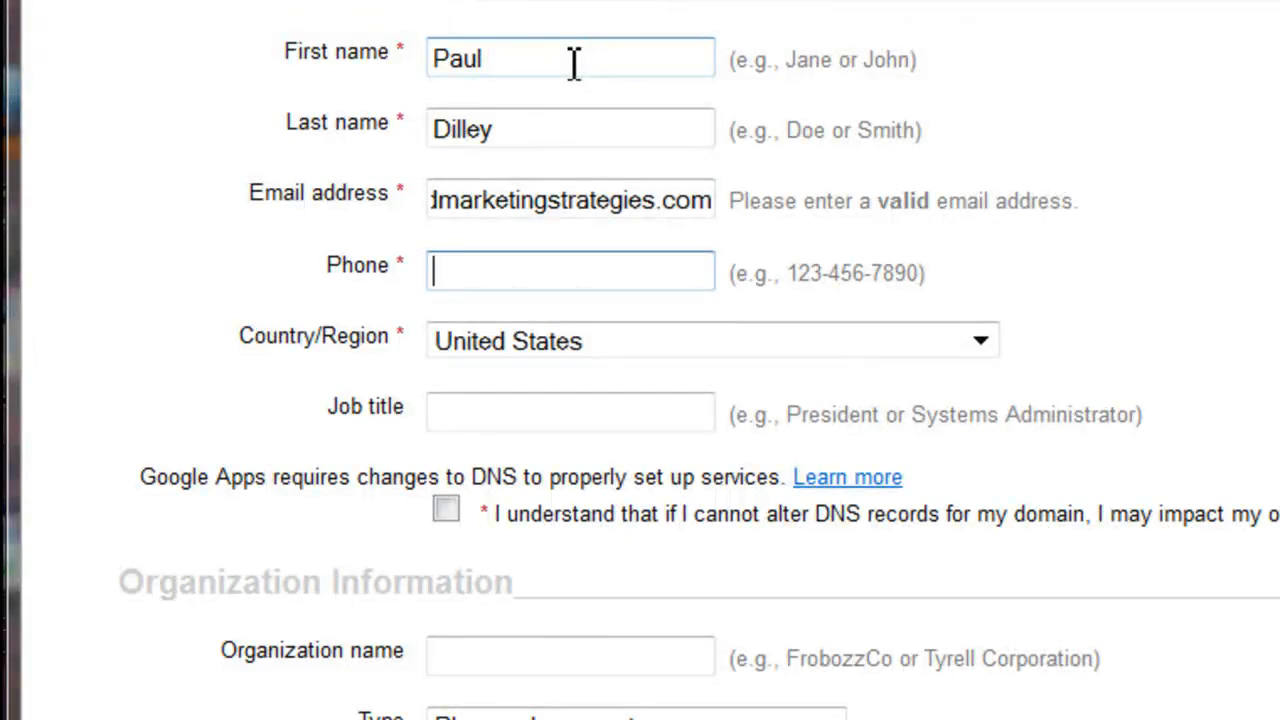
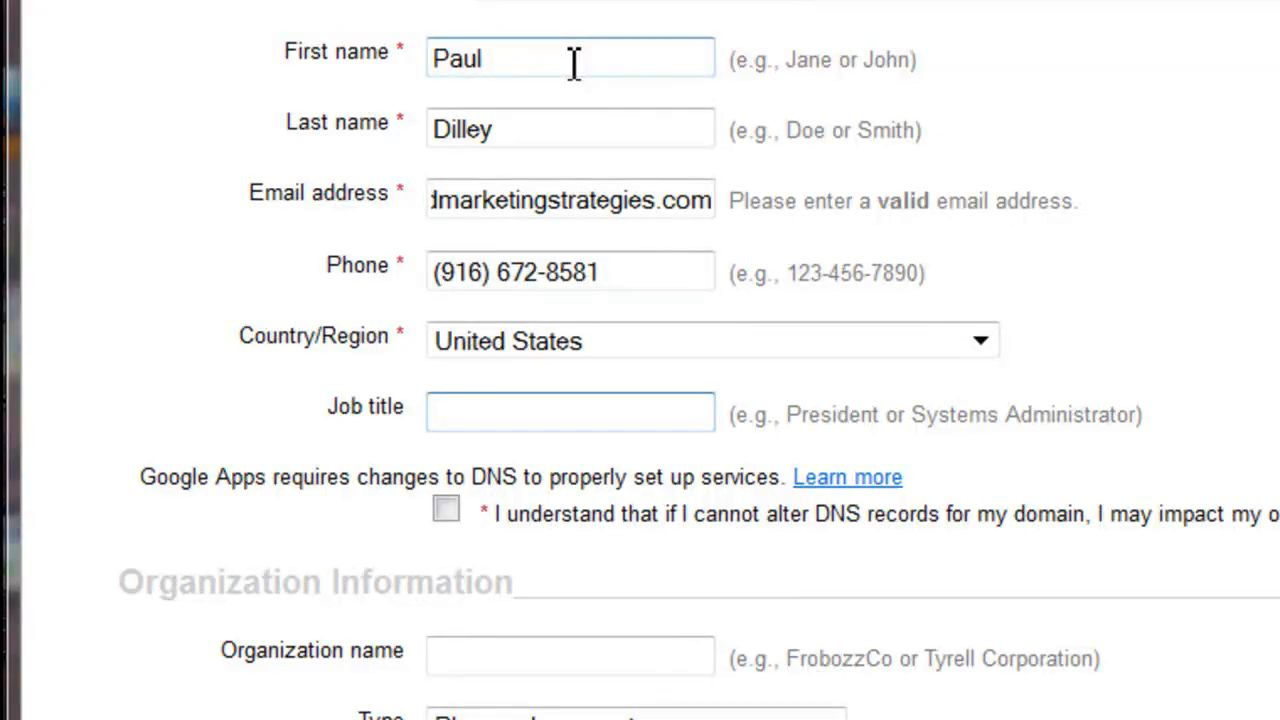
# Step: Set the job title to Admin and tick the DNS change acknowledgement
pyautogui.write('Ad')
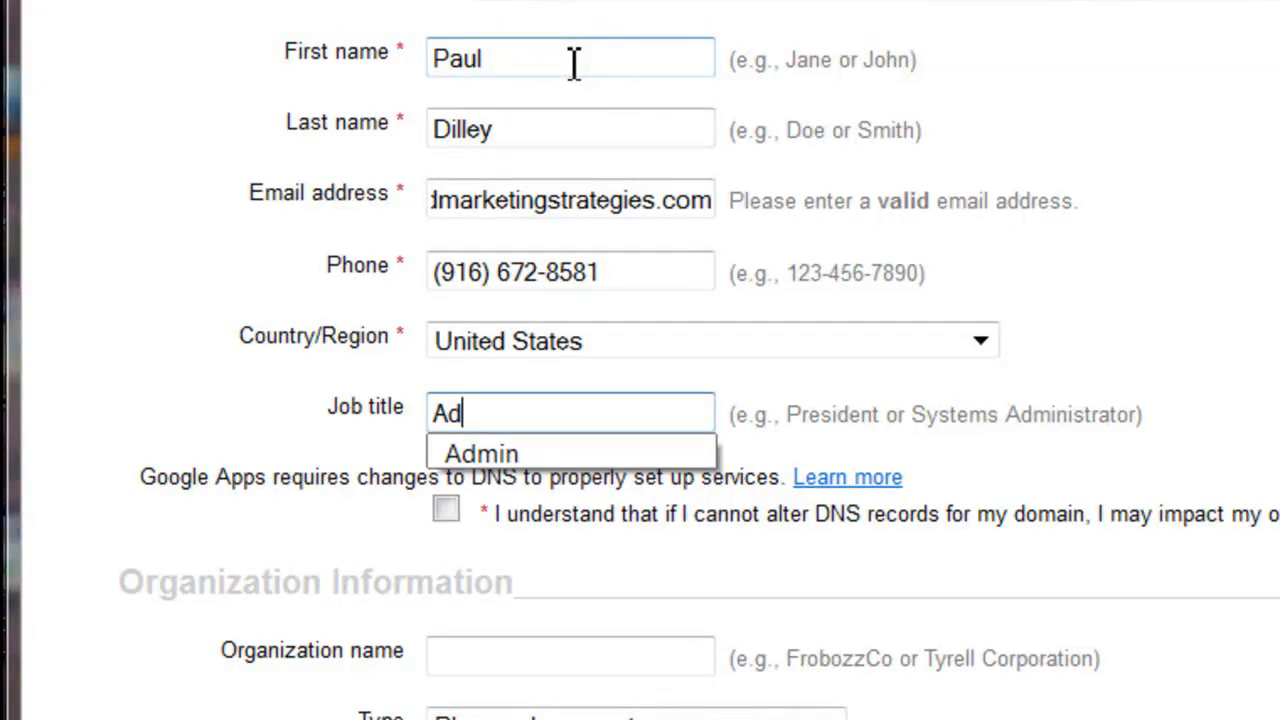
pyautogui.press('Down')
pyautogui.press('Return')
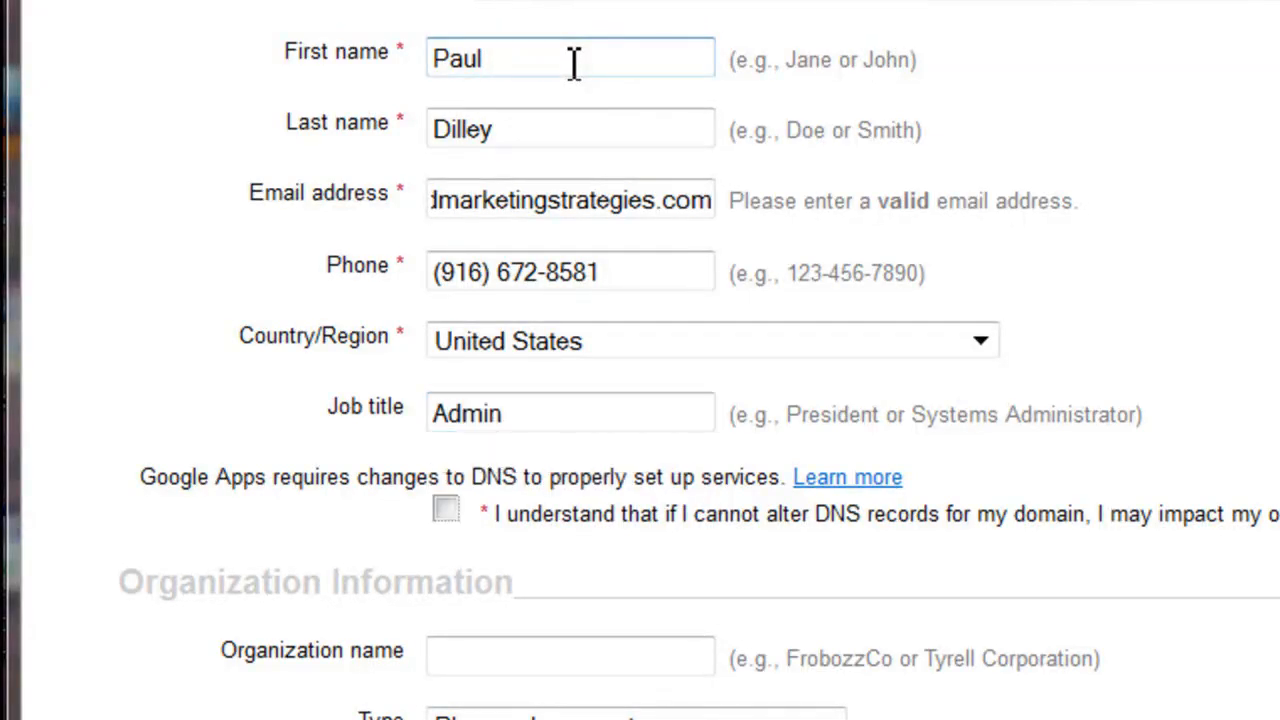
pyautogui.click(445, 515)
# Step: Enter Learn2e.com as the organization name and choose Education as its type
pyautogui.scroll(-3, 418, 551)
pyautogui.click(484, 420)
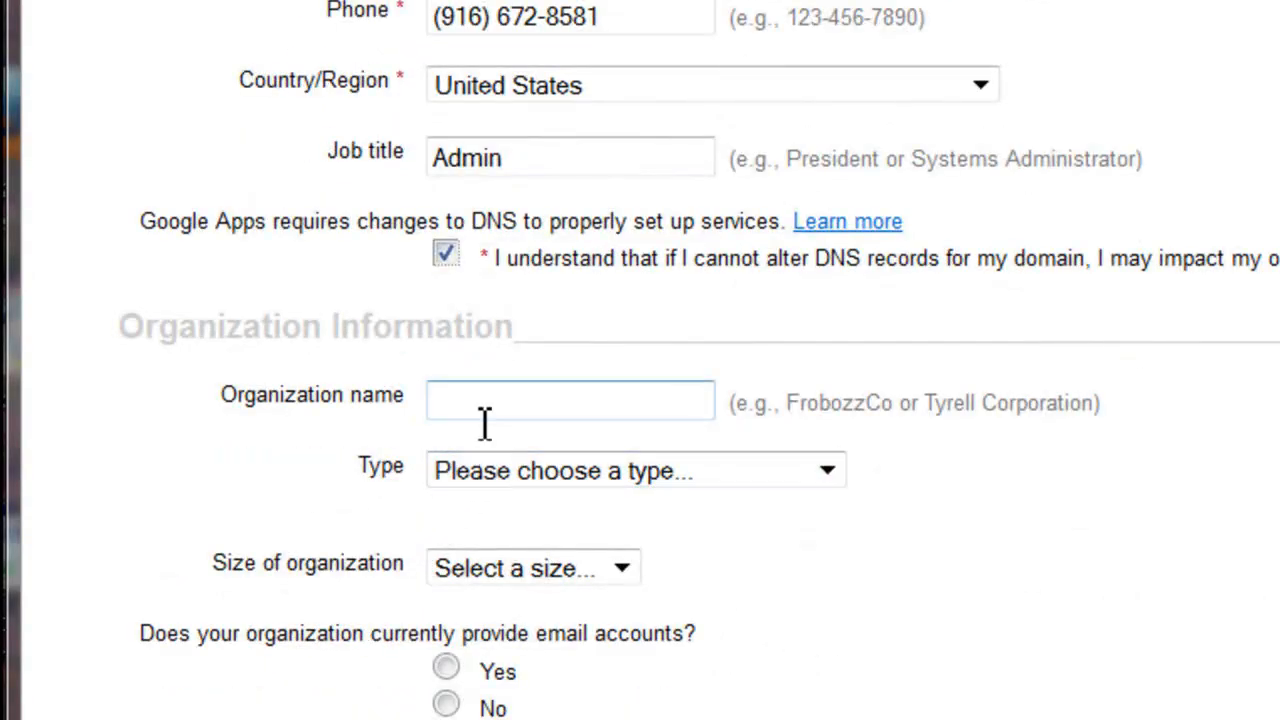
pyautogui.scroll(-1, 486, 420)
pyautogui.write('Lear')
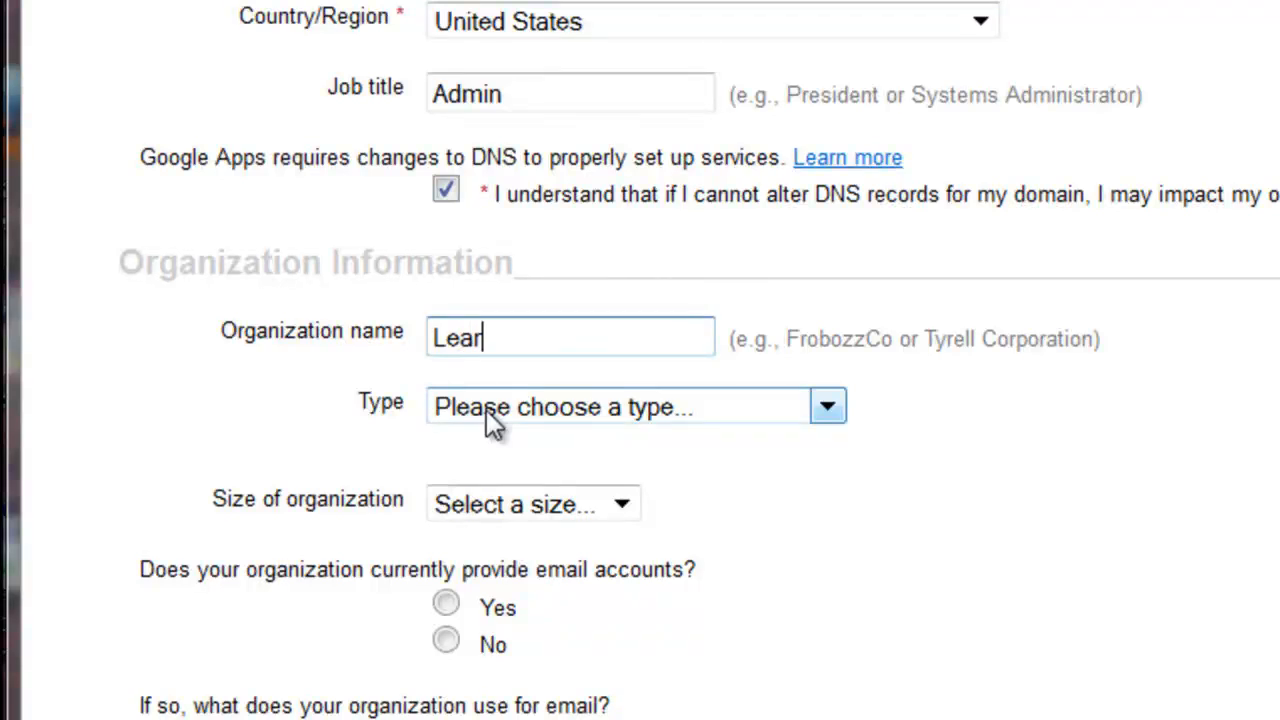
pyautogui.write('n2e')
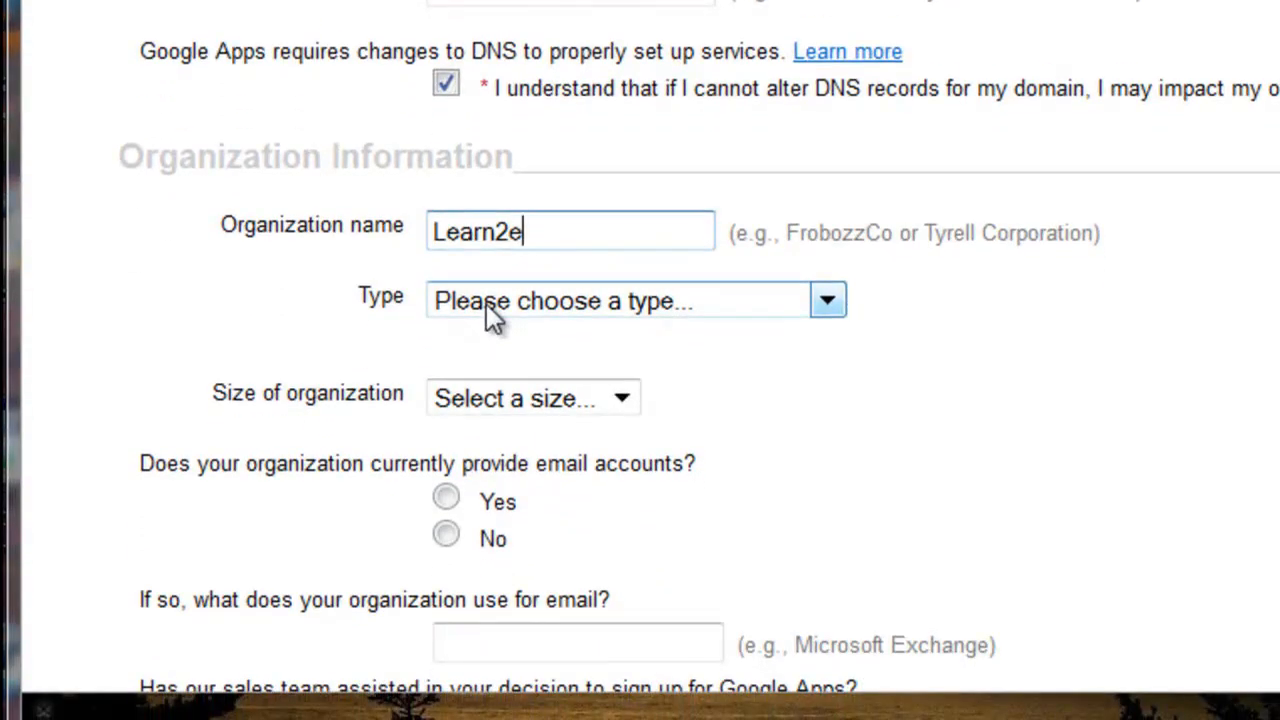
pyautogui.write('.com')
pyautogui.click(486, 303)
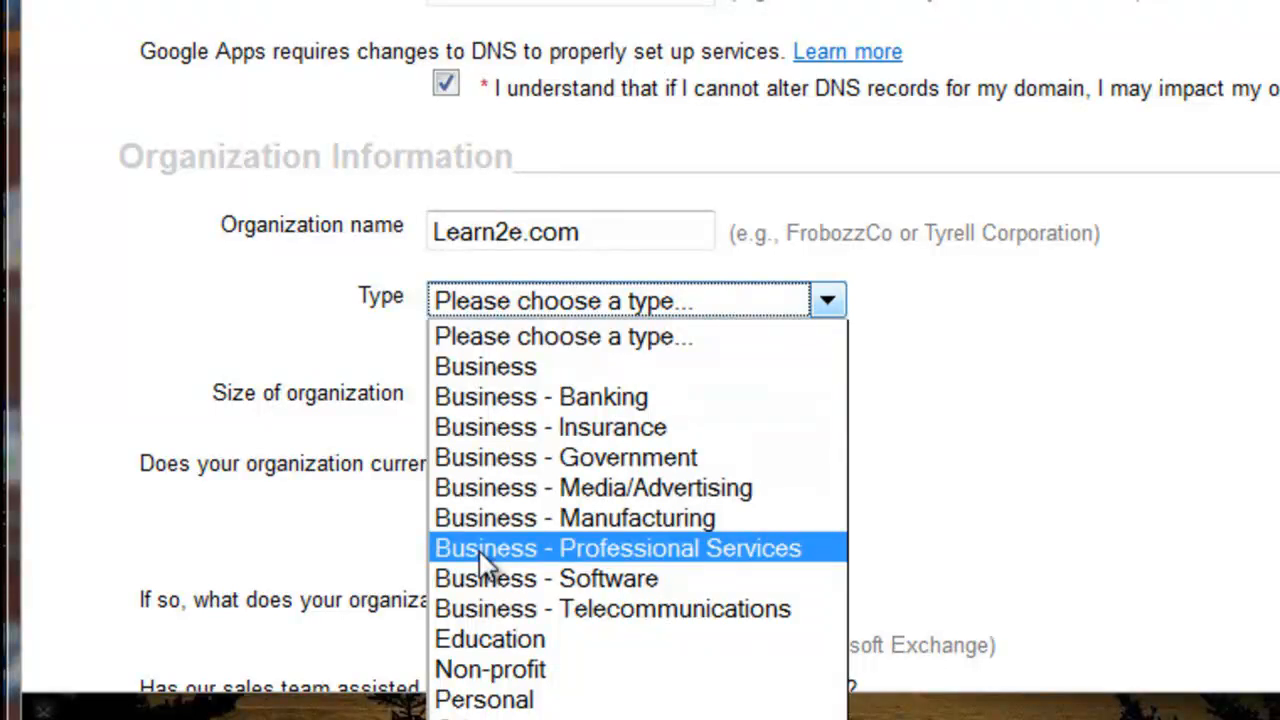
pyautogui.click(512, 640)
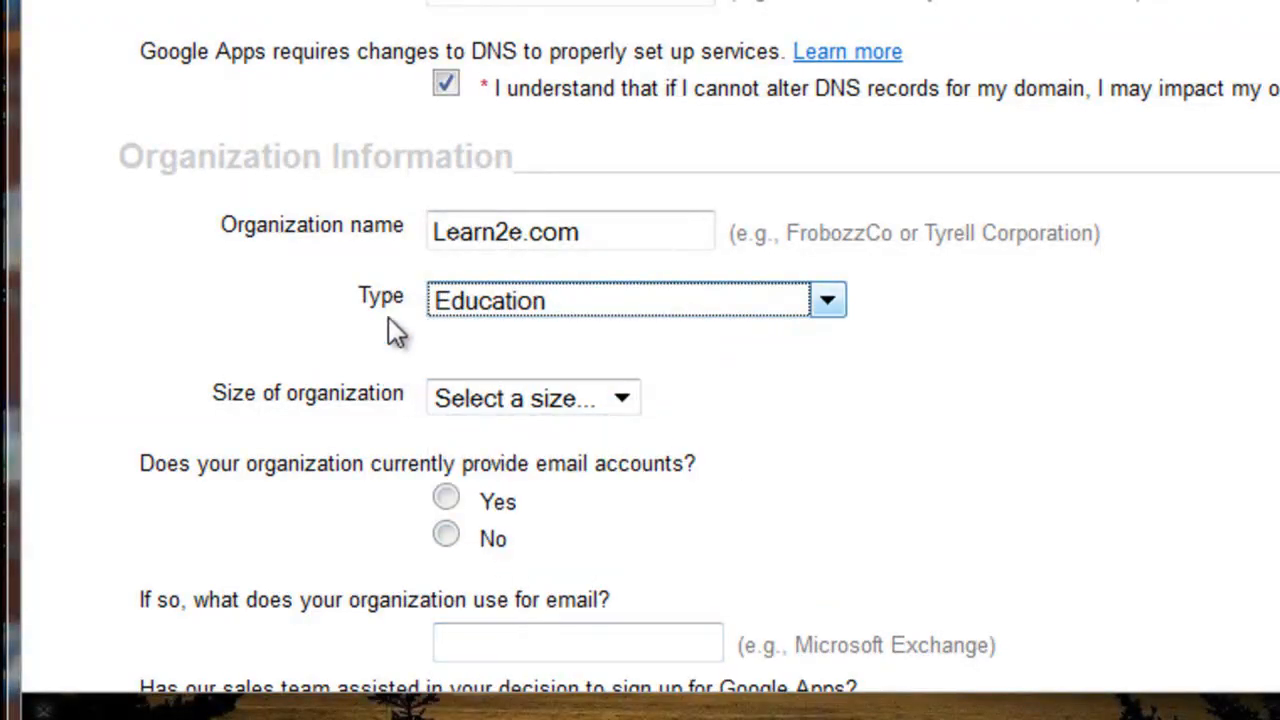
# Step: Set the organization size to 6 - 10, answer No to the email and sales team questions, and continue
pyautogui.scroll(-3, 395, 330)
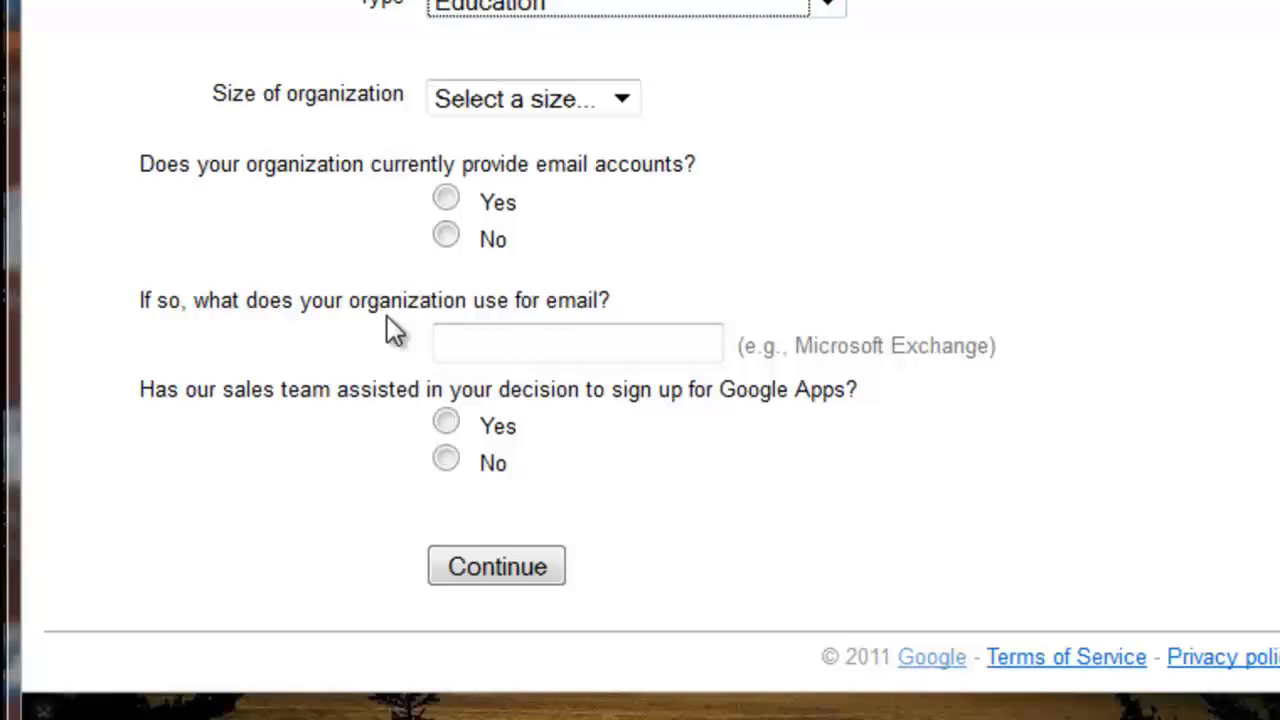
pyautogui.click(479, 105)
pyautogui.click(446, 196)
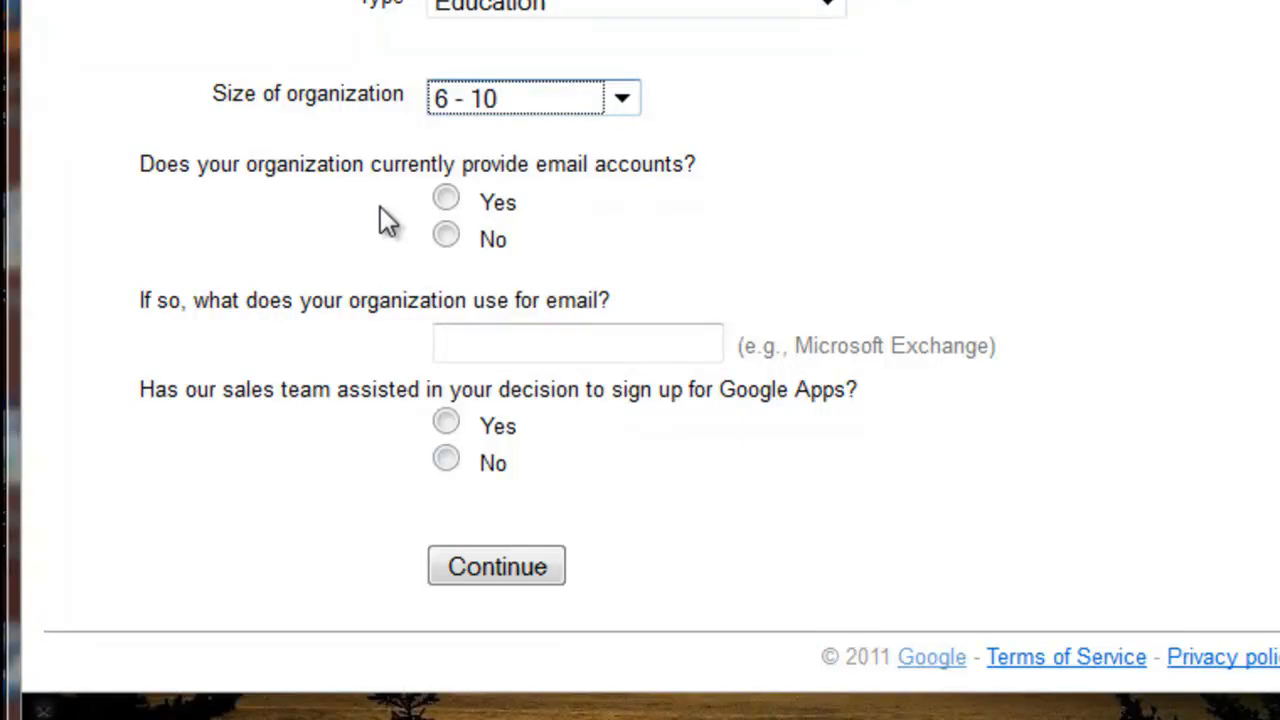
pyautogui.click(446, 235)
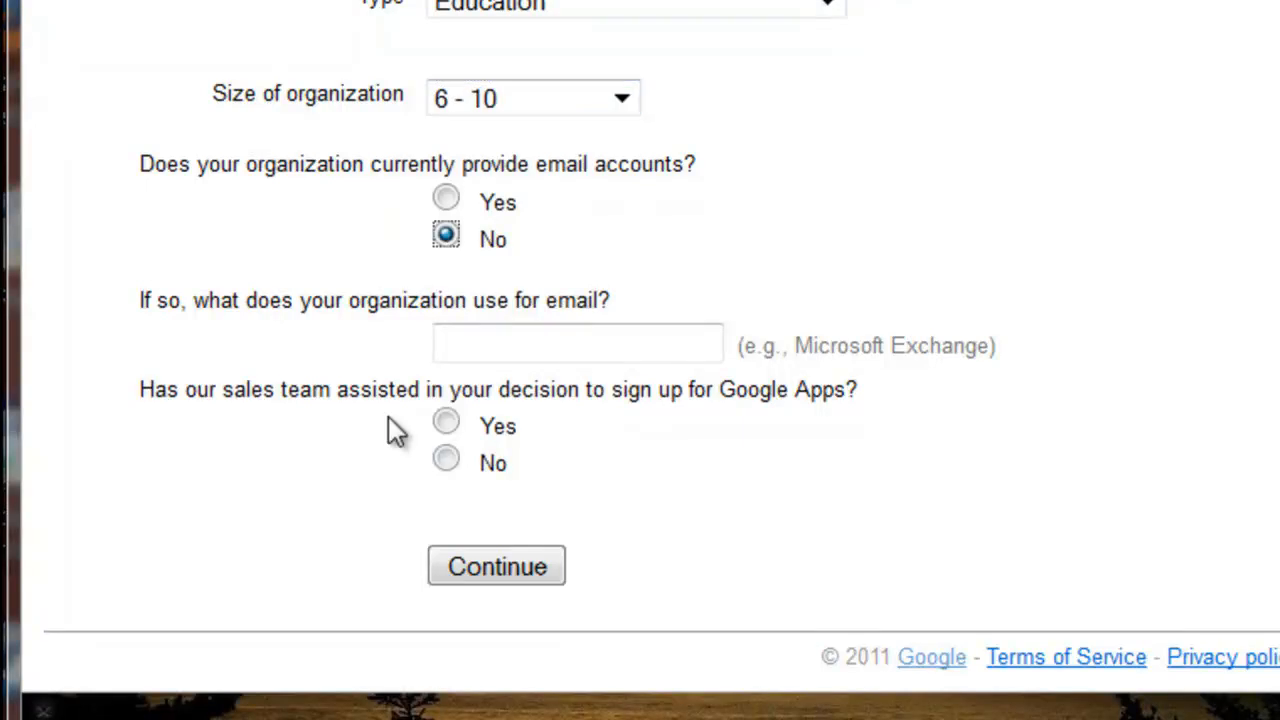
pyautogui.click(446, 460)
pyautogui.click(495, 570)
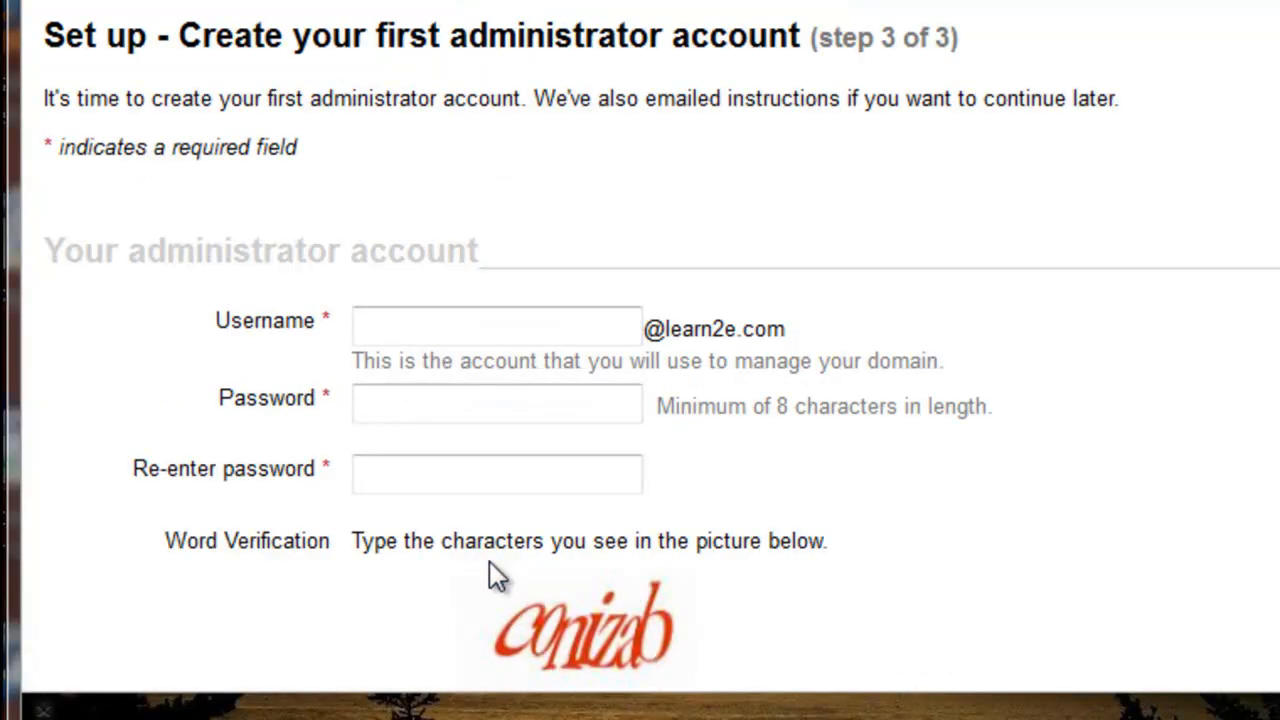
# Step: Enter the administrator account username
pyautogui.scroll(-4, 358, 248)
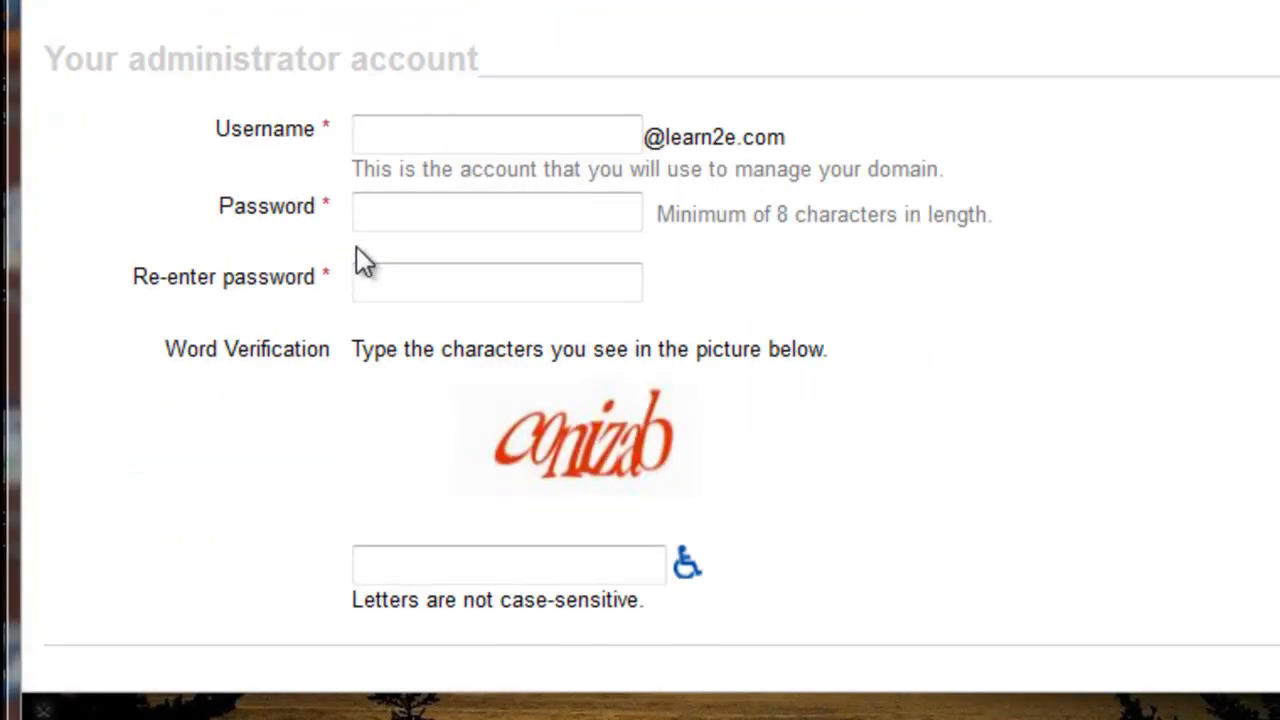
pyautogui.click(498, 145)
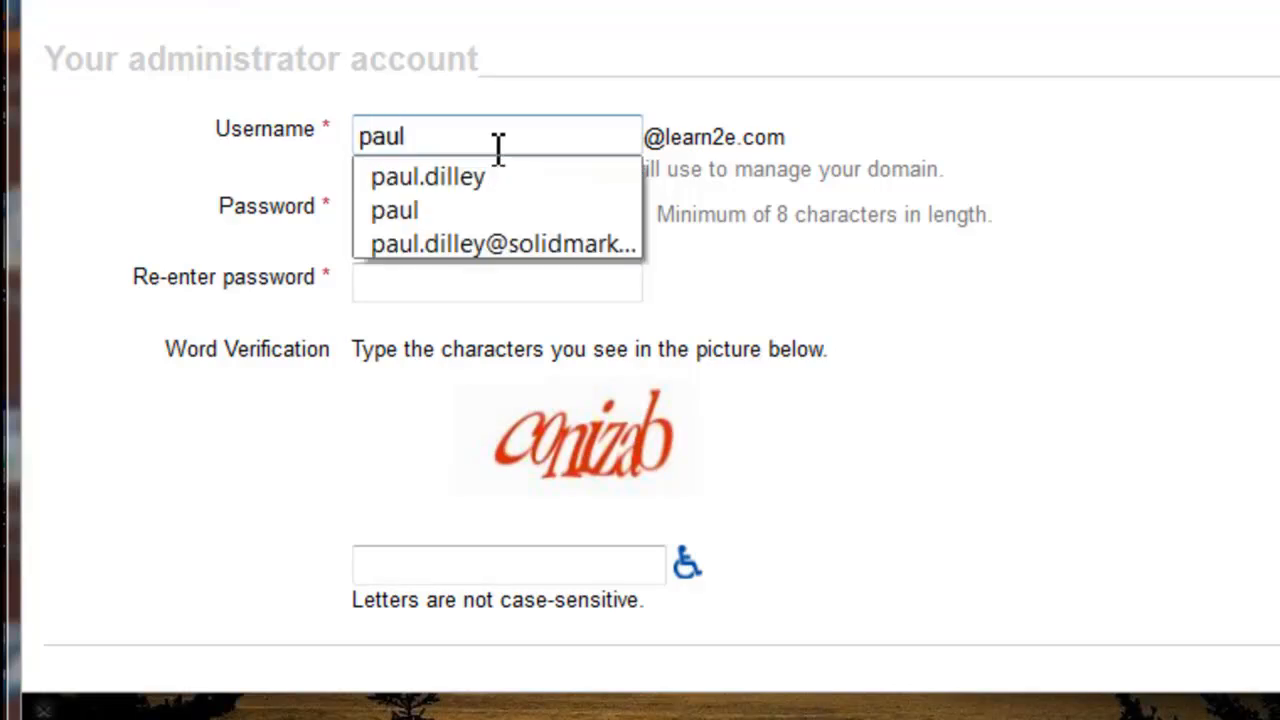
pyautogui.press('Tab')
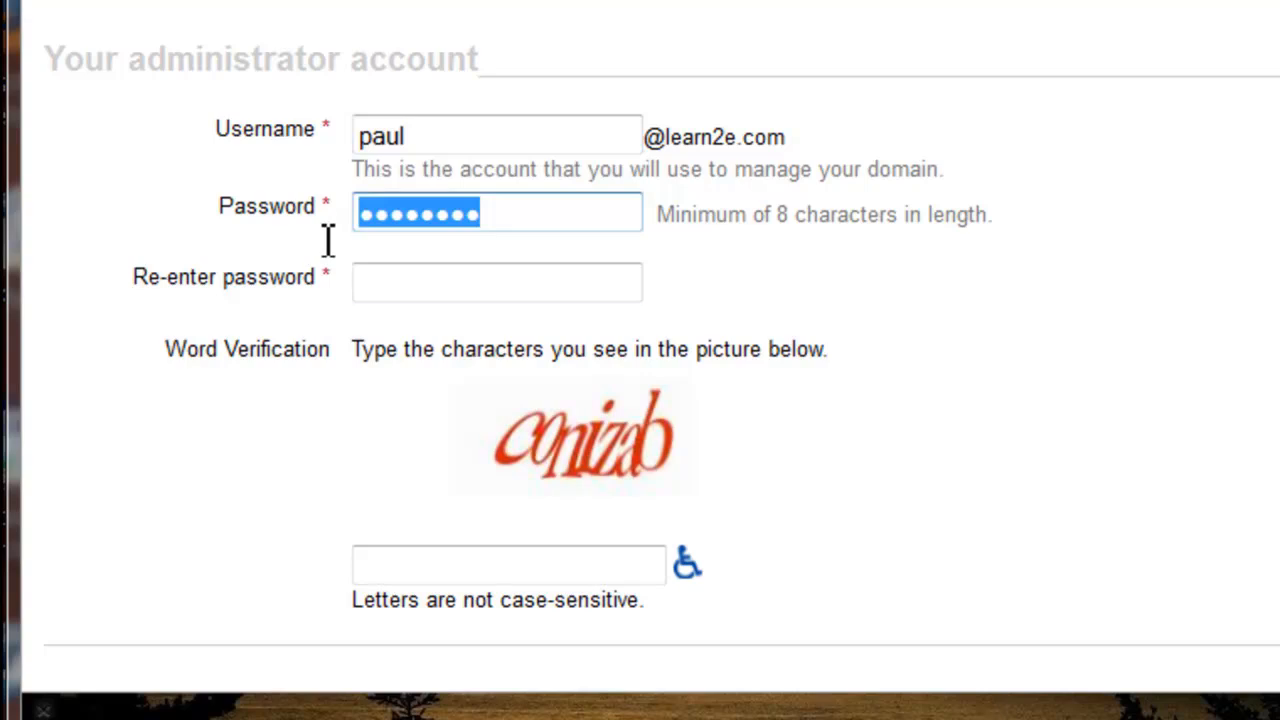
# Step: Enter the account password and re-enter it to confirm
pyautogui.write('*********')
pyautogui.press('Tab')
pyautogui.write('**')
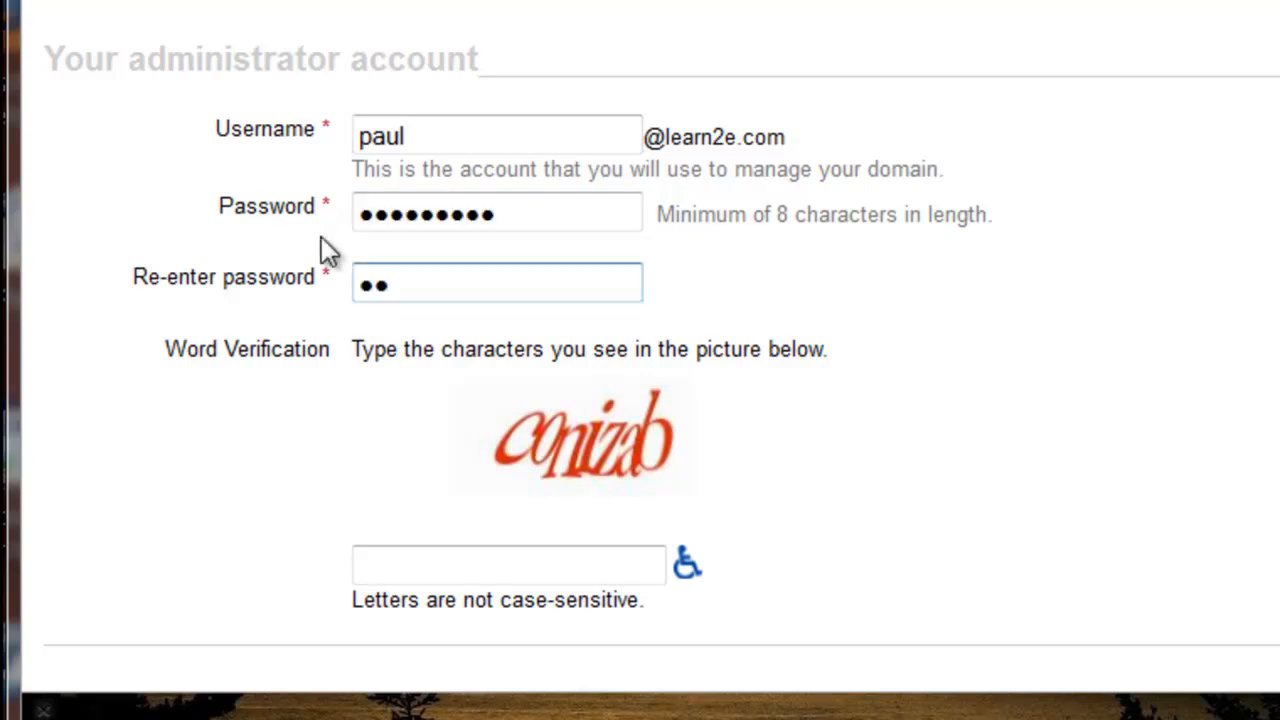
pyautogui.write('*******')
# Step: Fill in the word verification characters shown in the picture
pyautogui.scroll(-3, 321, 236)
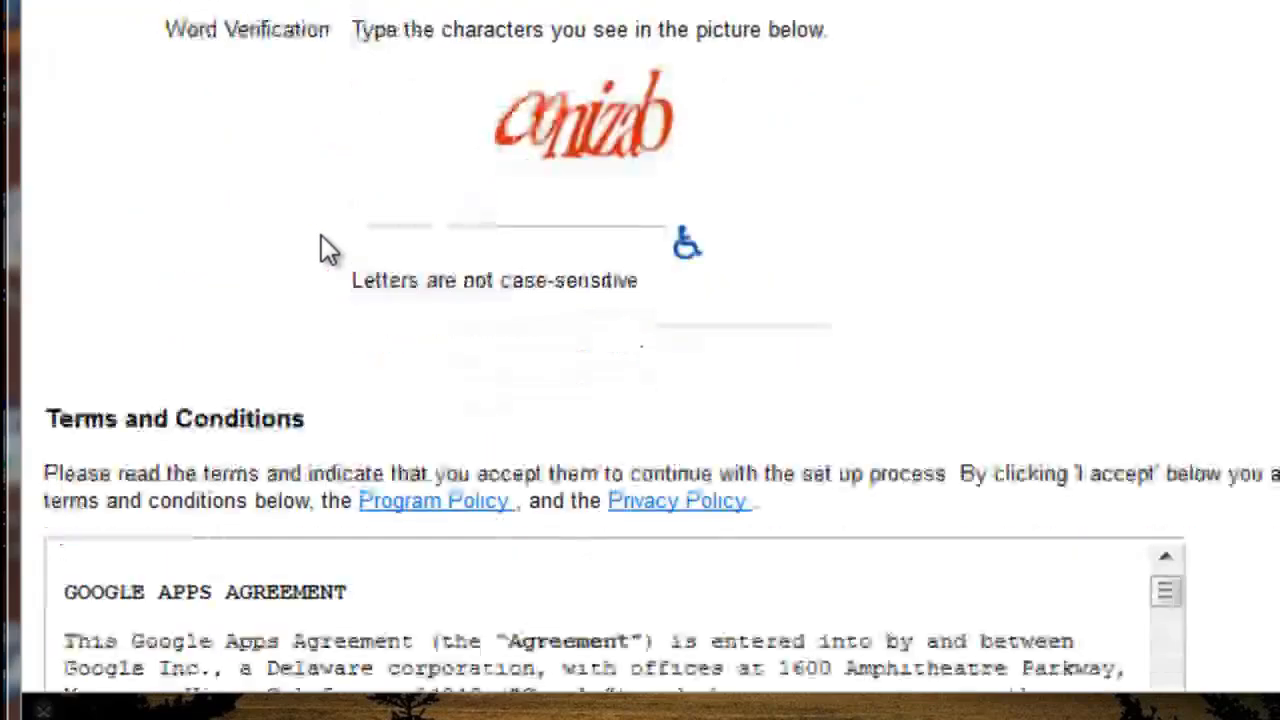
pyautogui.click(373, 249)
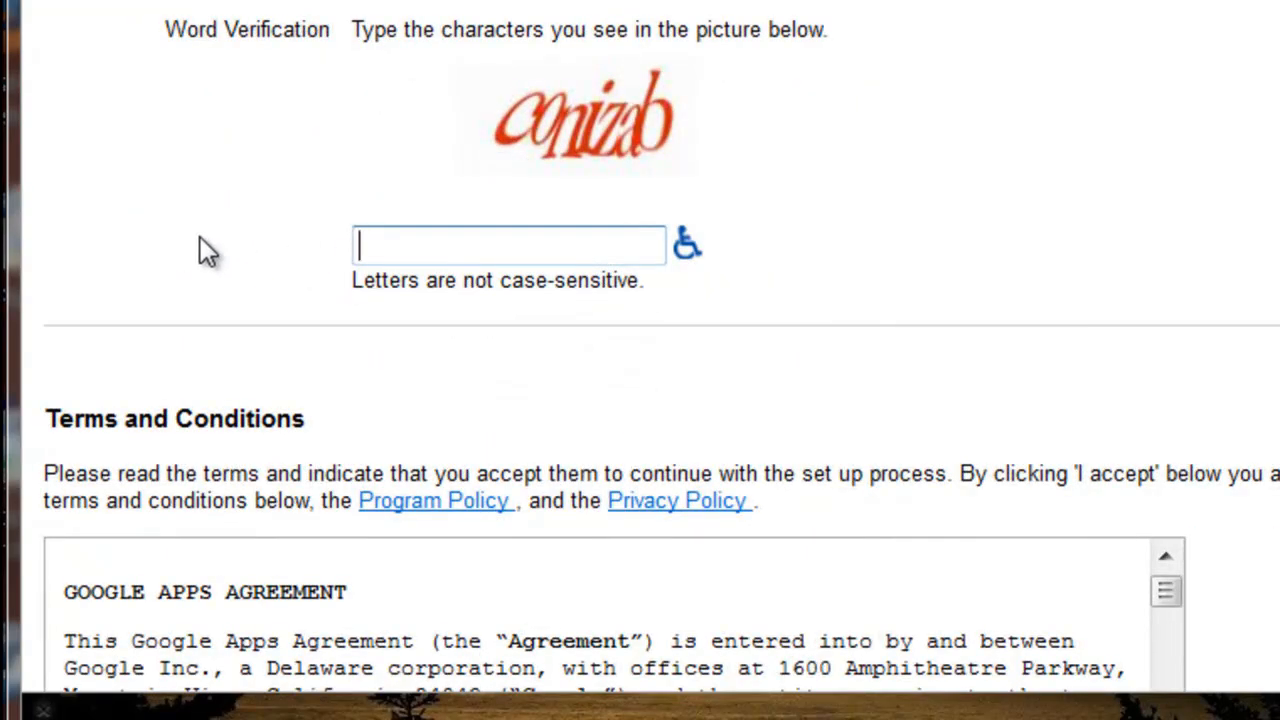
pyautogui.write('conizab')
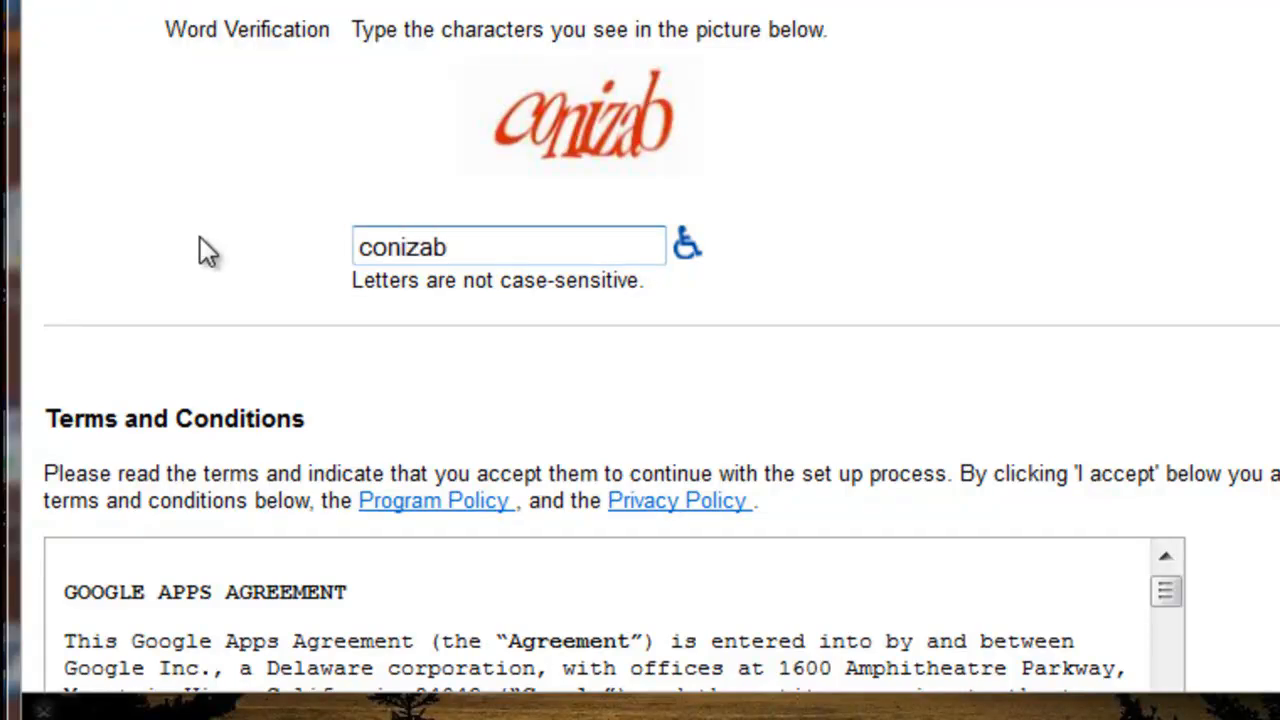
# Step: Accept the terms to continue with setup and advance the setup wizard to domain verification
pyautogui.scroll(-10, 206, 282)
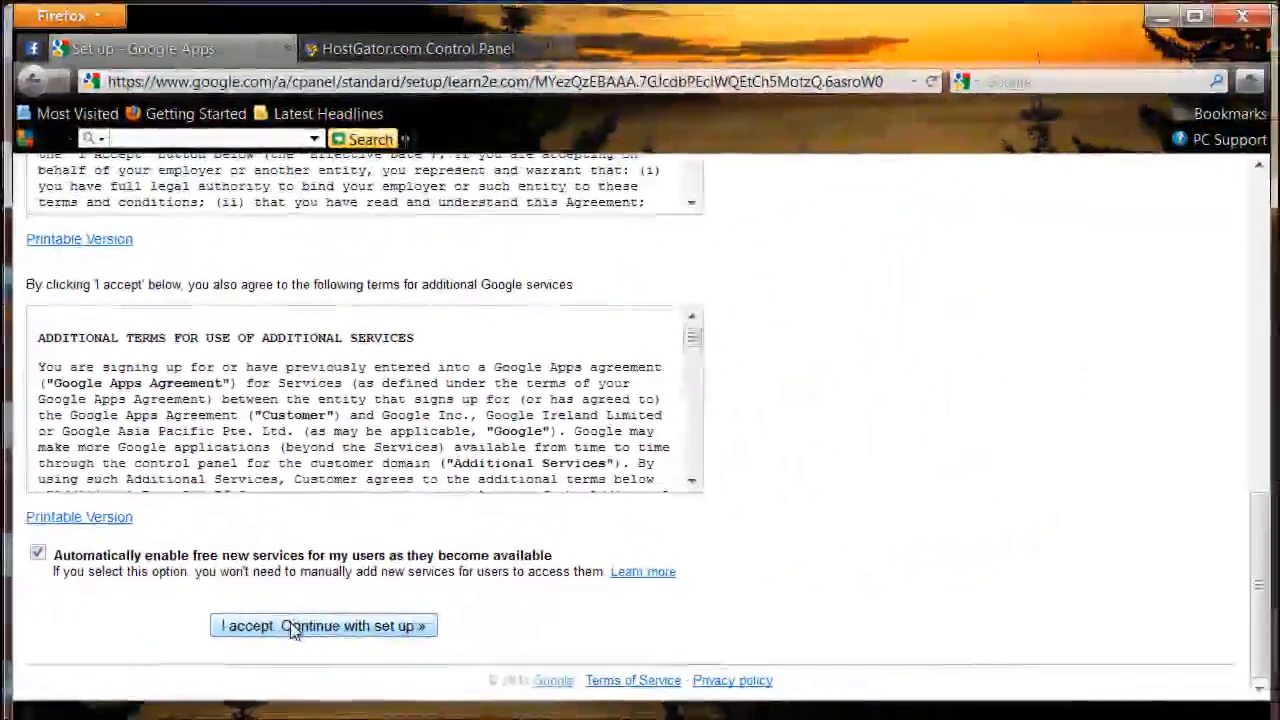
pyautogui.click(290, 626)
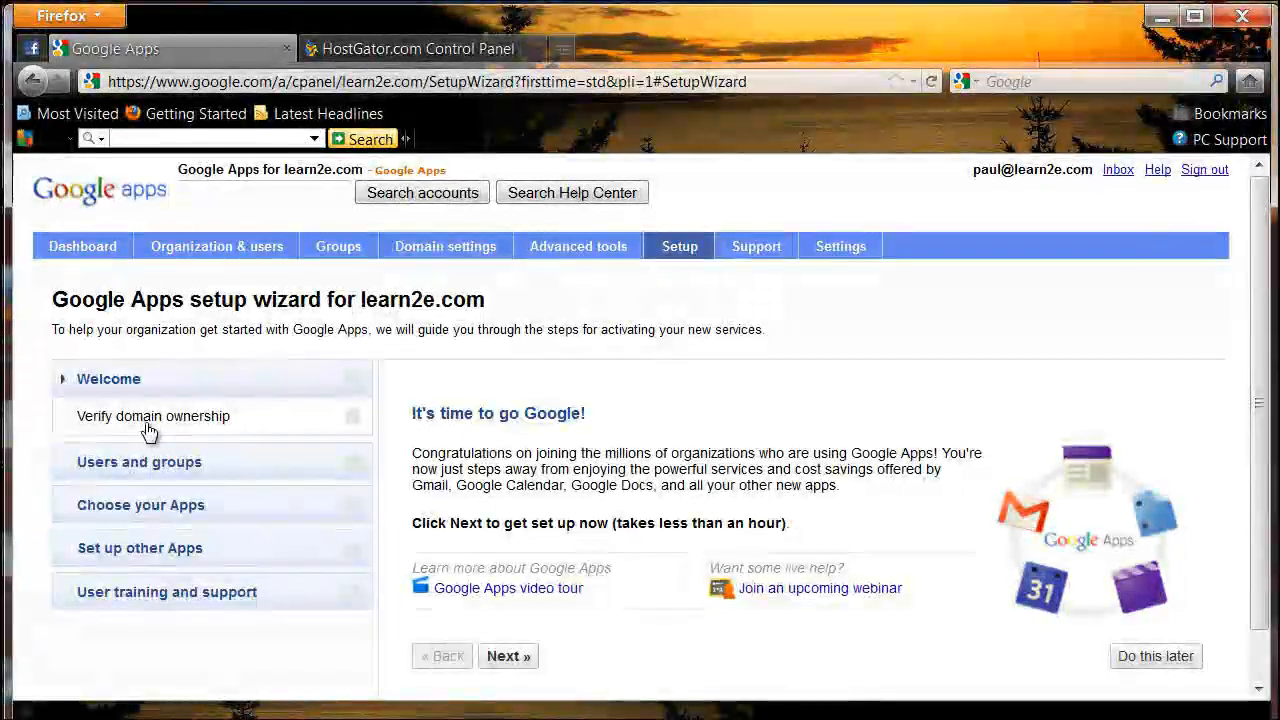
pyautogui.scroll(-1, 148, 432)
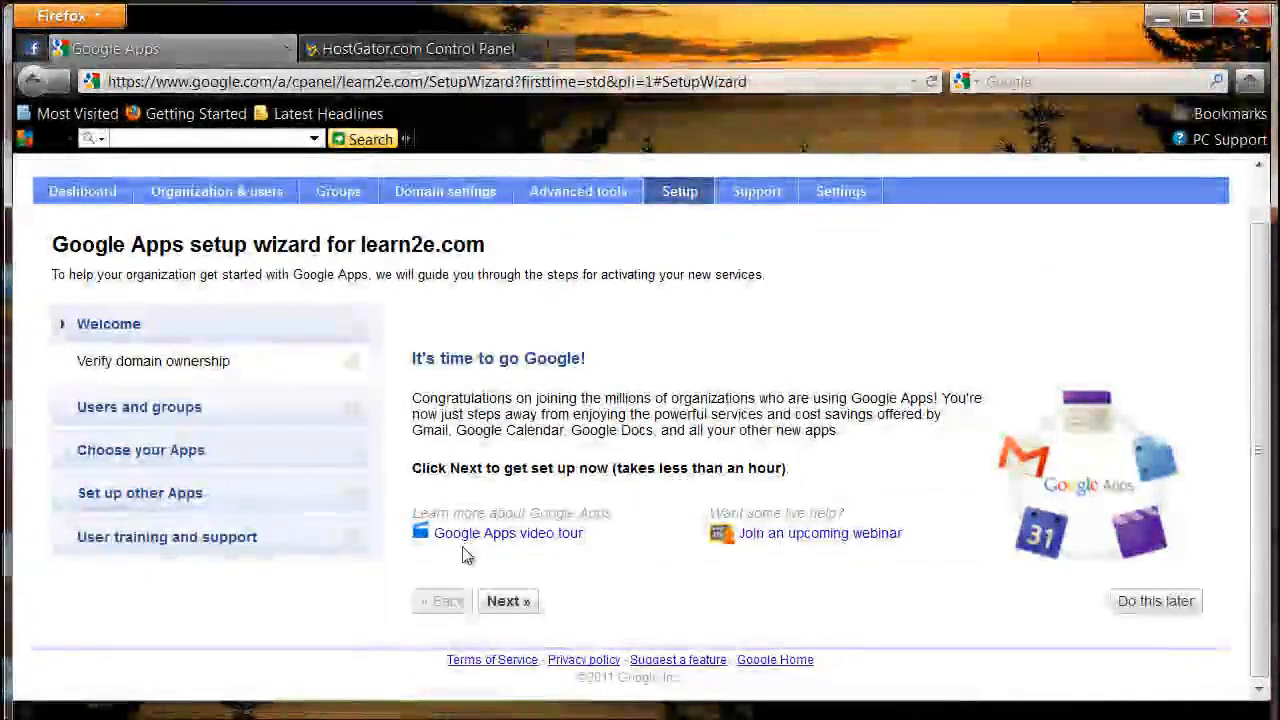
pyautogui.click(495, 602)
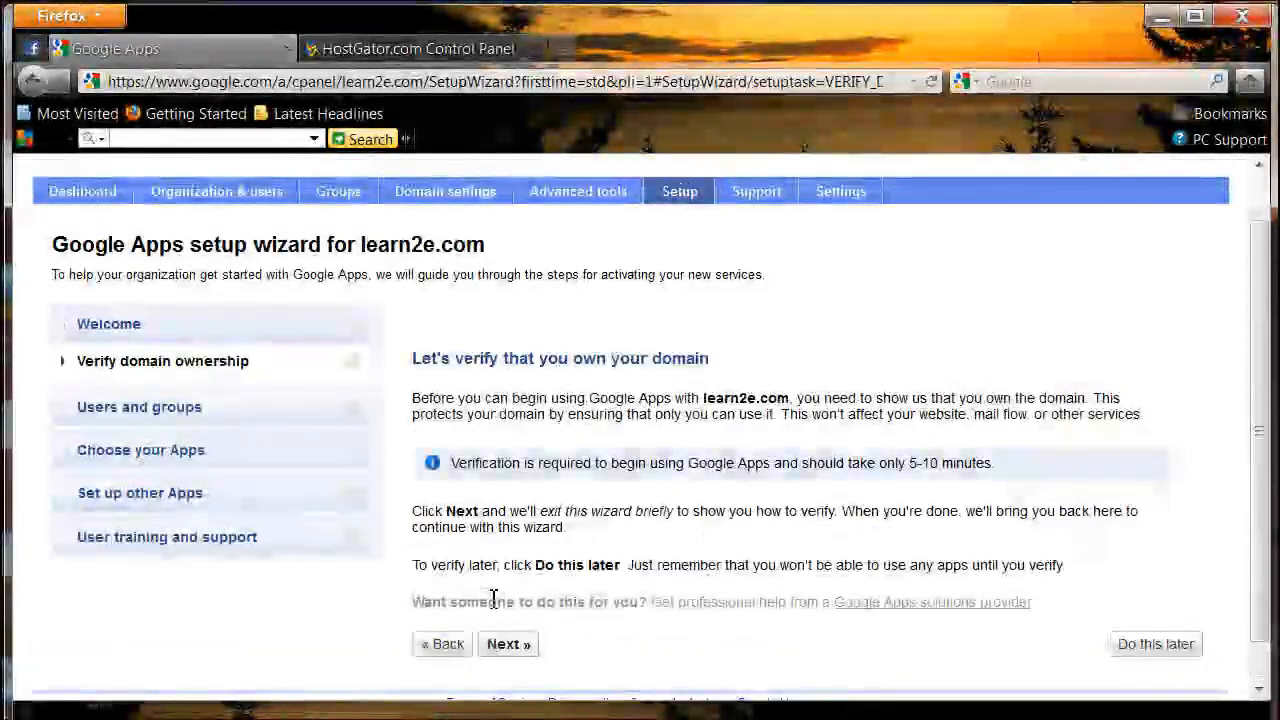
# Step: Open domain ownership verification and choose the alternate method of adding a DNS record to the domain's configuration
pyautogui.scroll(-1, 493, 600)
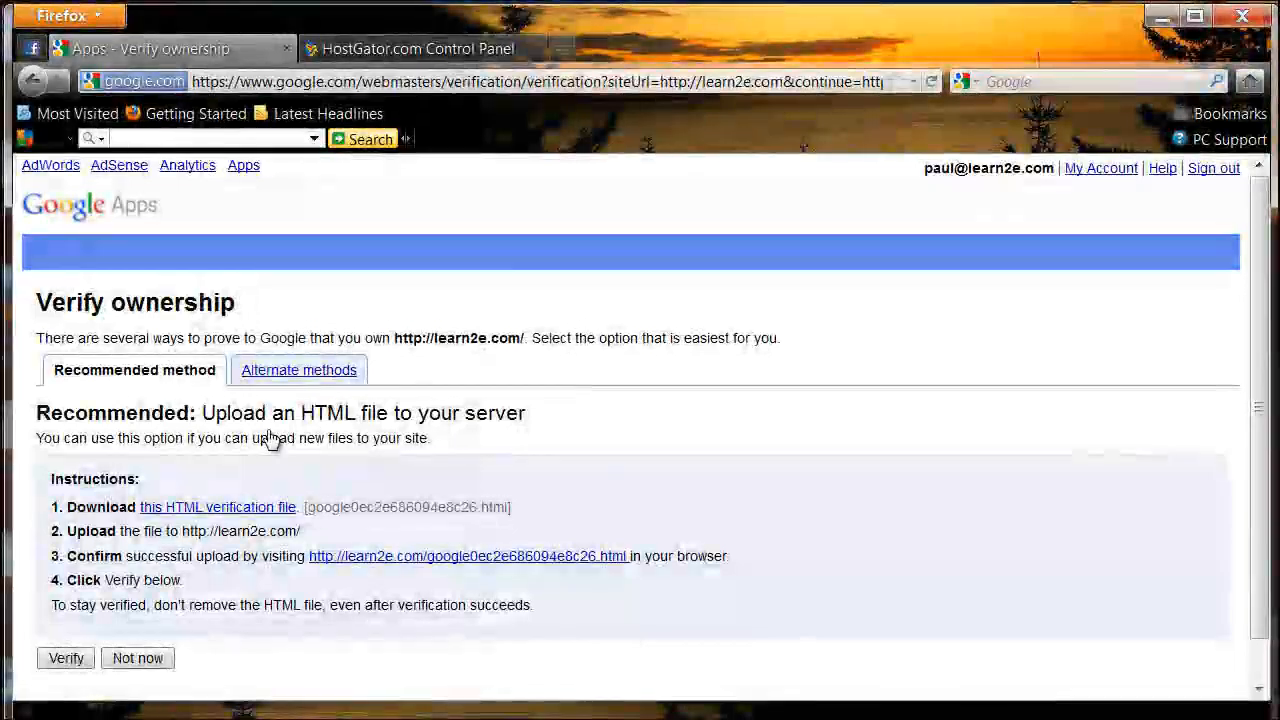
pyautogui.scroll(-1, 220, 432)
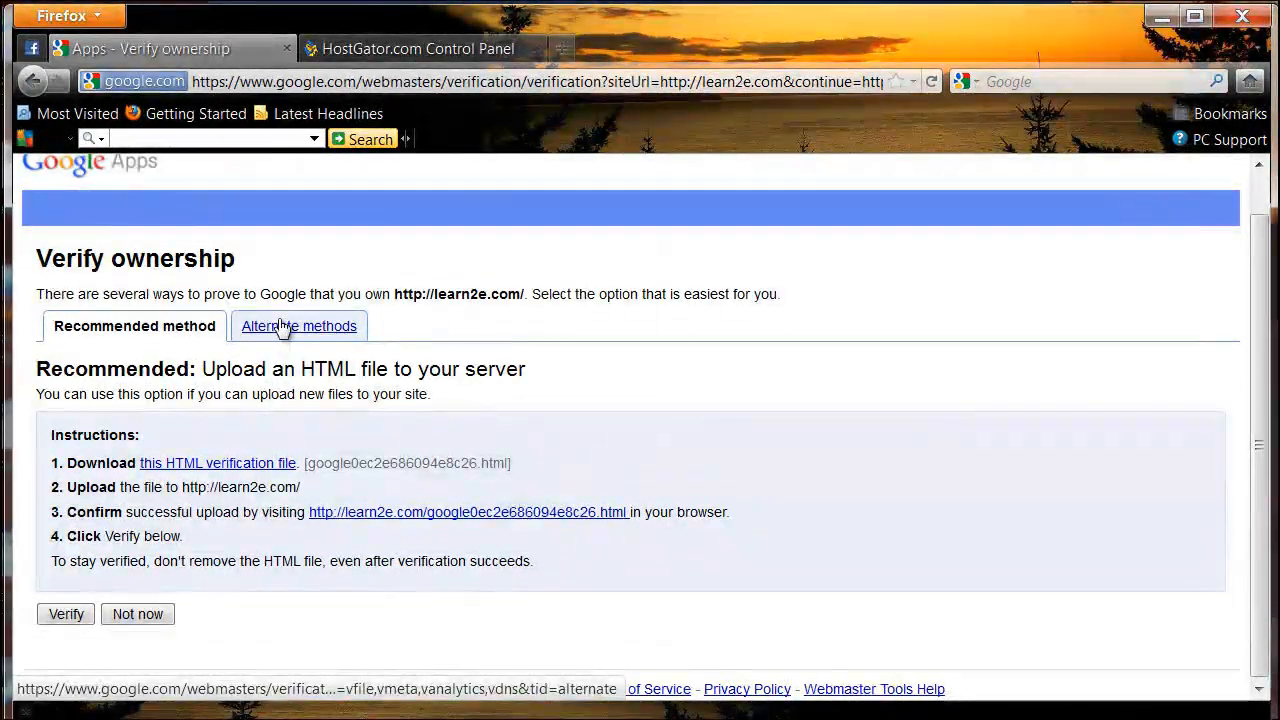
pyautogui.click(277, 338)
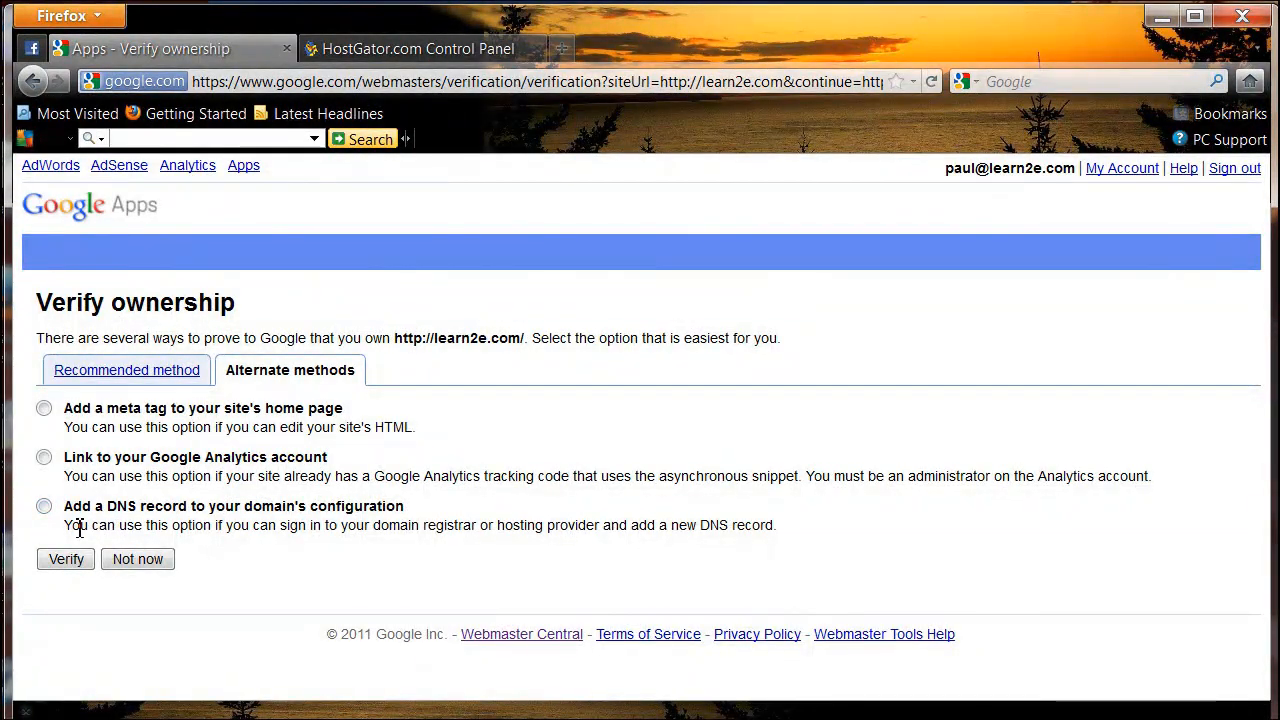
pyautogui.click(44, 506)
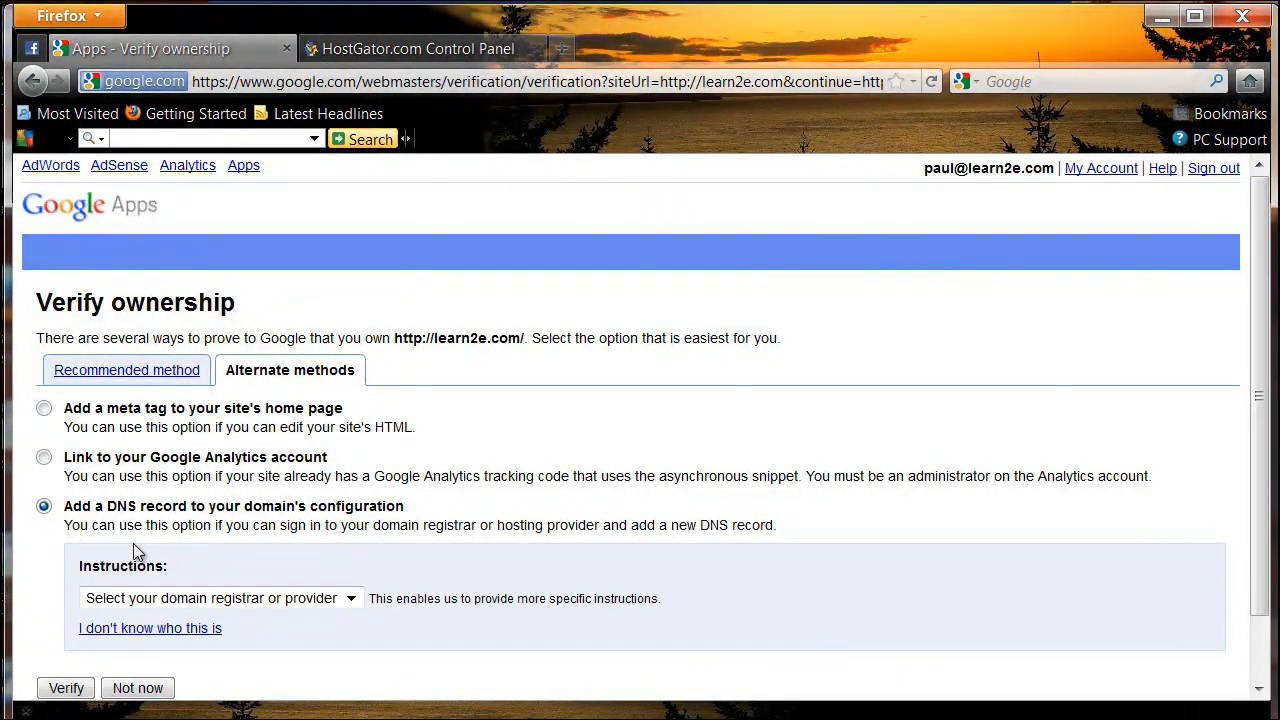
# Step: Set the domain registrar to Other and select the google-site-verification TXT record text to copy it
pyautogui.scroll(-2, 133, 543)
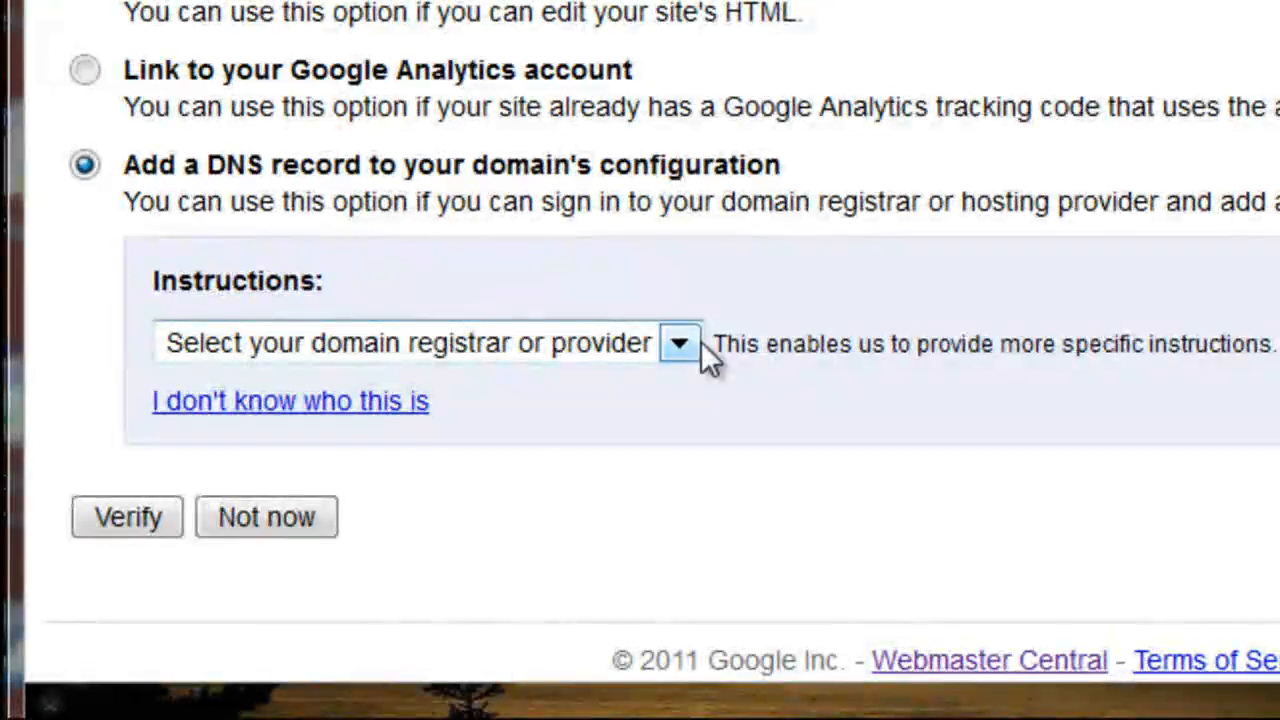
pyautogui.click(689, 343)
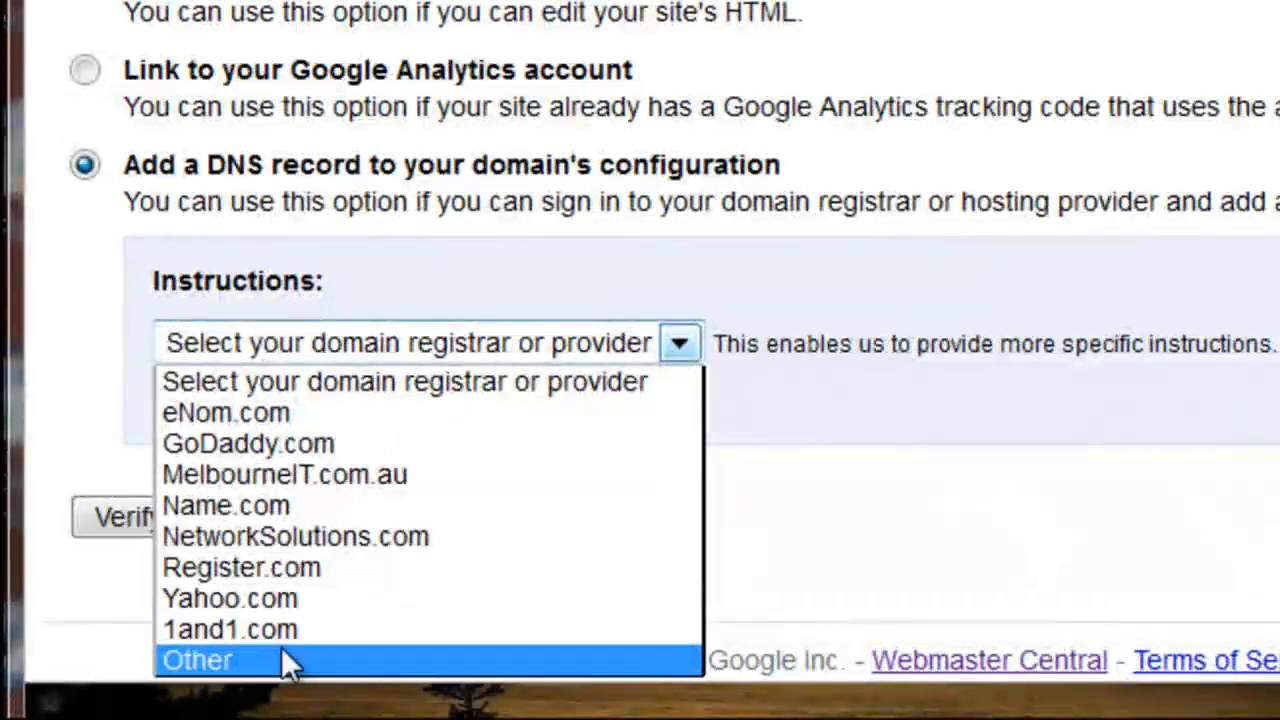
pyautogui.click(282, 652)
pyautogui.scroll(-3, 331, 482)
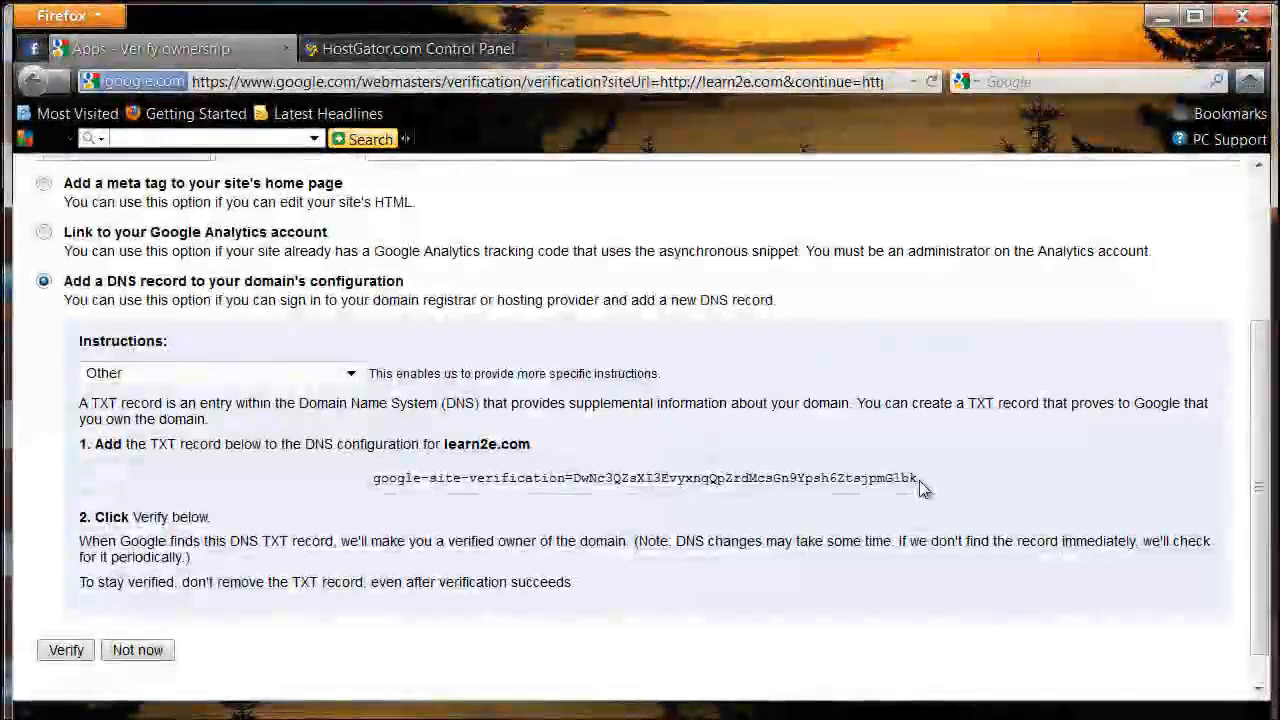
pyautogui.moveTo(920, 482); pyautogui.dragTo(375, 495)
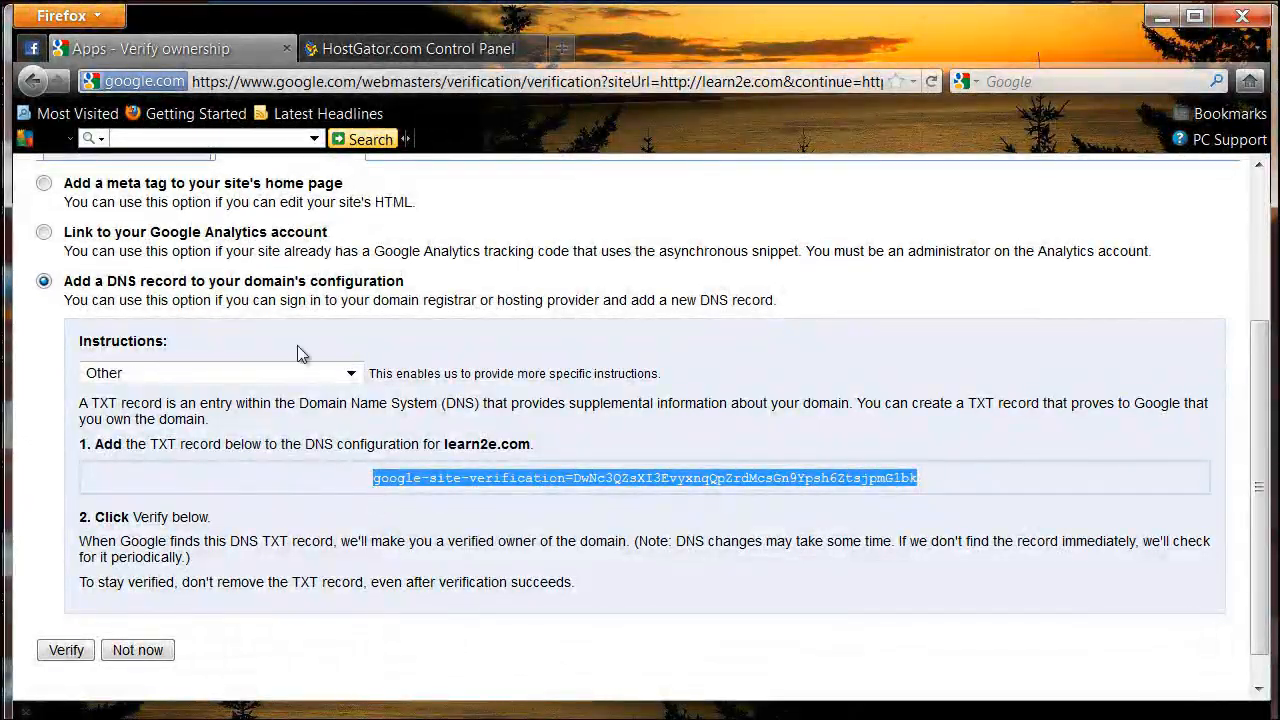
# Step: Switch to the HostGator control panel and open the Advanced DNS Zone Editor for the learn2e.com domain
pyautogui.click(385, 49)
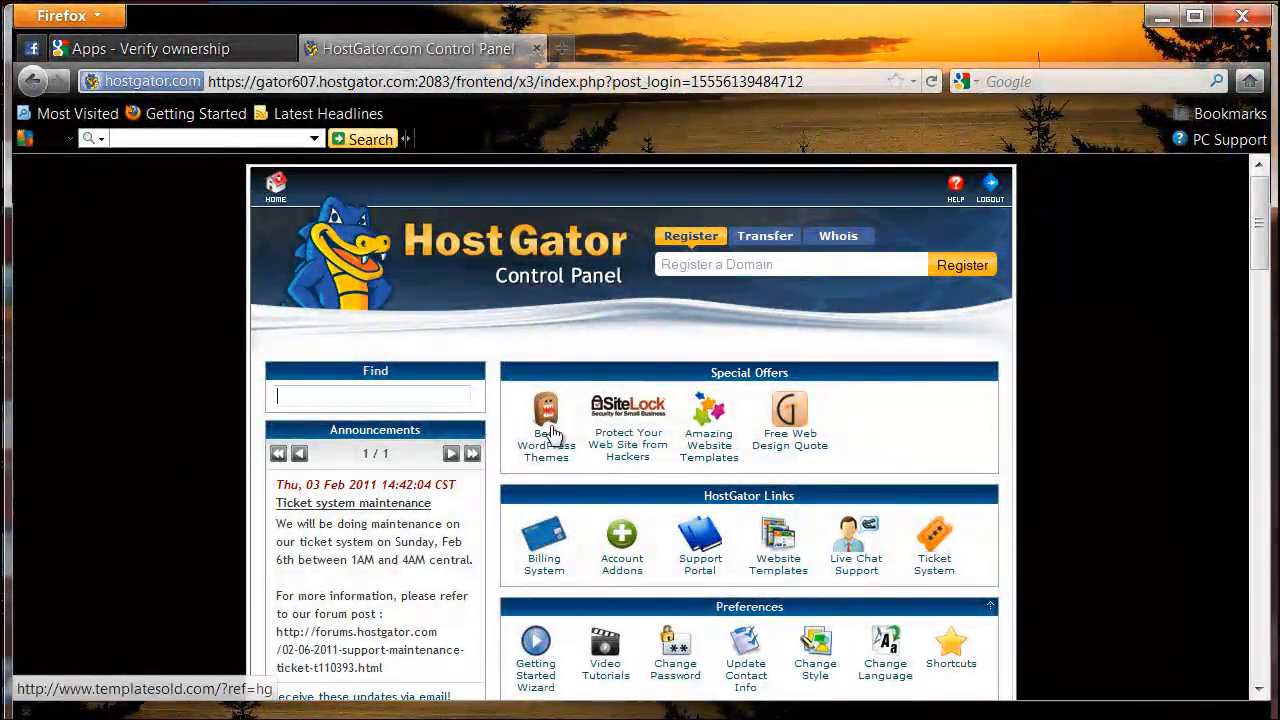
pyautogui.scroll(-10, 552, 433)
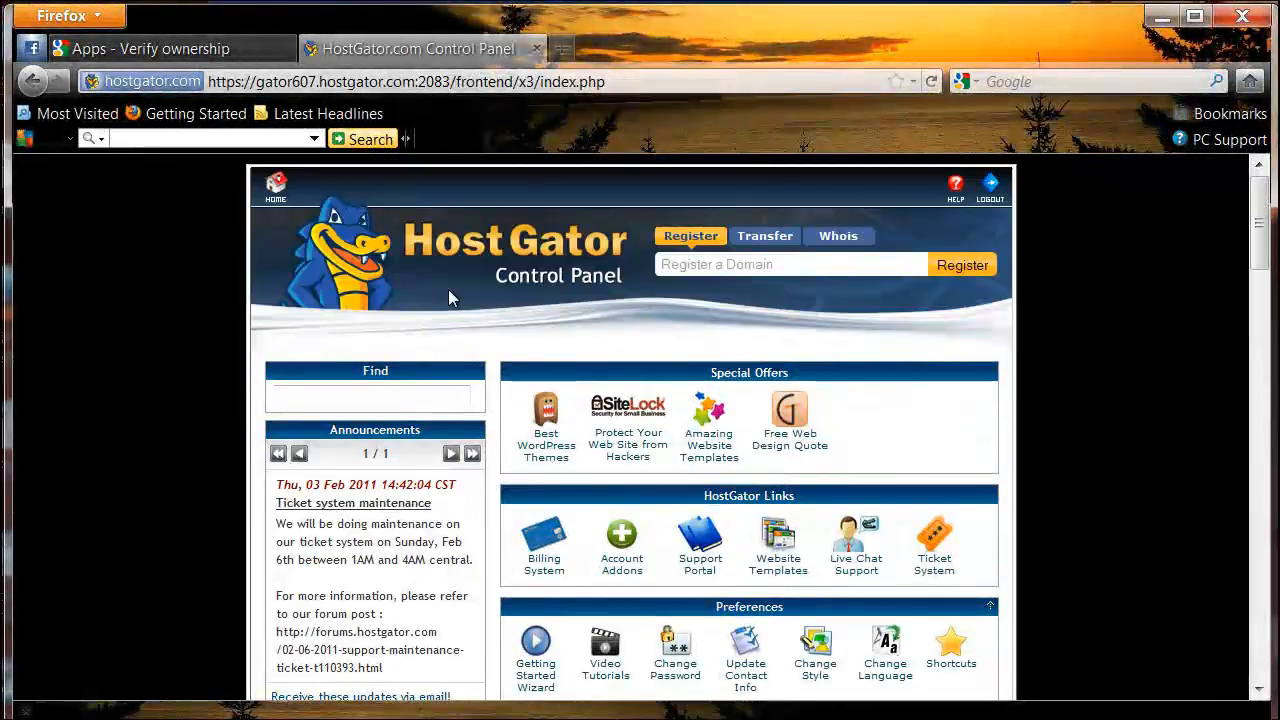
pyautogui.scroll(-10, 456, 357)
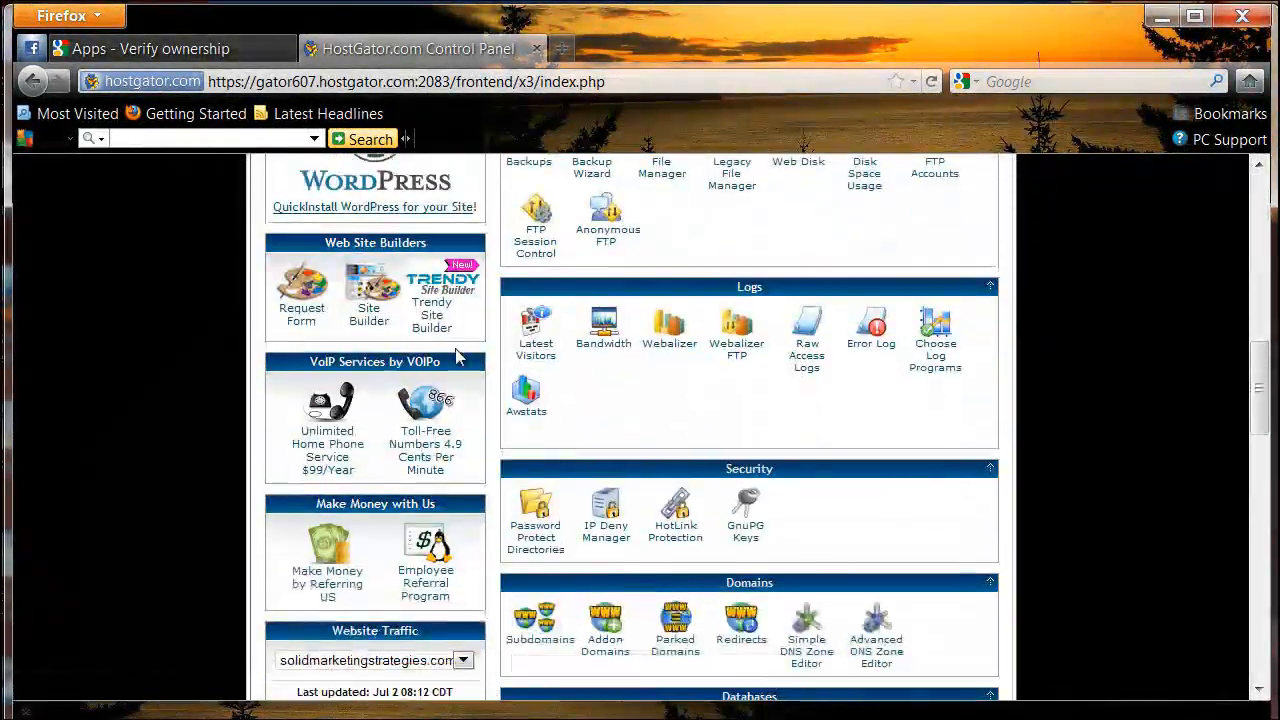
pyautogui.scroll(-1, 452, 357)
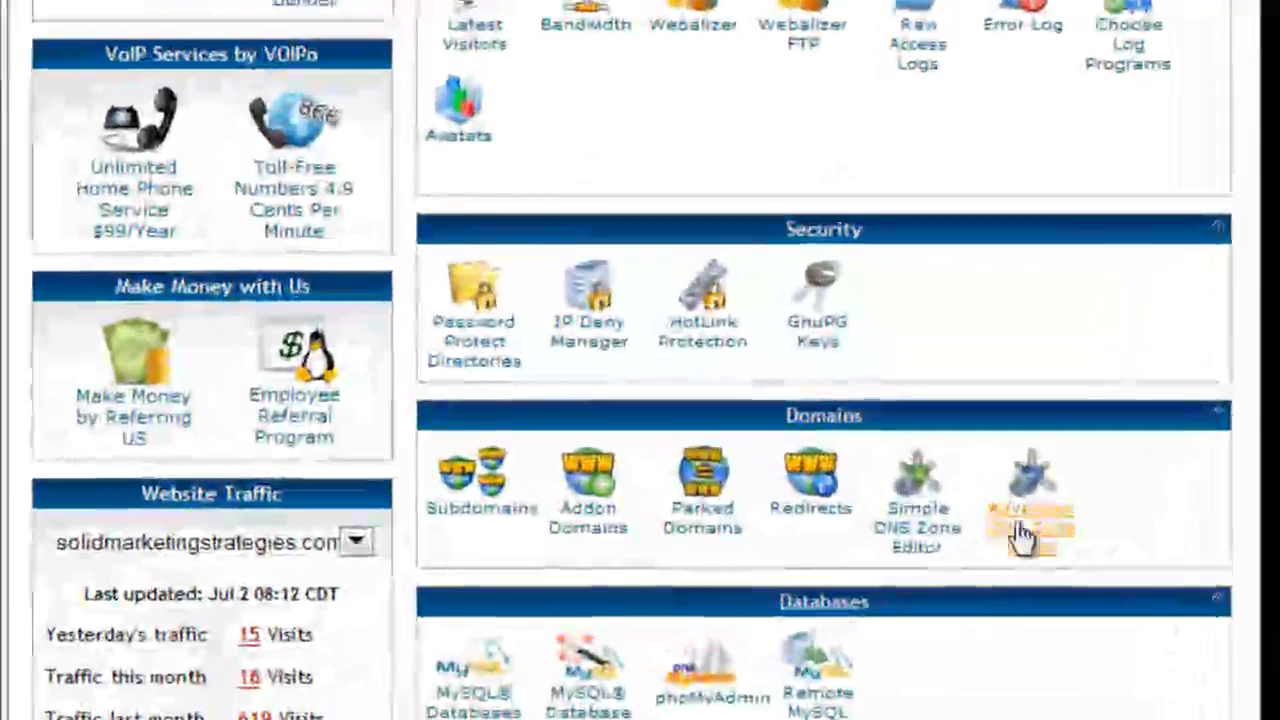
pyautogui.click(1022, 533)
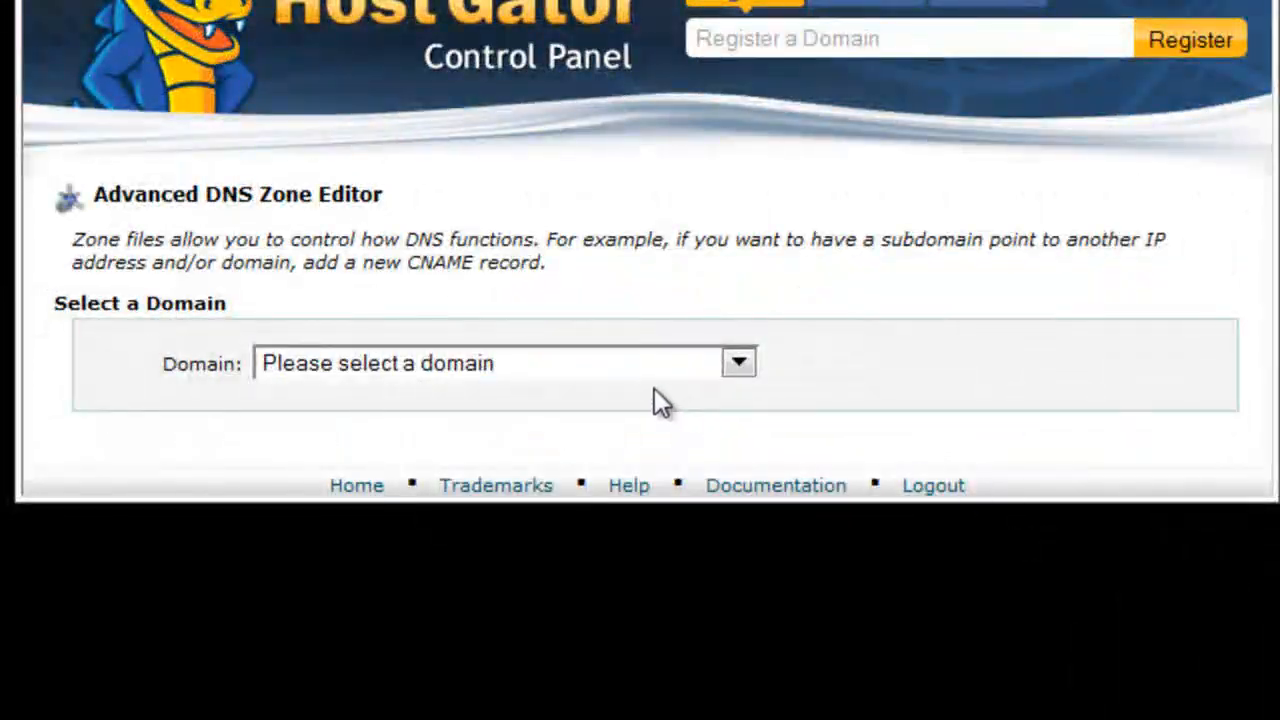
pyautogui.click(608, 363)
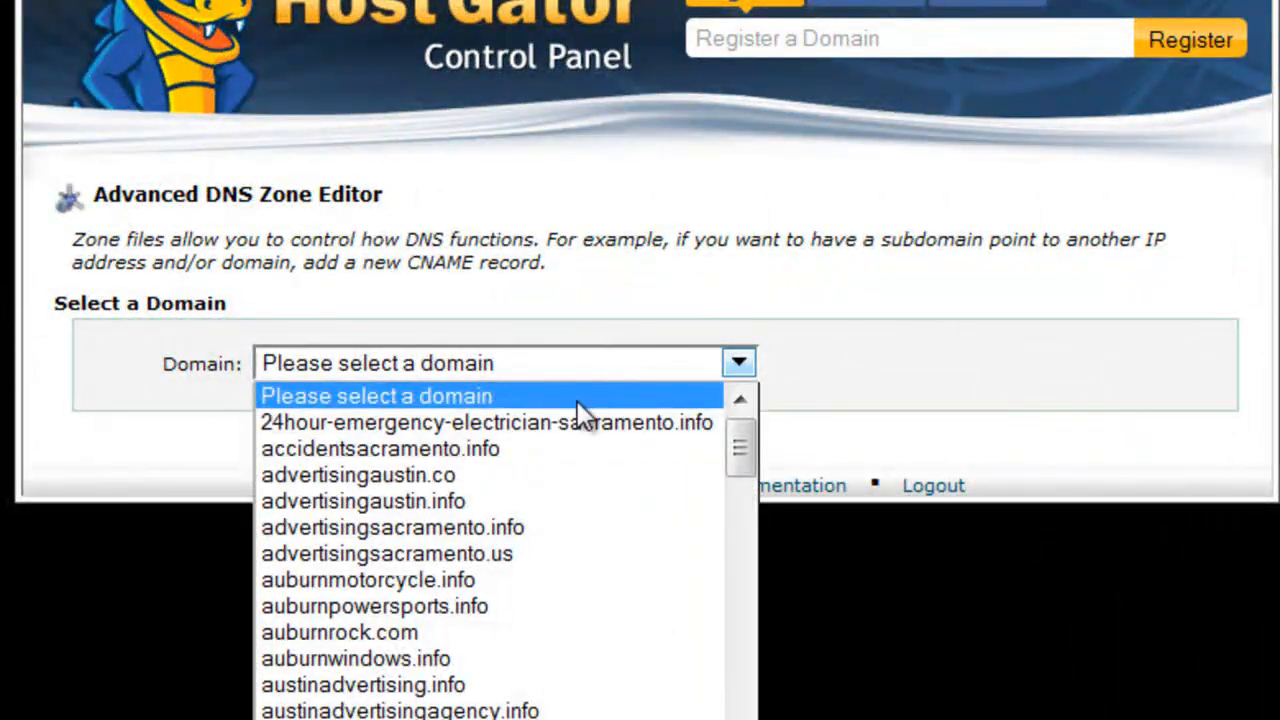
pyautogui.scroll(-10, 560, 463)
pyautogui.scroll(-2, 430, 532)
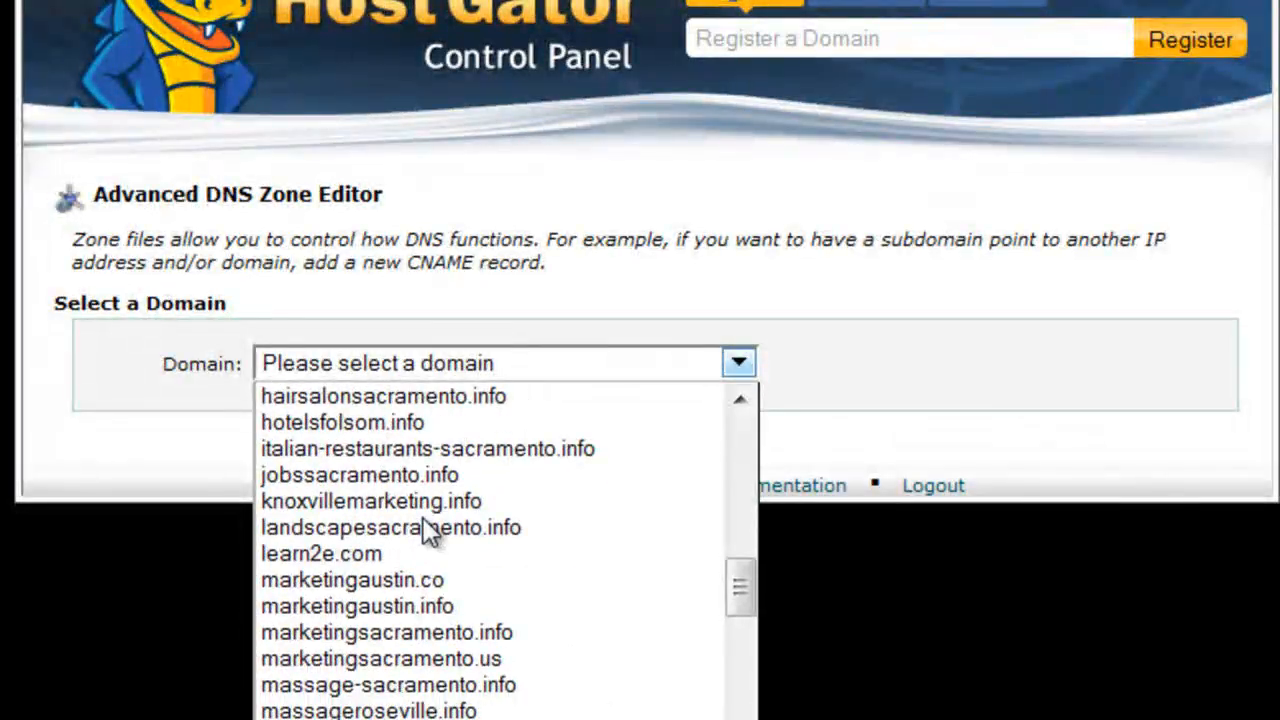
pyautogui.click(356, 549)
# Step: Set the new record's type to TXT and paste the copied site verification code as its TXT data
pyautogui.scroll(-4, 437, 466)
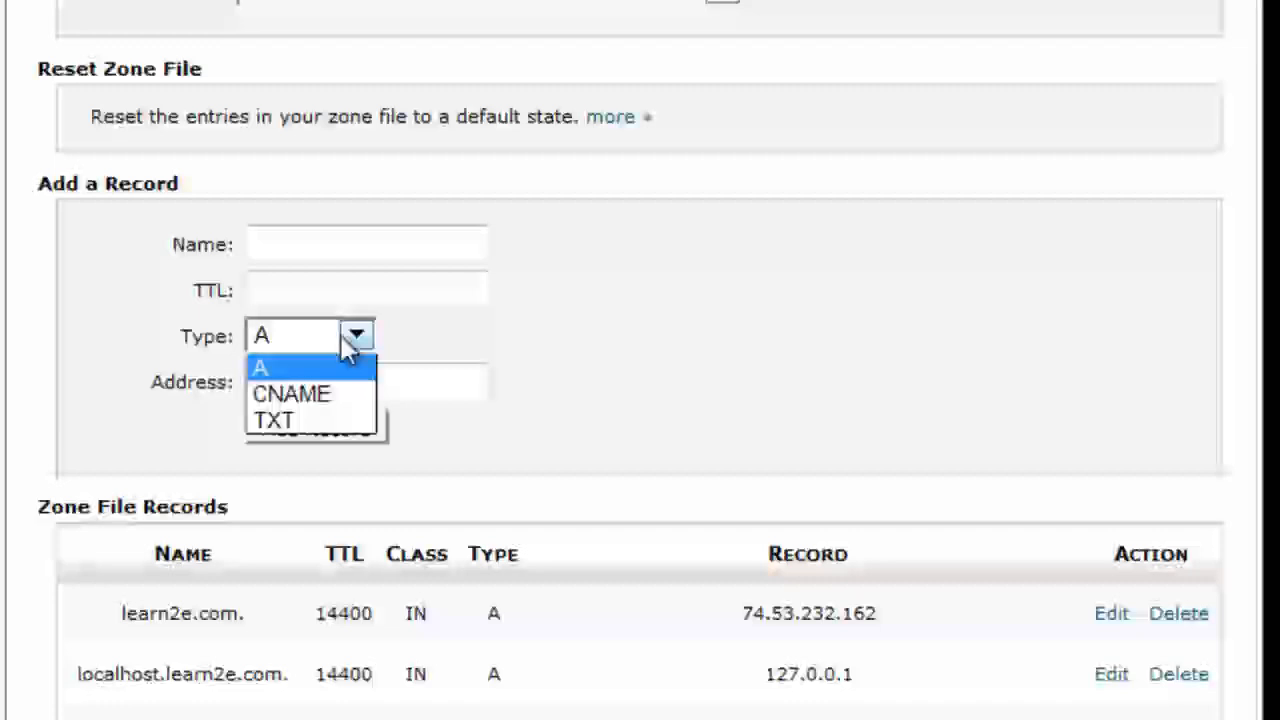
pyautogui.click(273, 421)
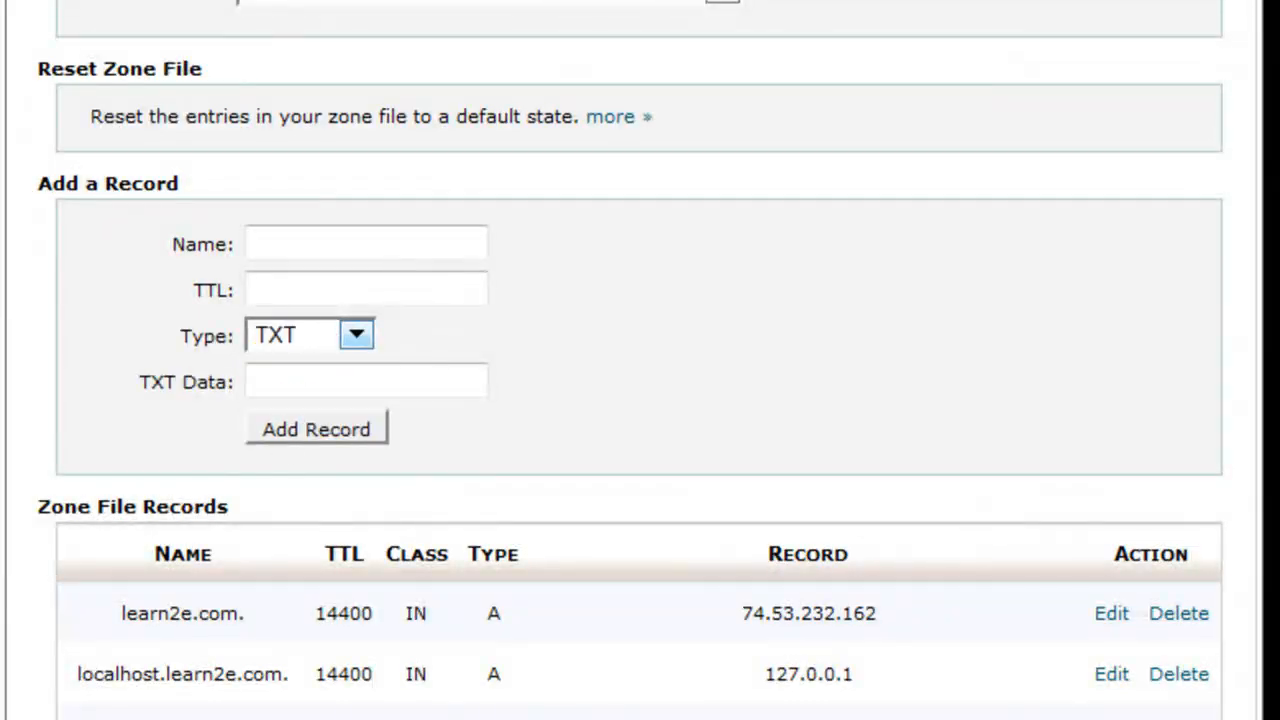
pyautogui.rightClick(316, 380)
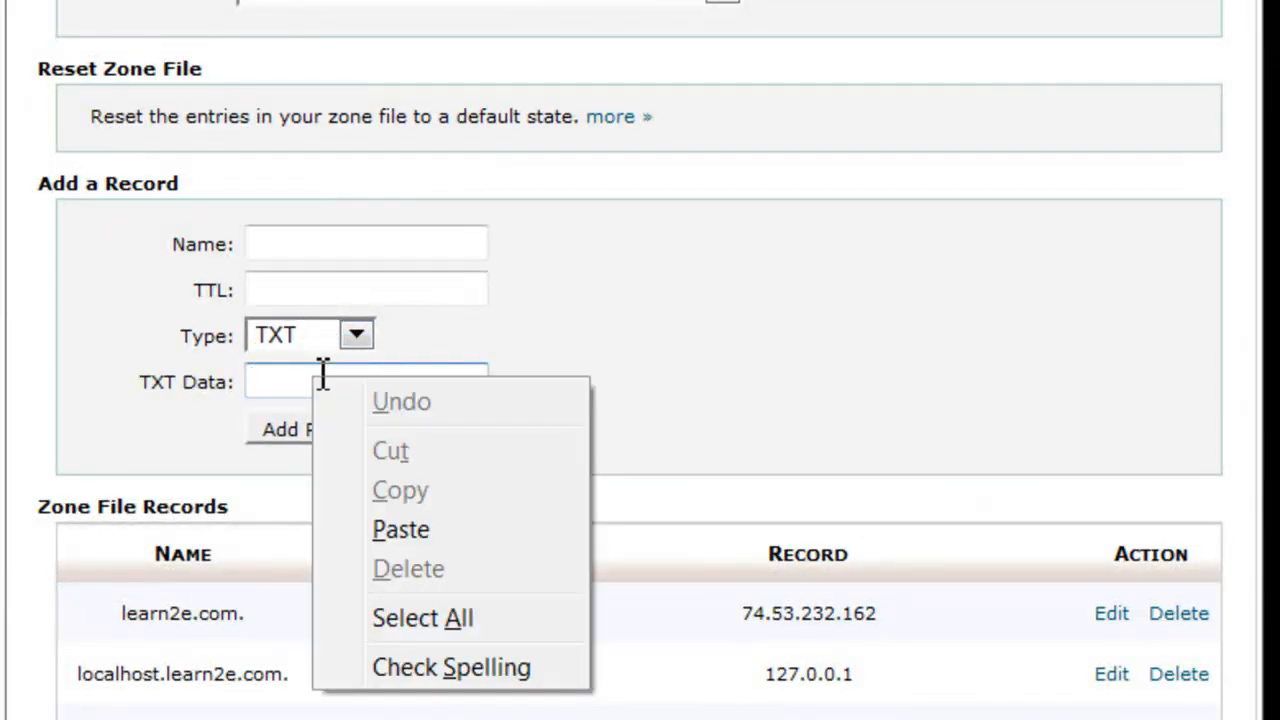
pyautogui.click(386, 518)
# Step: Name the record learn2e.com. with a TTL of 1 and add it to the zone file
pyautogui.click(284, 246)
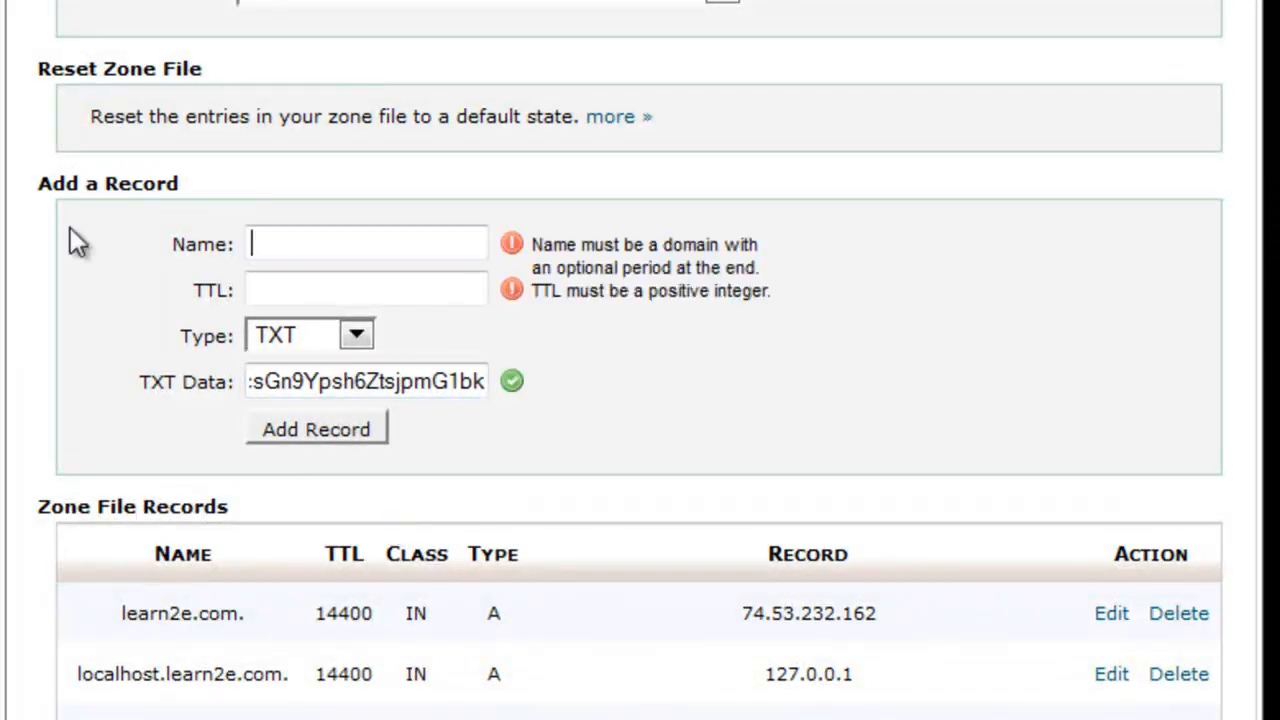
pyautogui.write('learn2e')
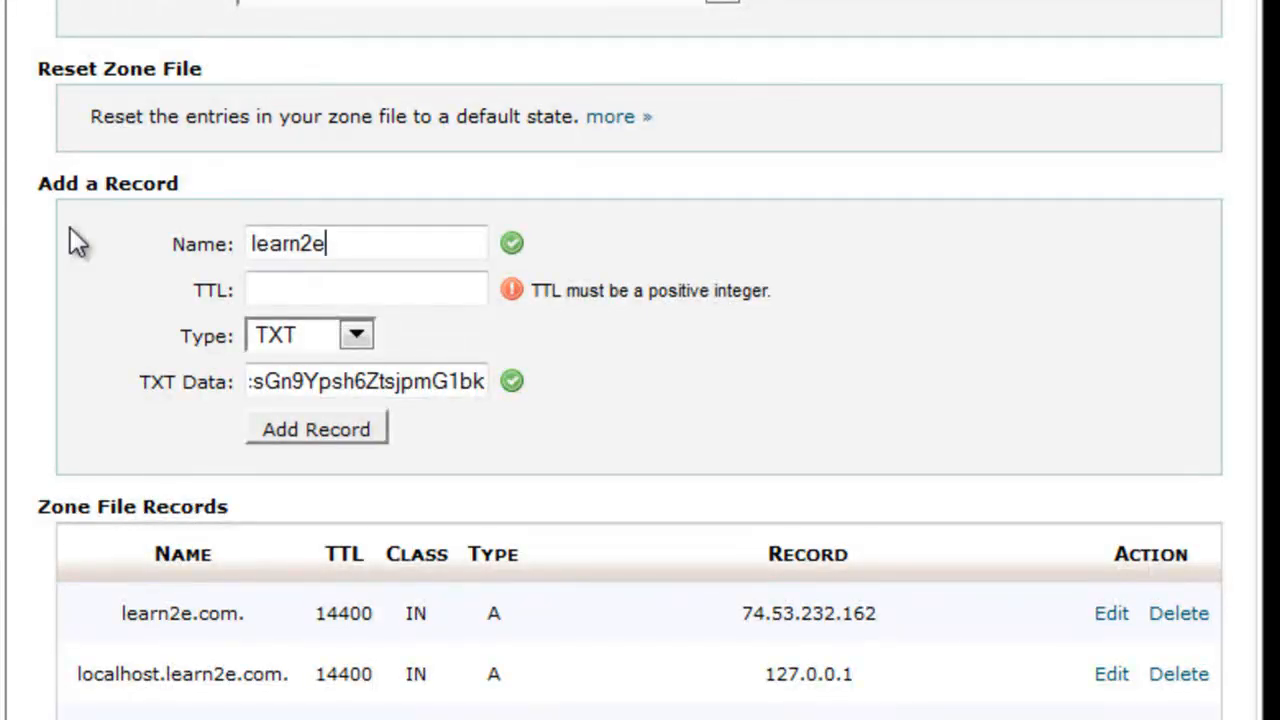
pyautogui.write('.com.')
pyautogui.press('Tab')
pyautogui.write('1')
pyautogui.scroll(-3, 106, 408)
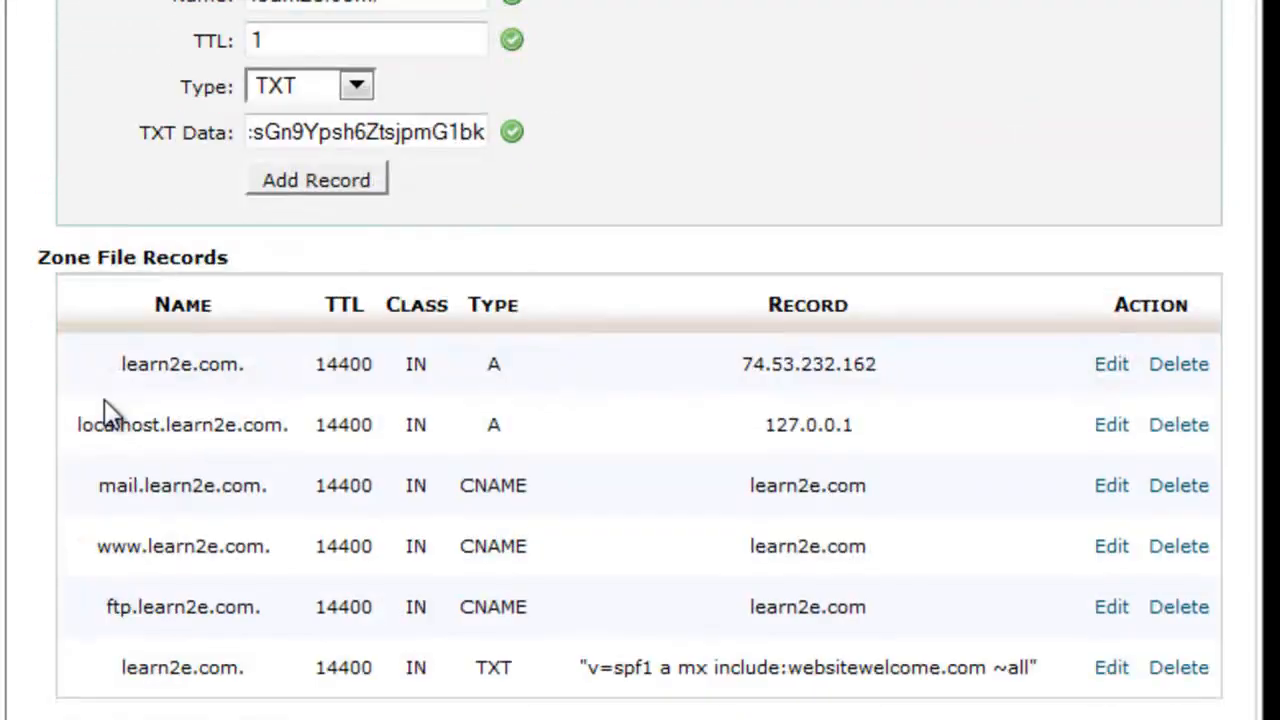
pyautogui.click(320, 127)
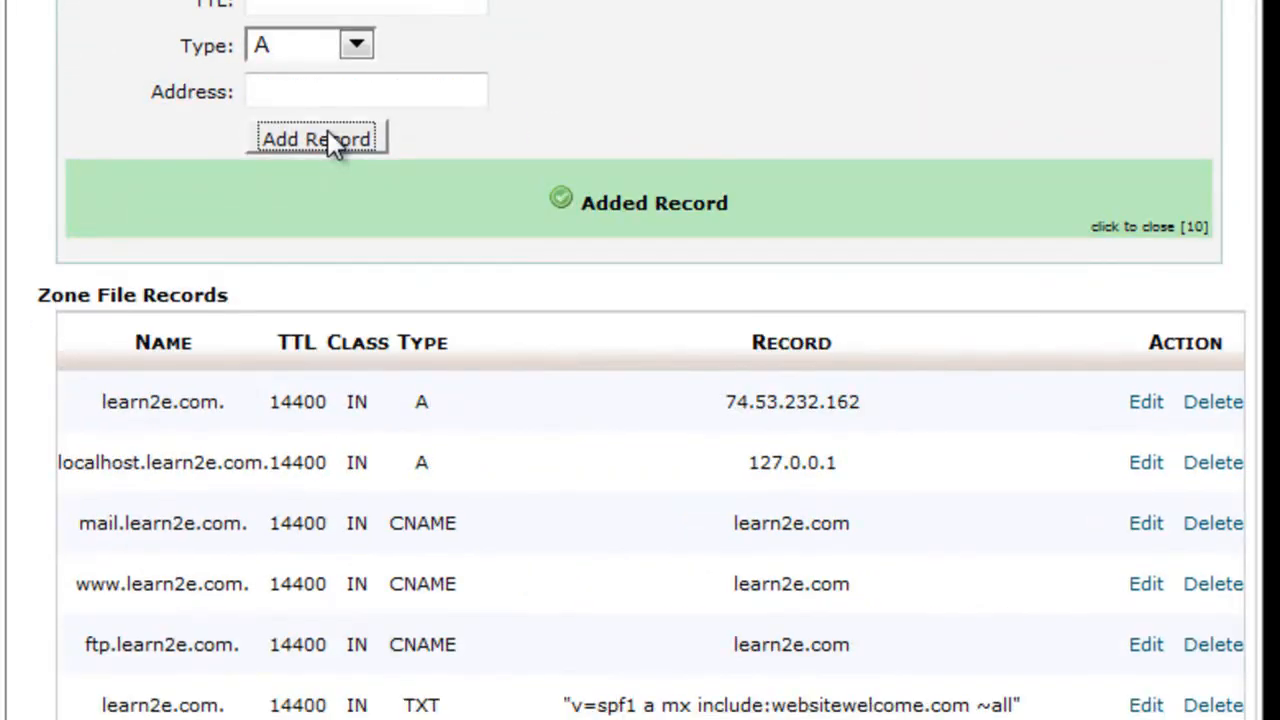
# Step: Return to the Google verification page and verify domain ownership
pyautogui.scroll(-3, 240, 215)
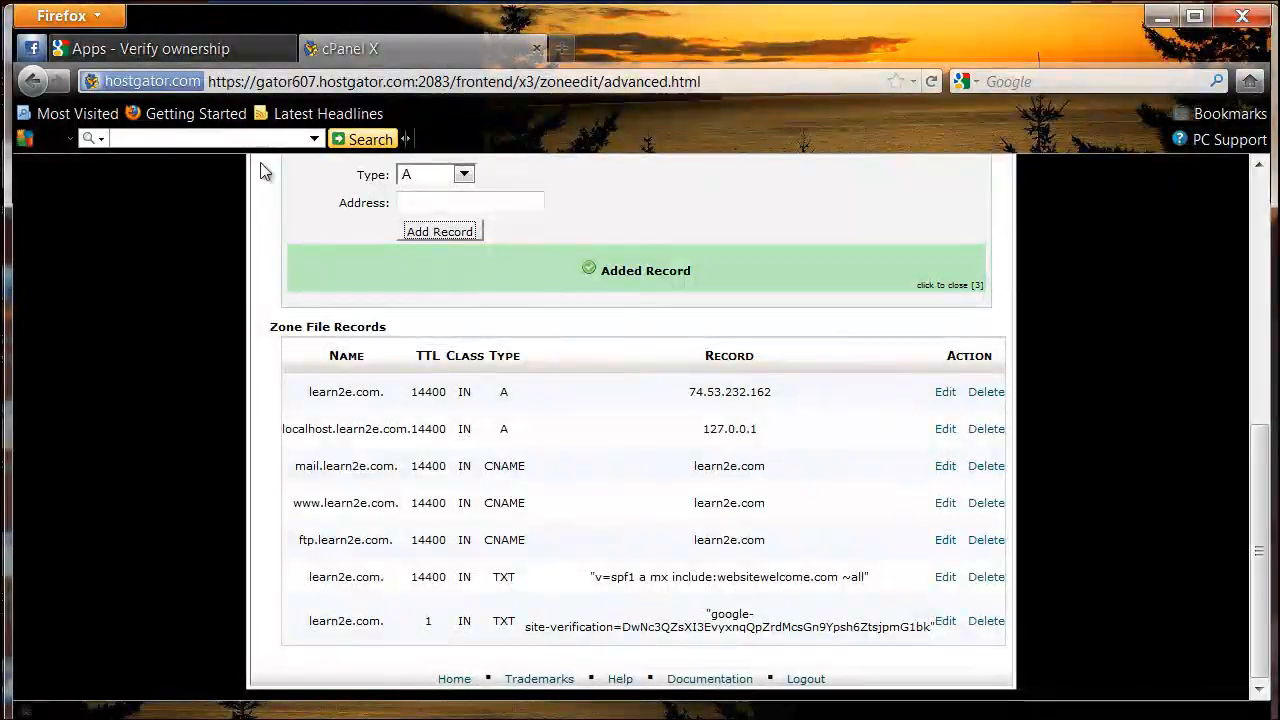
pyautogui.click(137, 51)
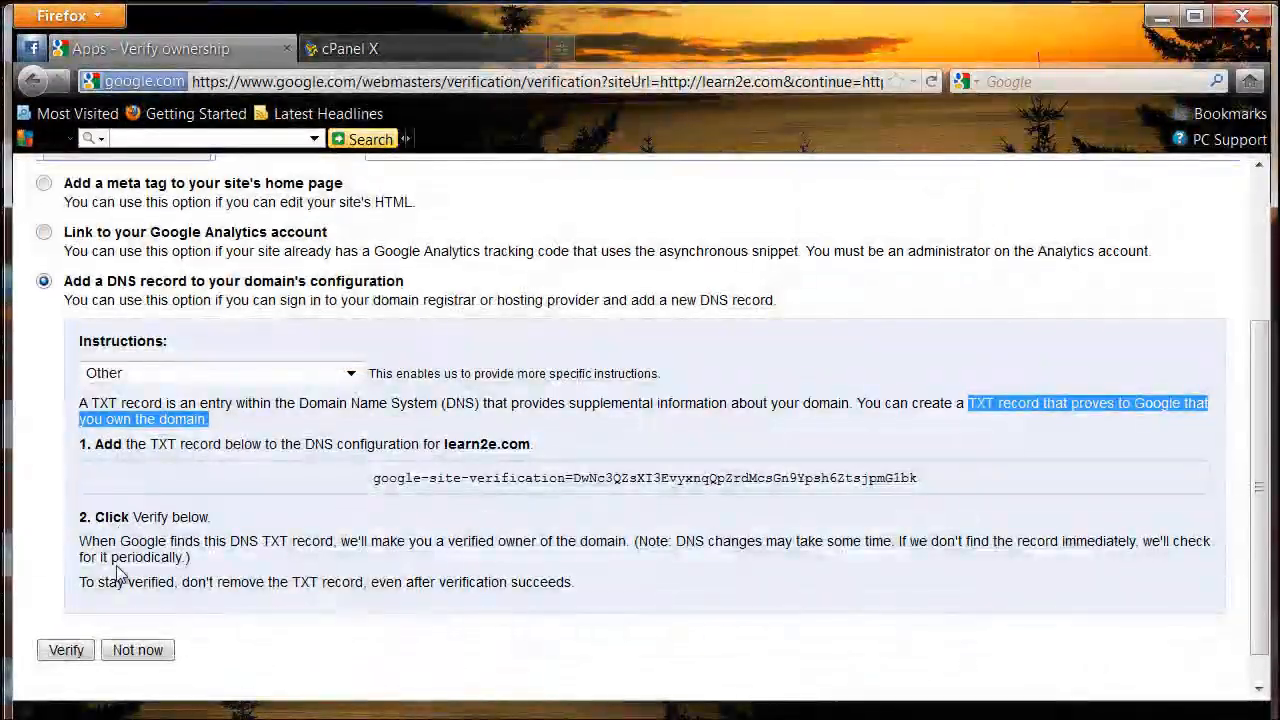
pyautogui.click(66, 650)
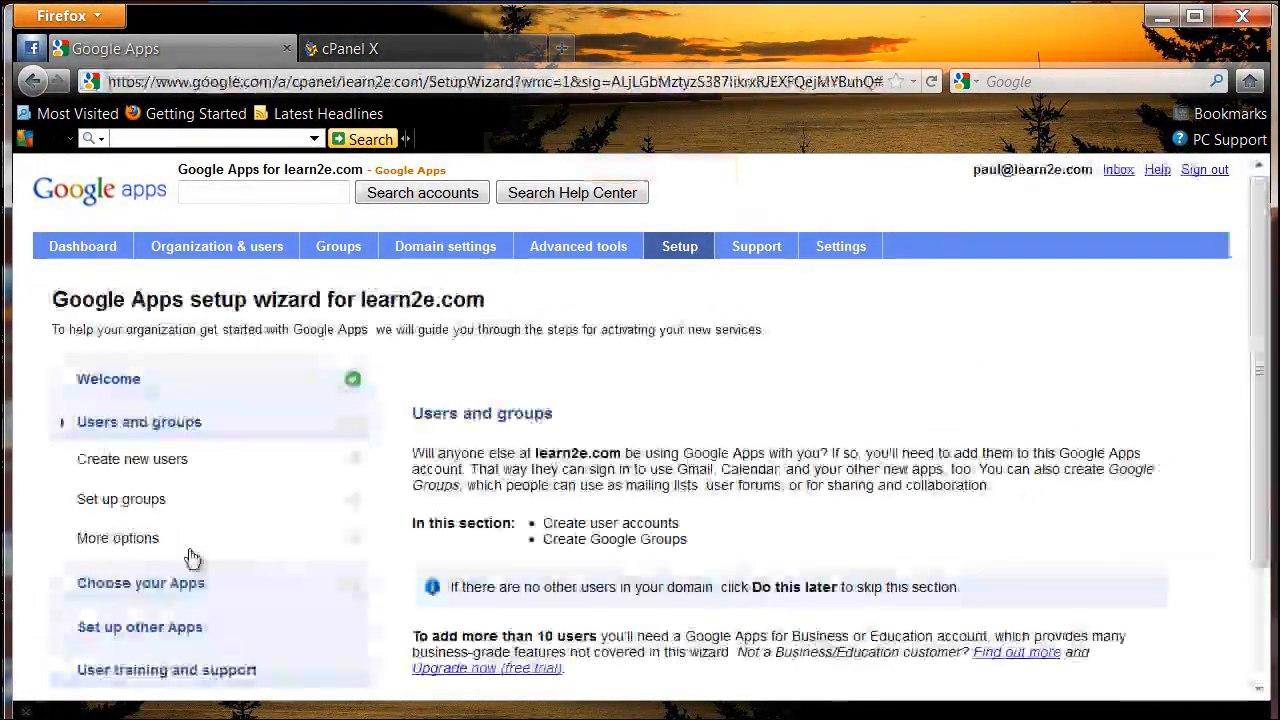
# Step: Continue past Users and groups and choose to skip creating new users for now
pyautogui.scroll(-3, 368, 453)
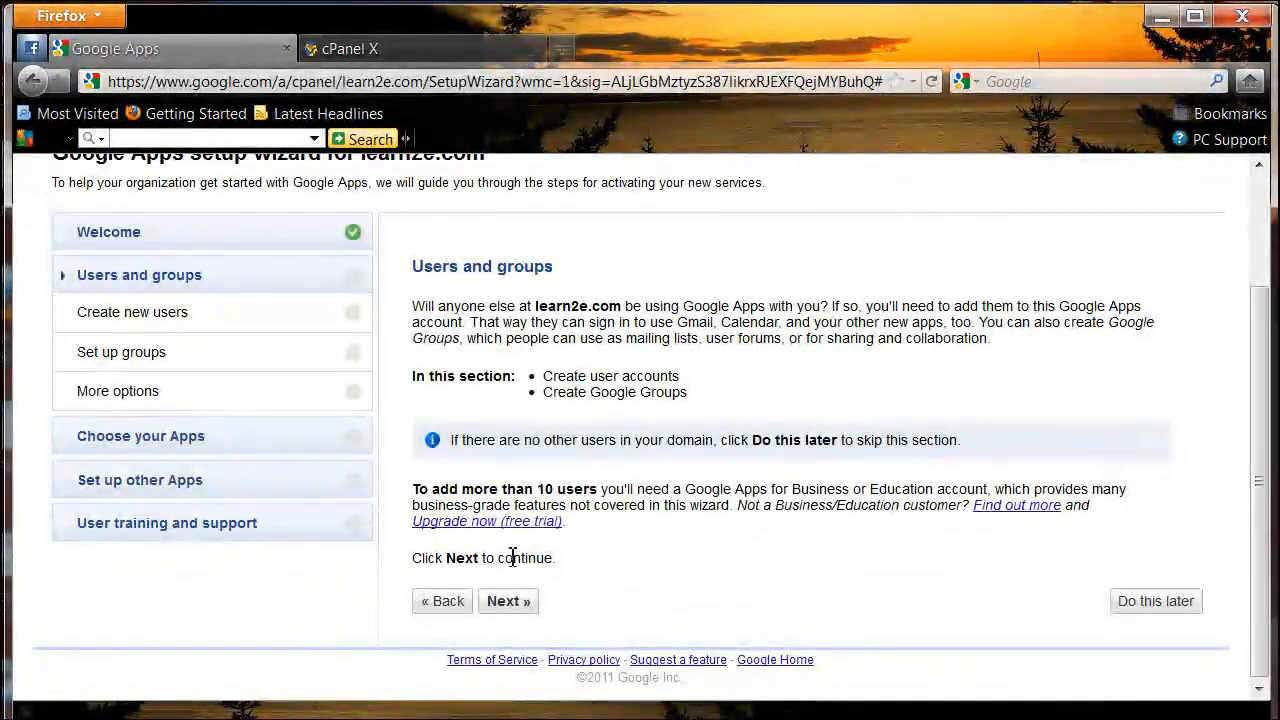
pyautogui.click(502, 601)
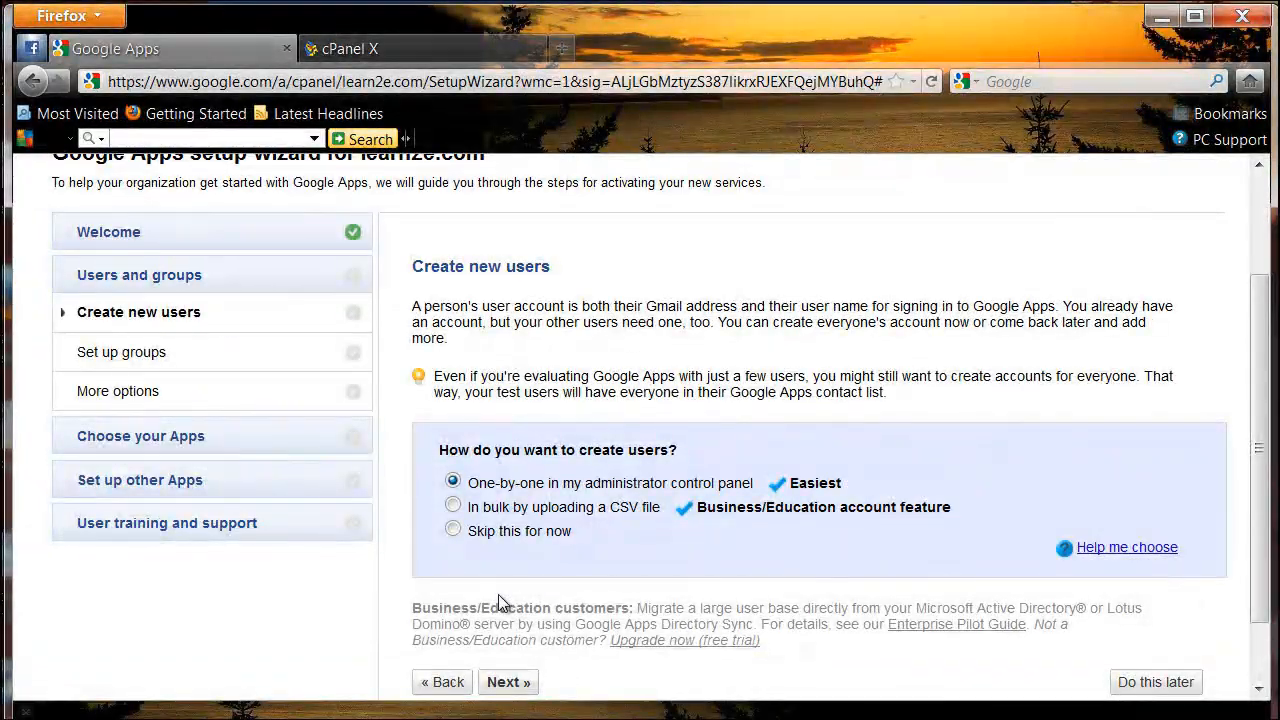
pyautogui.scroll(-2, 498, 604)
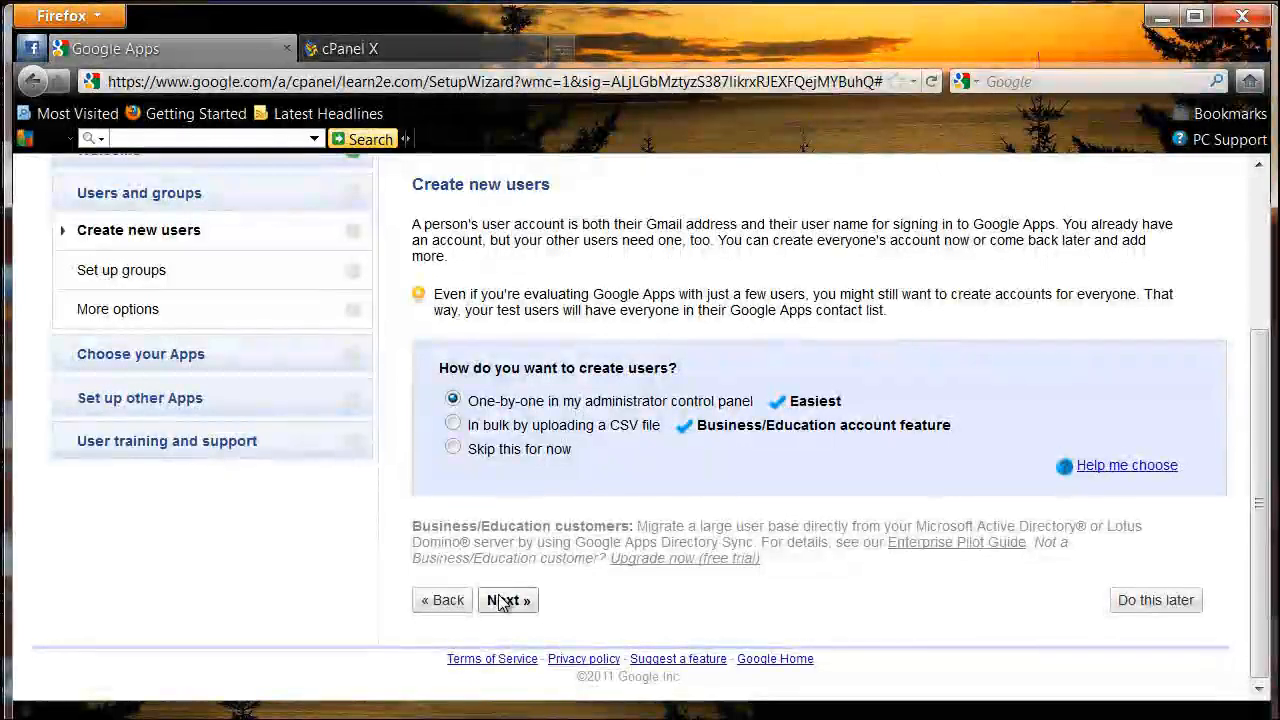
pyautogui.click(454, 450)
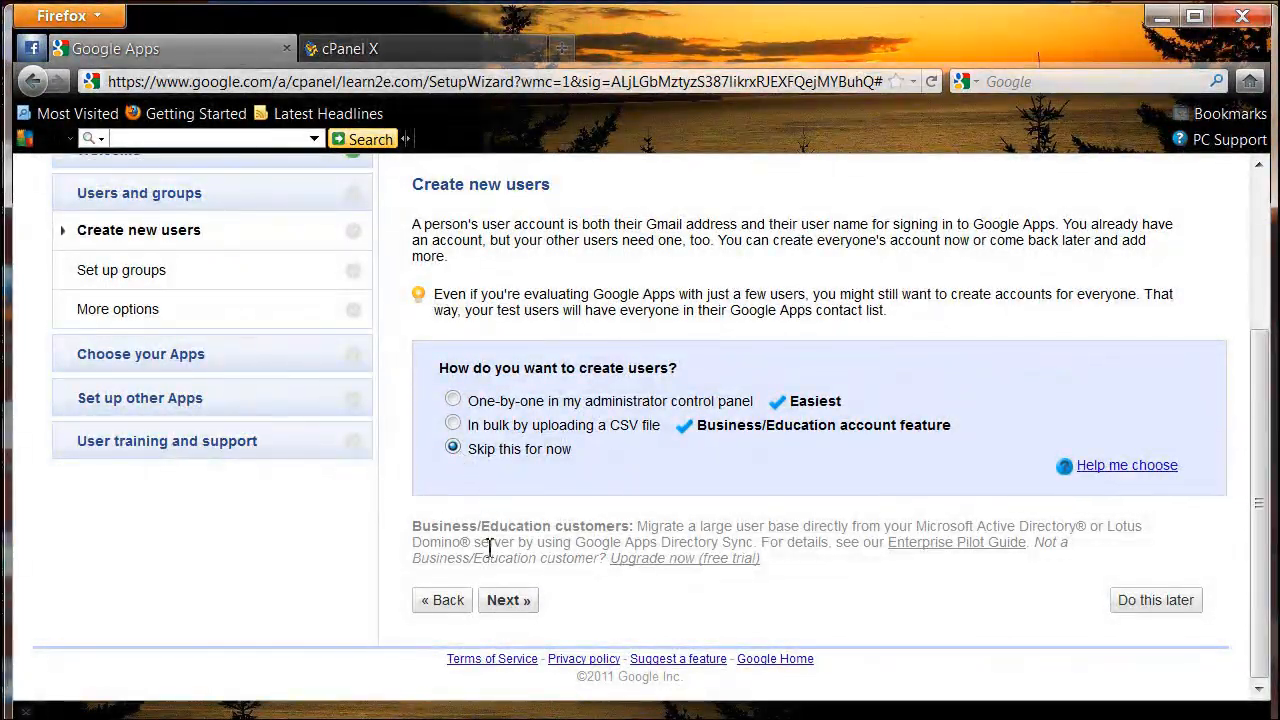
pyautogui.click(493, 600)
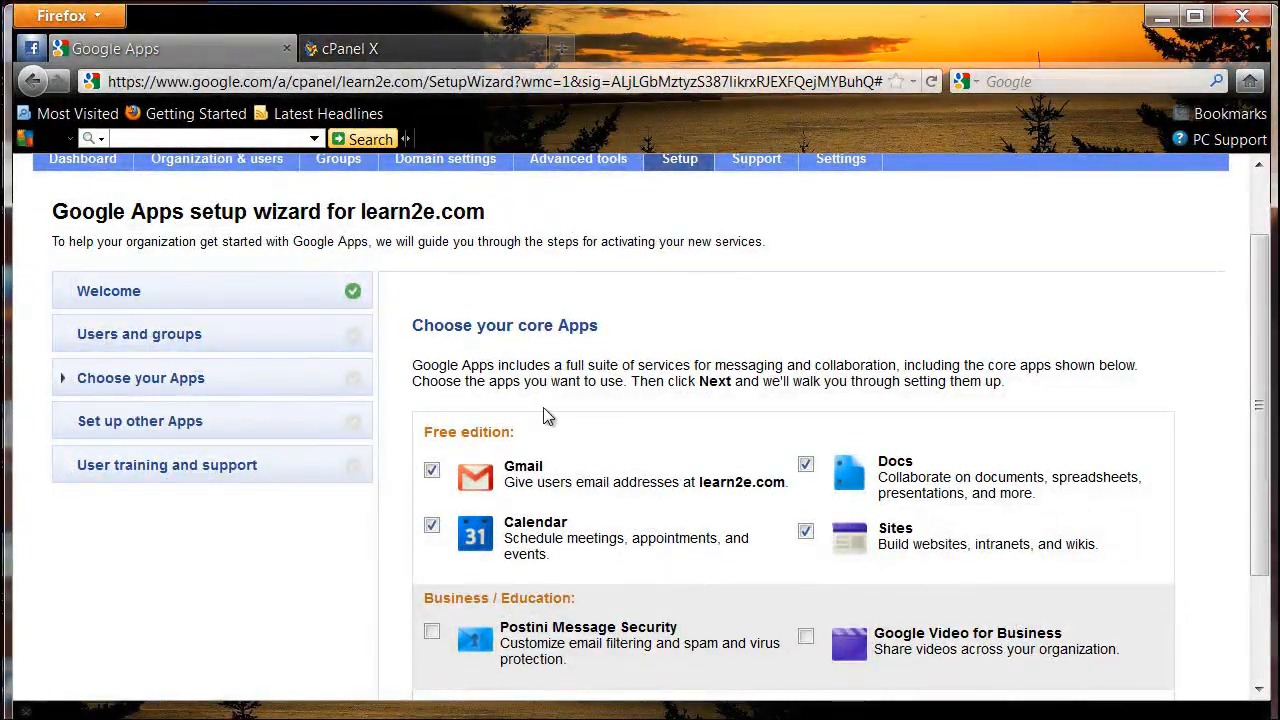
# Step: Advance past the default core apps and the Activate Gmail now option to the domain host question
pyautogui.scroll(-3, 544, 408)
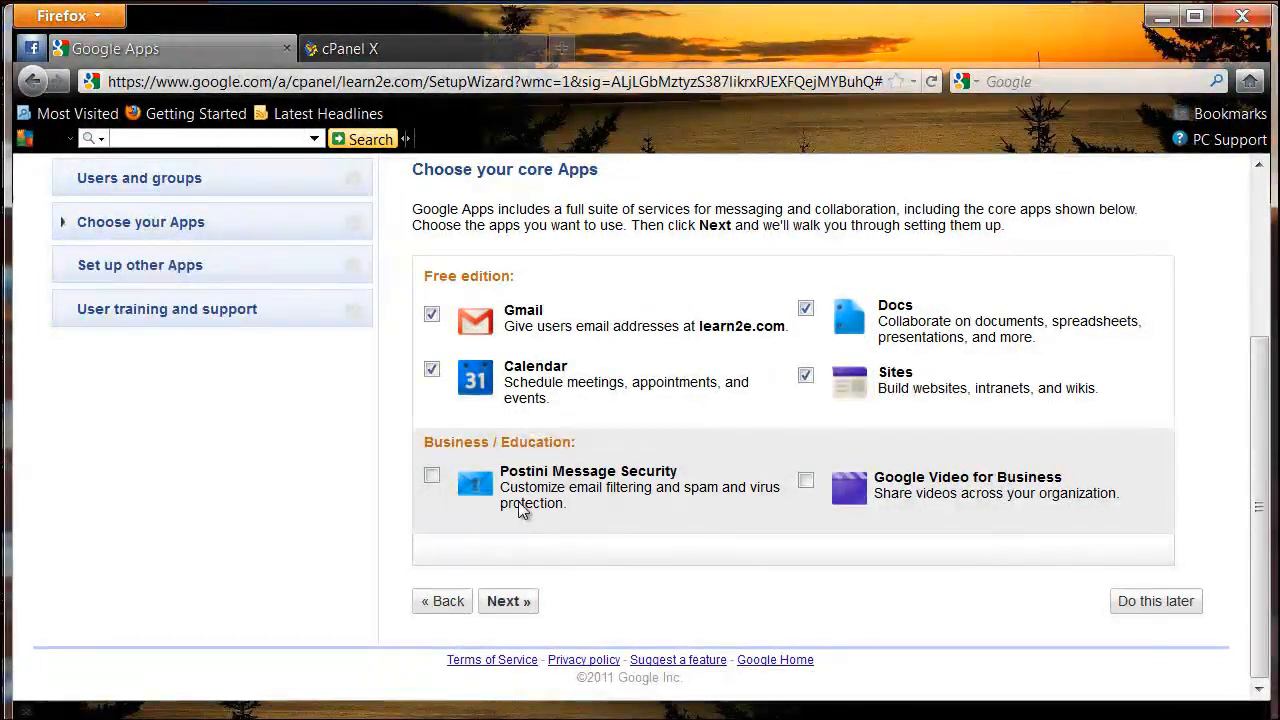
pyautogui.click(504, 607)
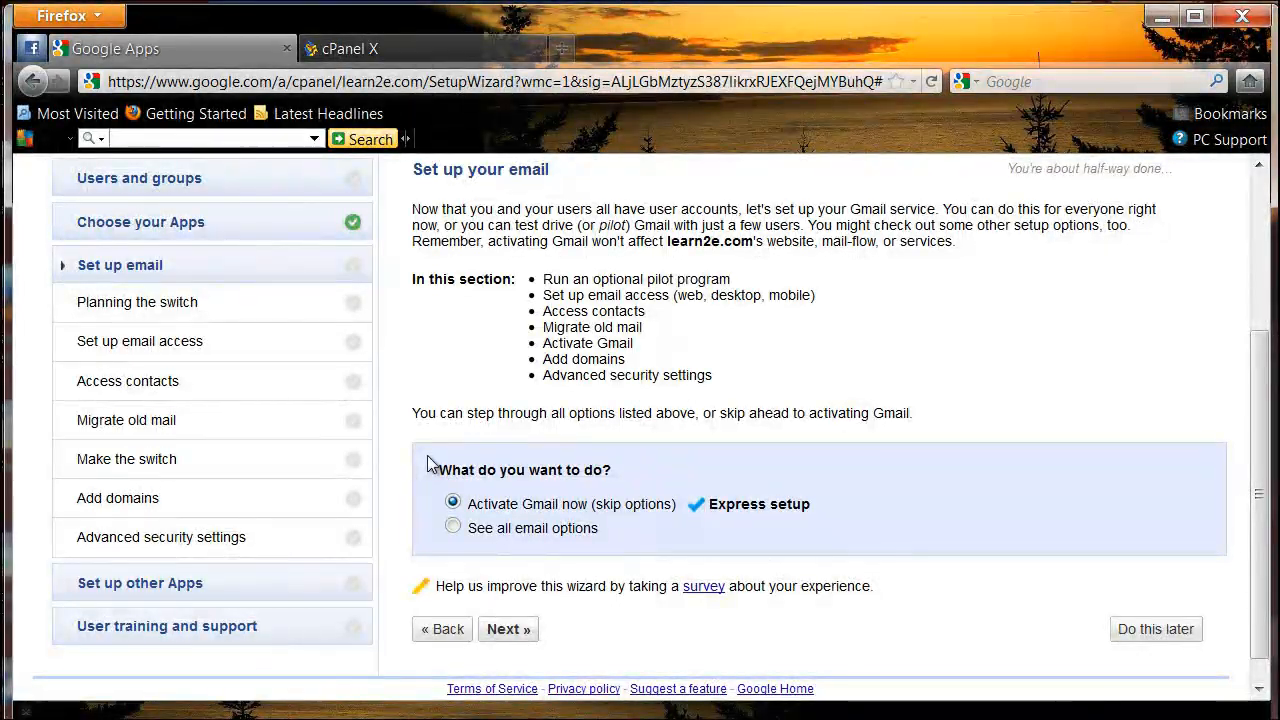
pyautogui.scroll(-1, 430, 463)
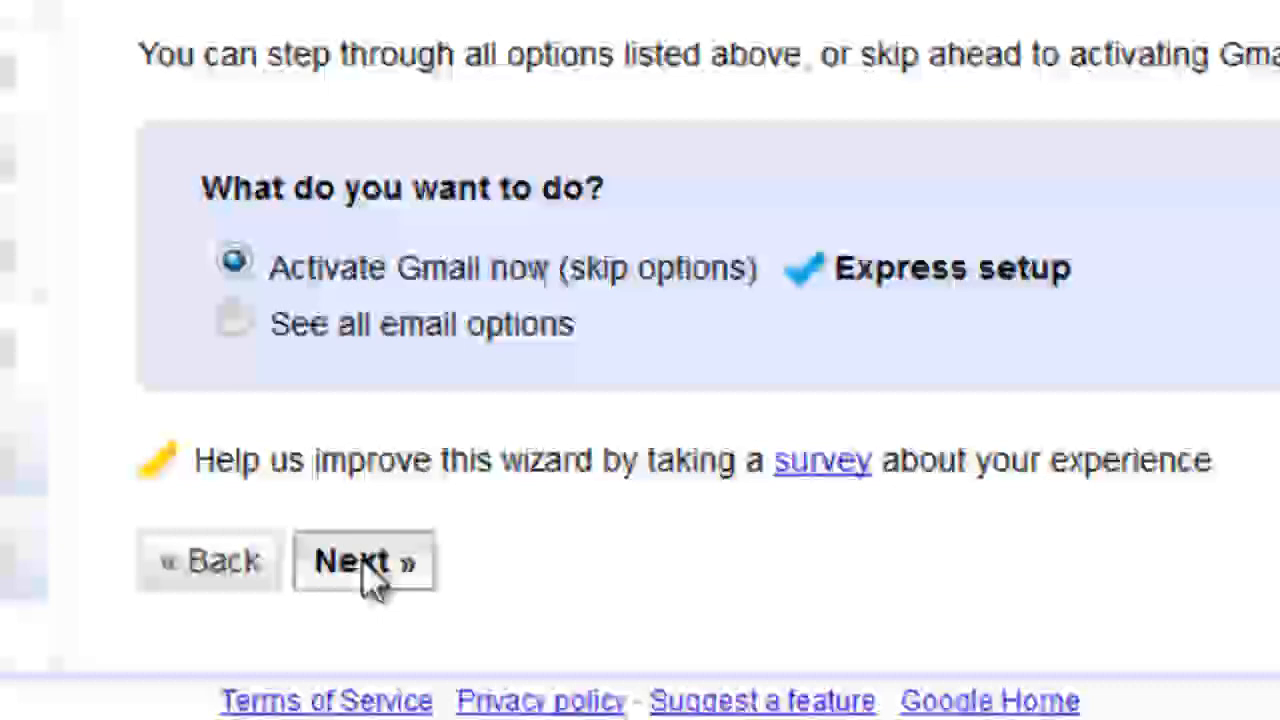
pyautogui.click(372, 565)
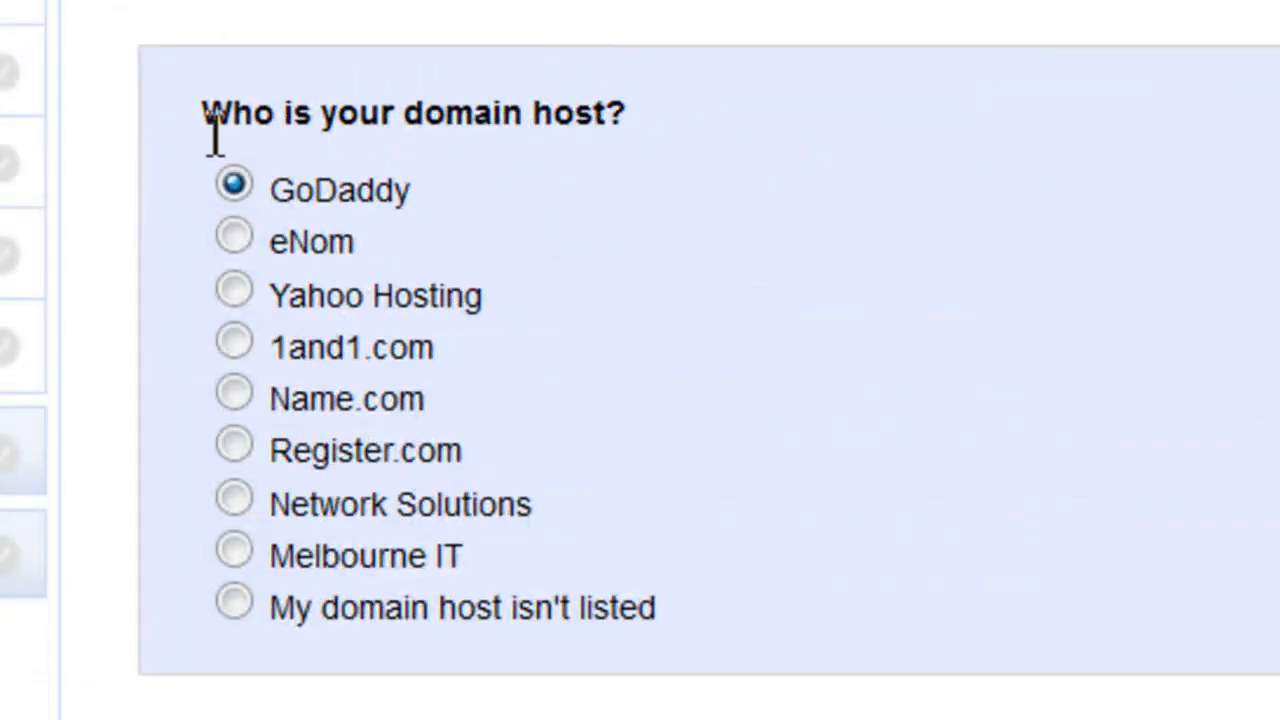
pyautogui.scroll(-3, 210, 140)
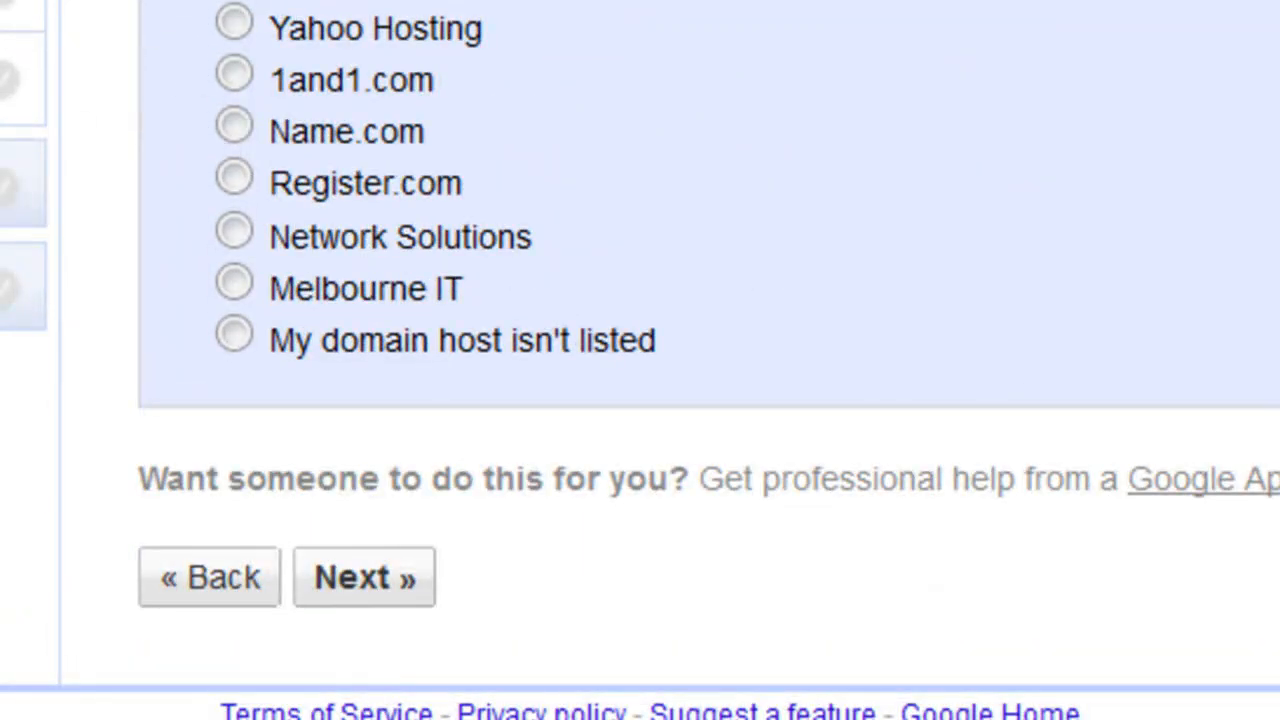
# Step: Choose that the domain host isn't listed, continue, and read the instructions for switching MX records
pyautogui.click(231, 338)
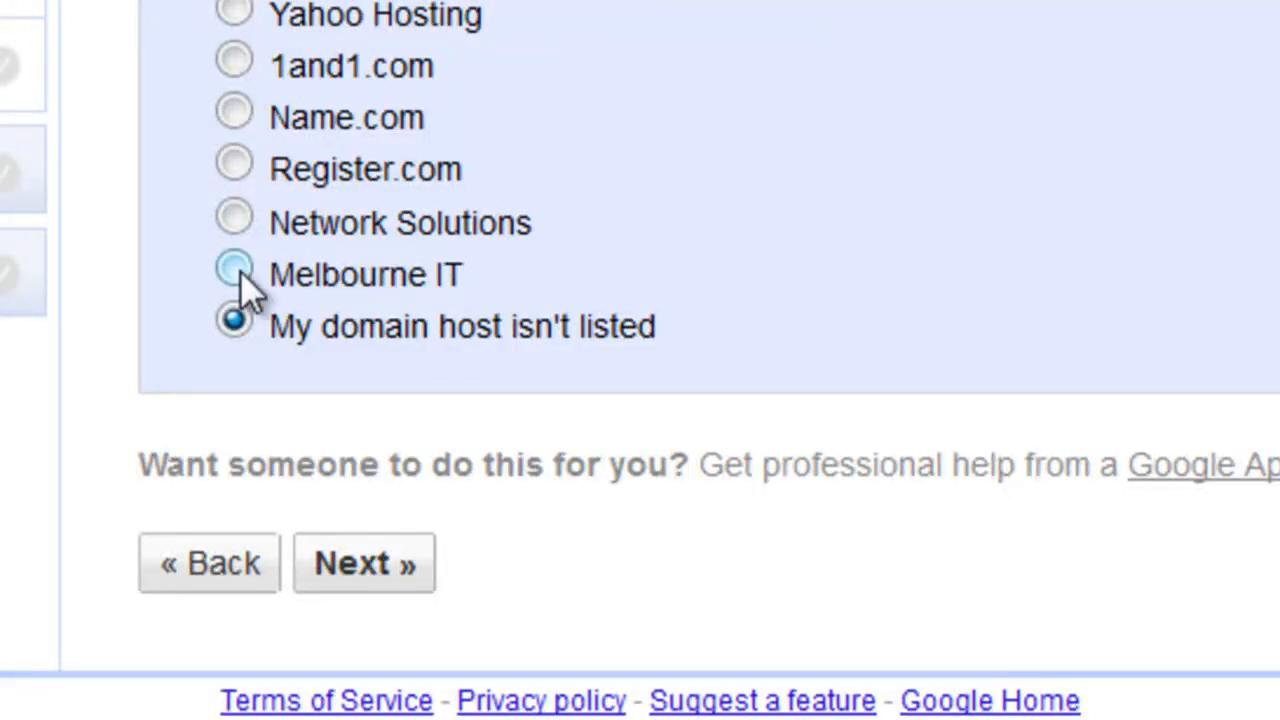
pyautogui.click(364, 566)
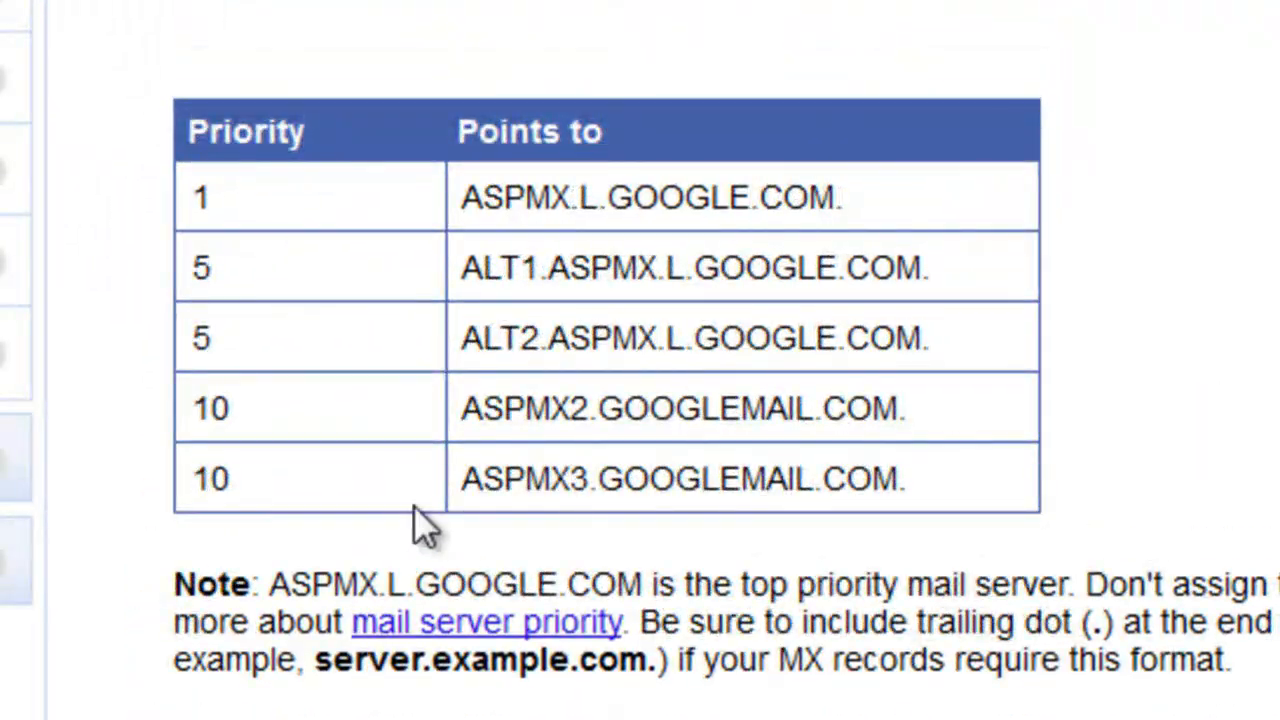
pyautogui.scroll(3, 340, 450)
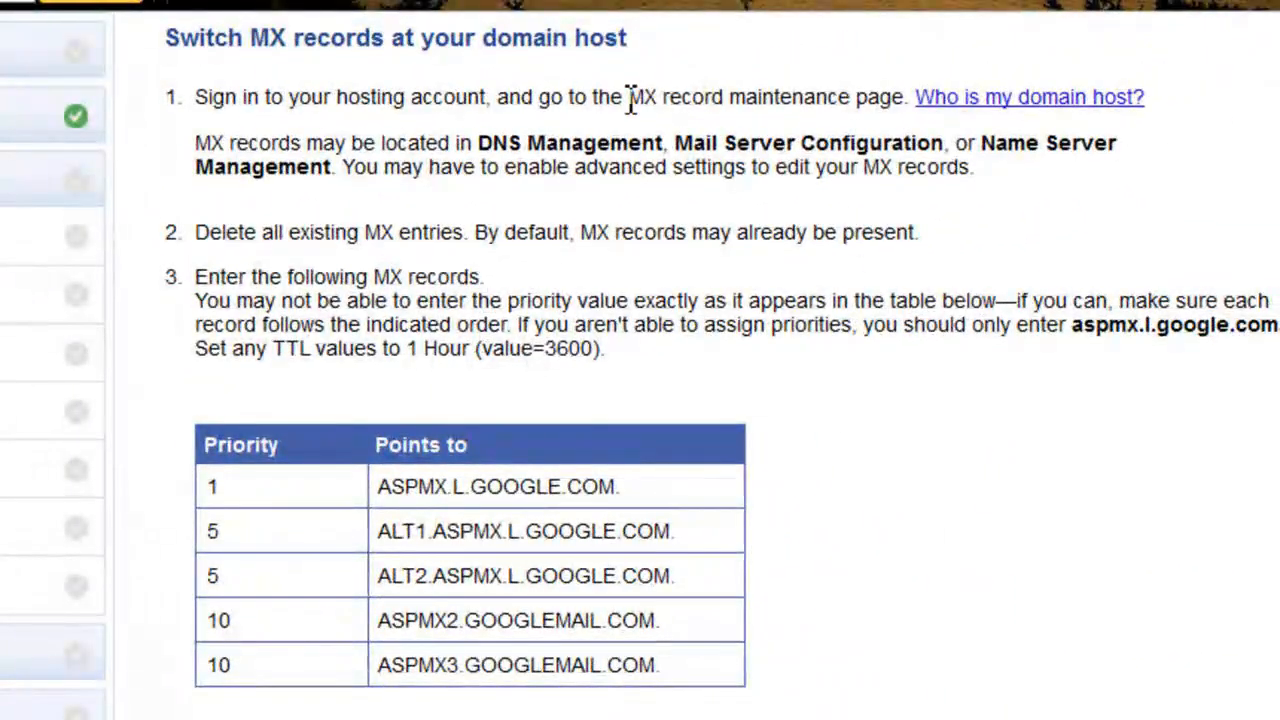
pyautogui.moveTo(632, 98); pyautogui.dragTo(755, 112)
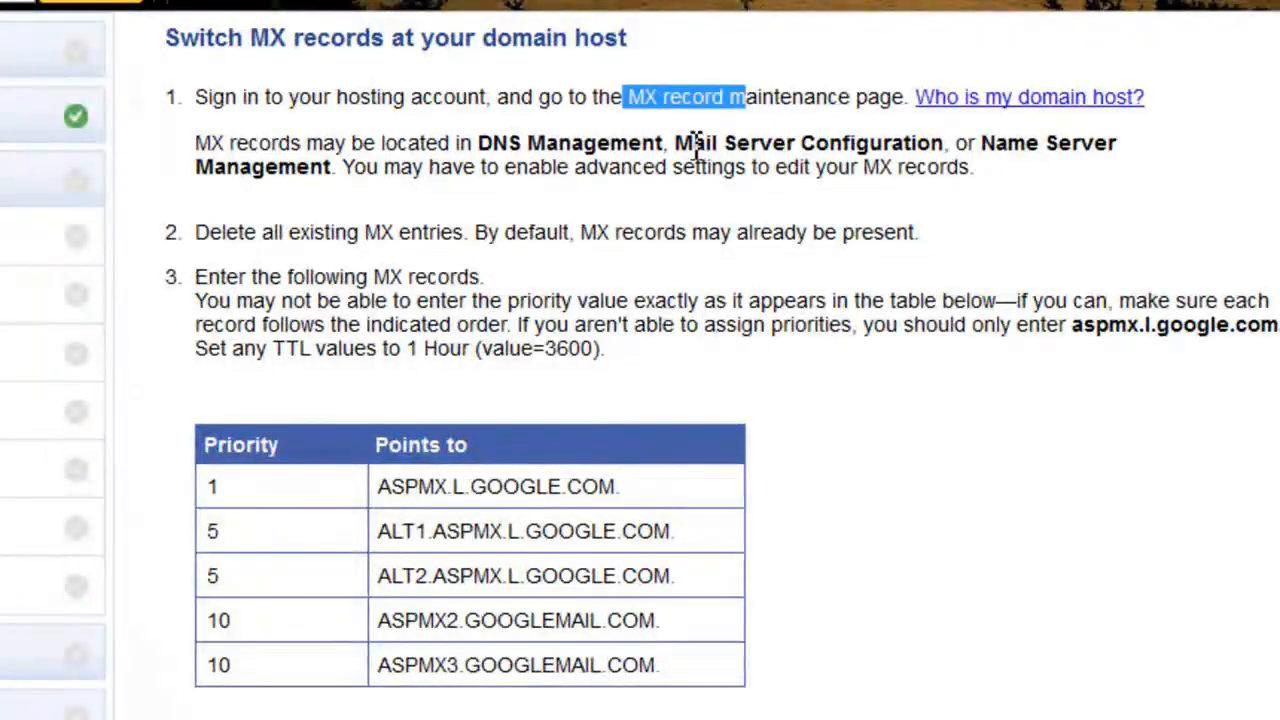
pyautogui.click(522, 150)
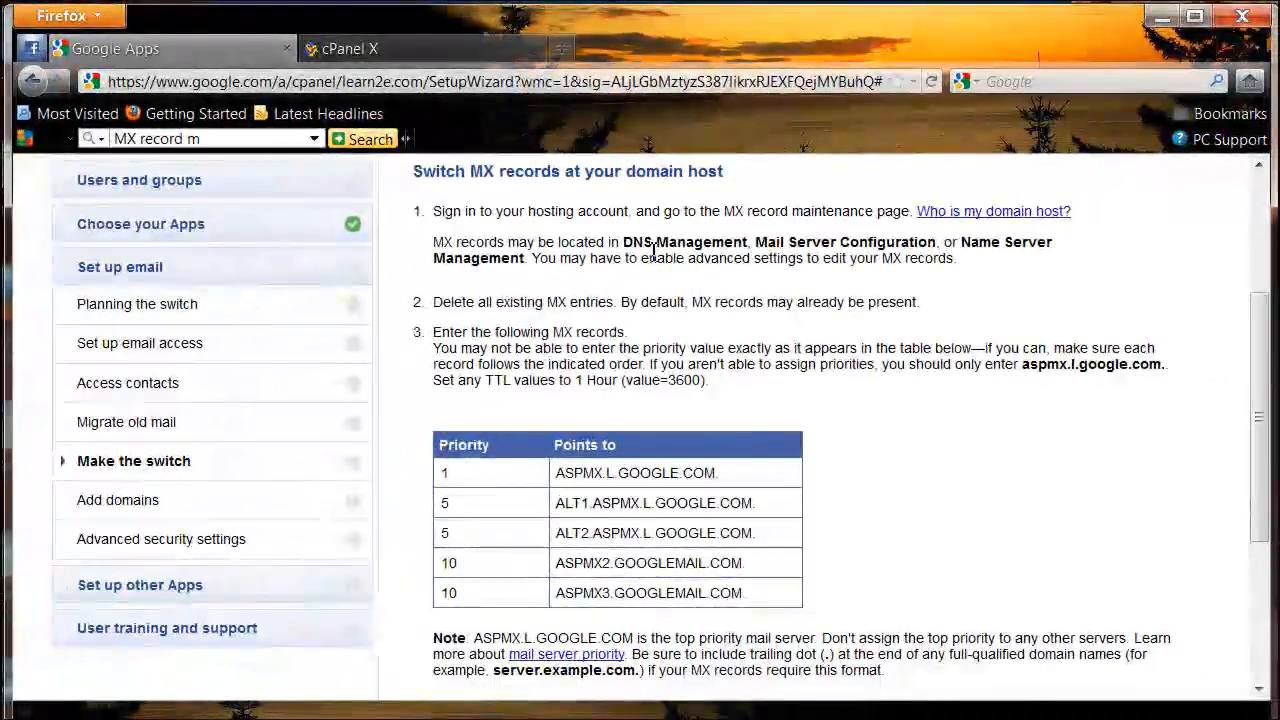
pyautogui.scroll(-2, 533, 308)
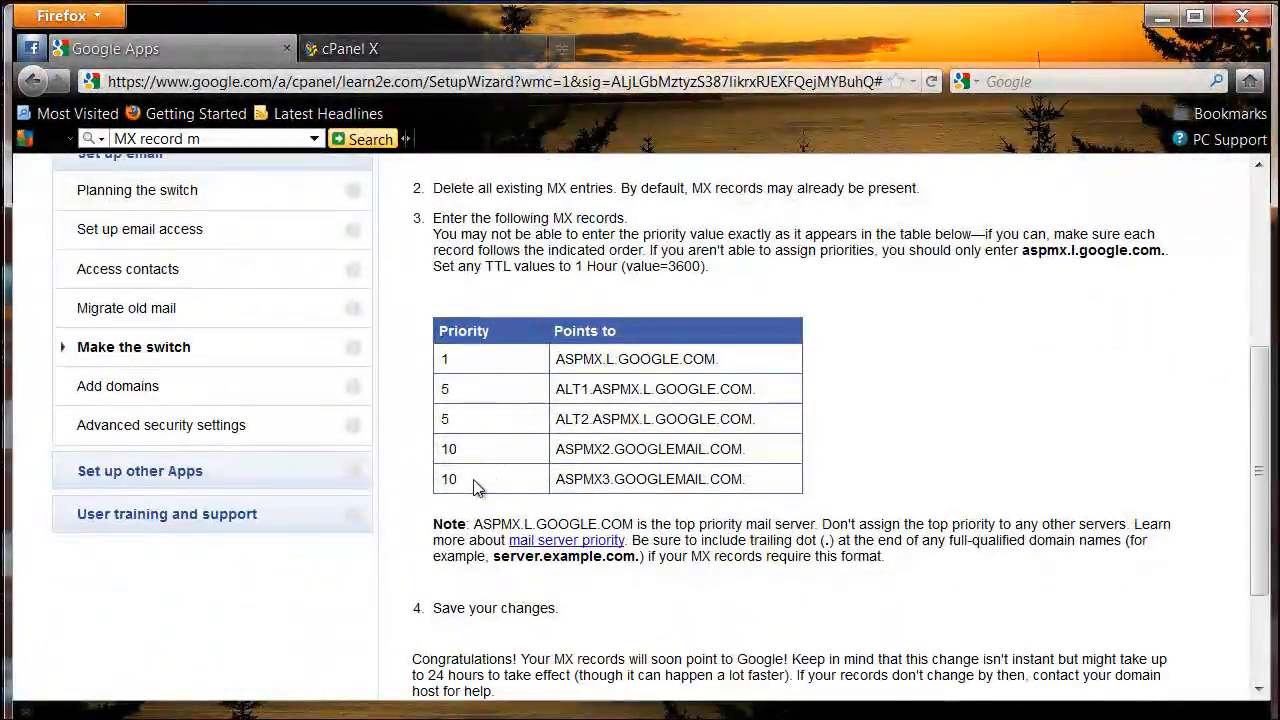
# Step: Switch to the HostGator control panel and open MX Entry maintenance
pyautogui.click(394, 50)
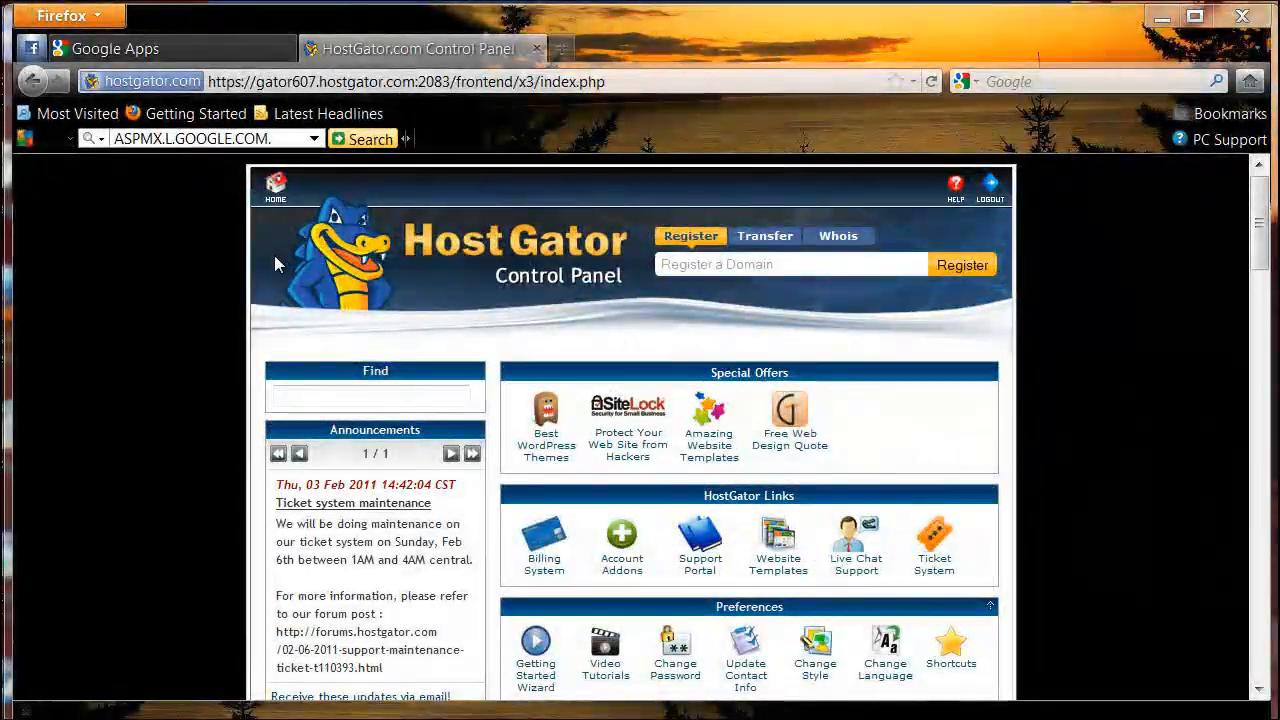
pyautogui.scroll(-5, 278, 262)
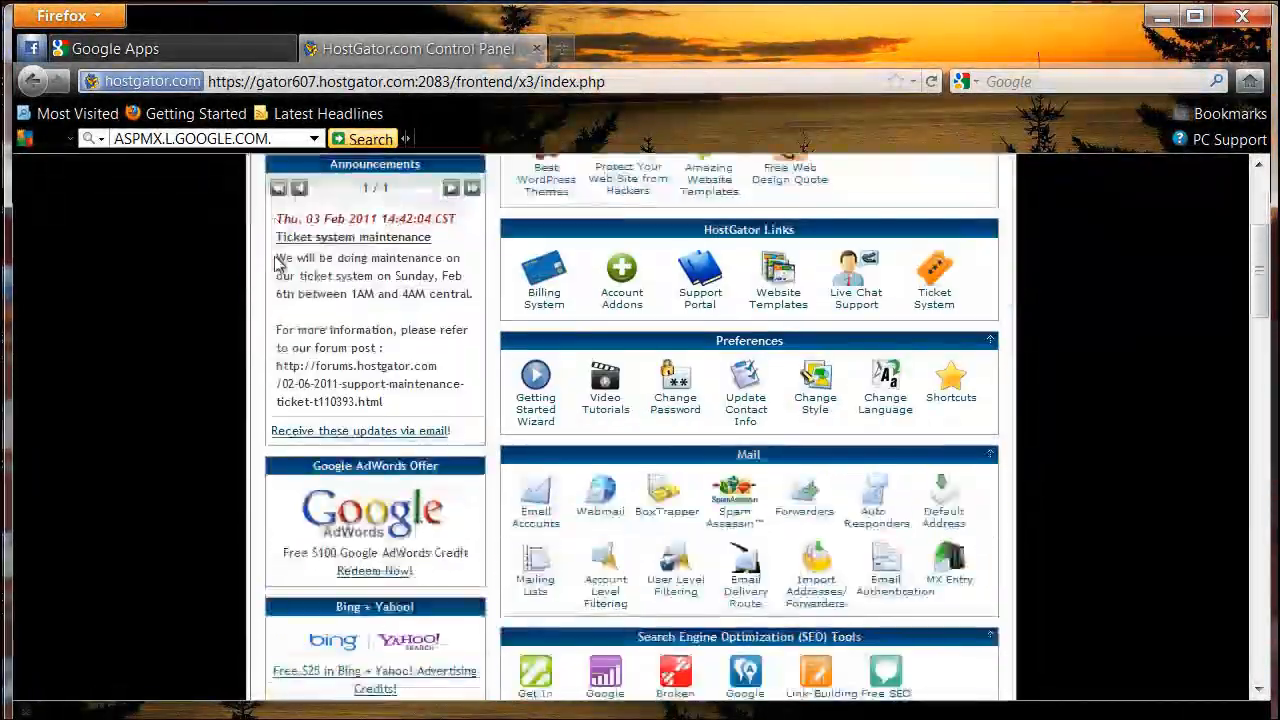
pyautogui.scroll(-5, 278, 262)
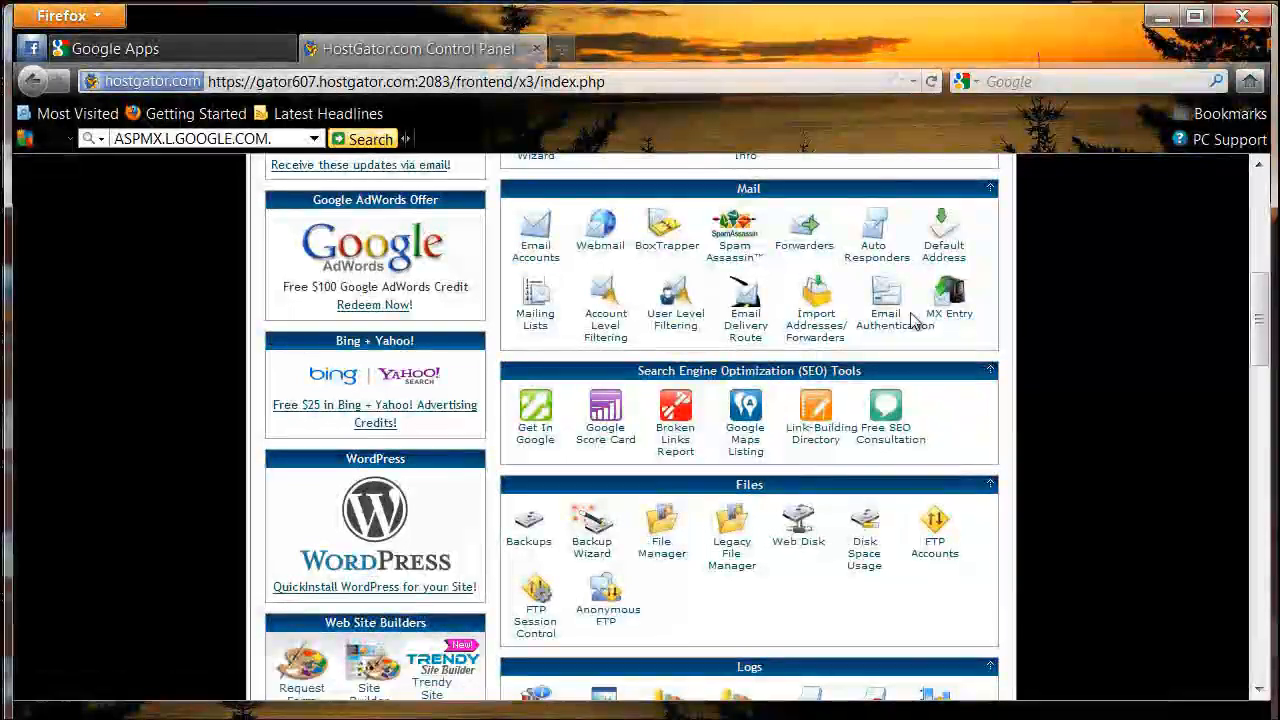
pyautogui.click(948, 303)
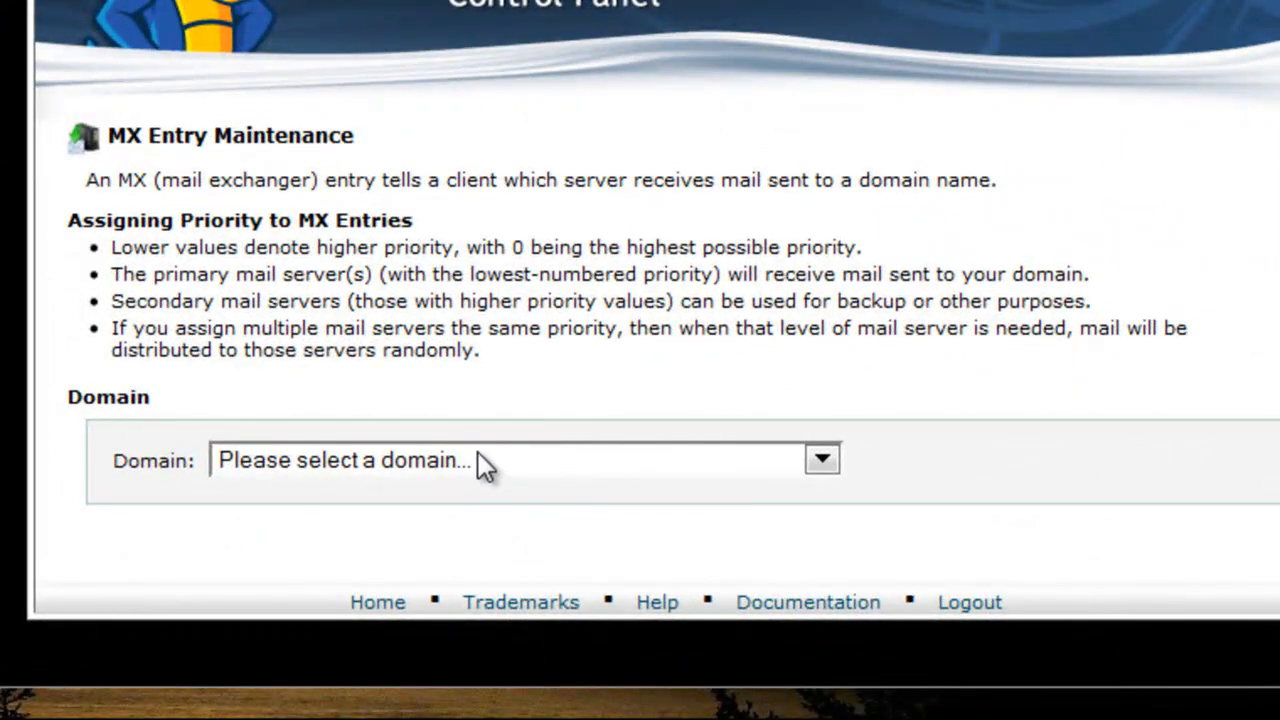
# Step: Select the learn2e.com domain and change its email routing to Remote Mail Exchanger
pyautogui.click(478, 460)
pyautogui.scroll(-10, 424, 545)
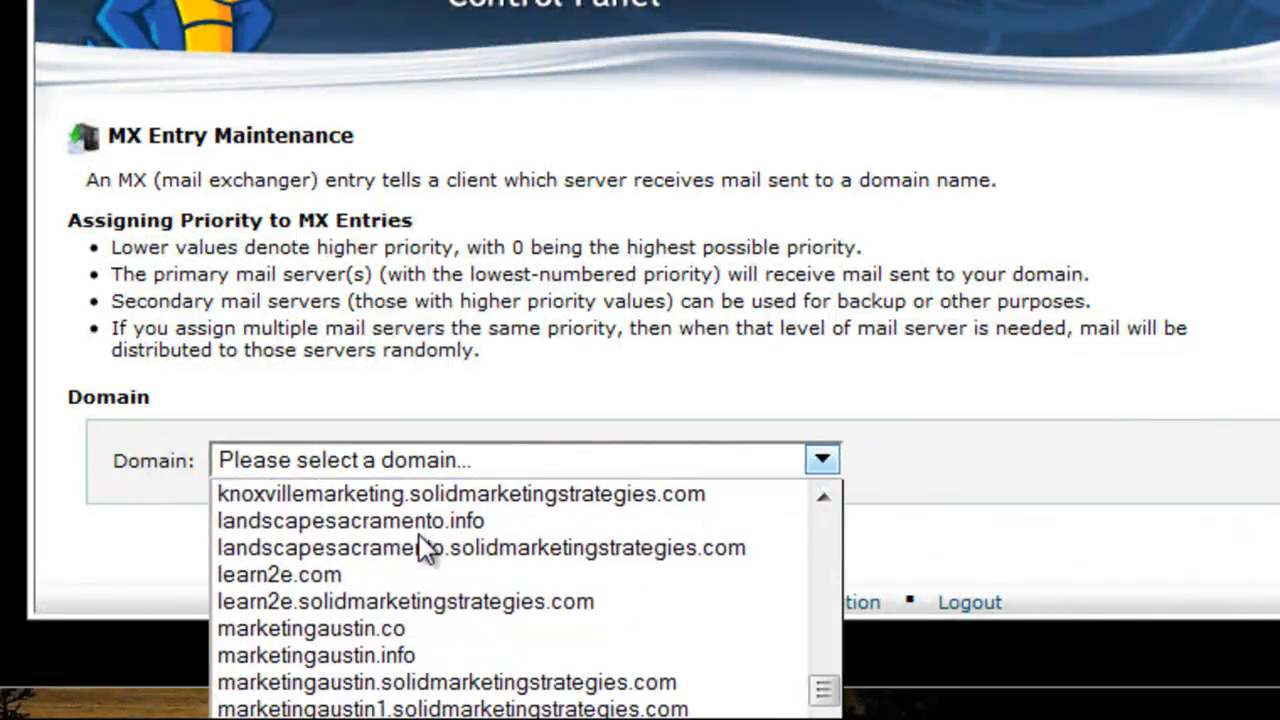
pyautogui.click(292, 570)
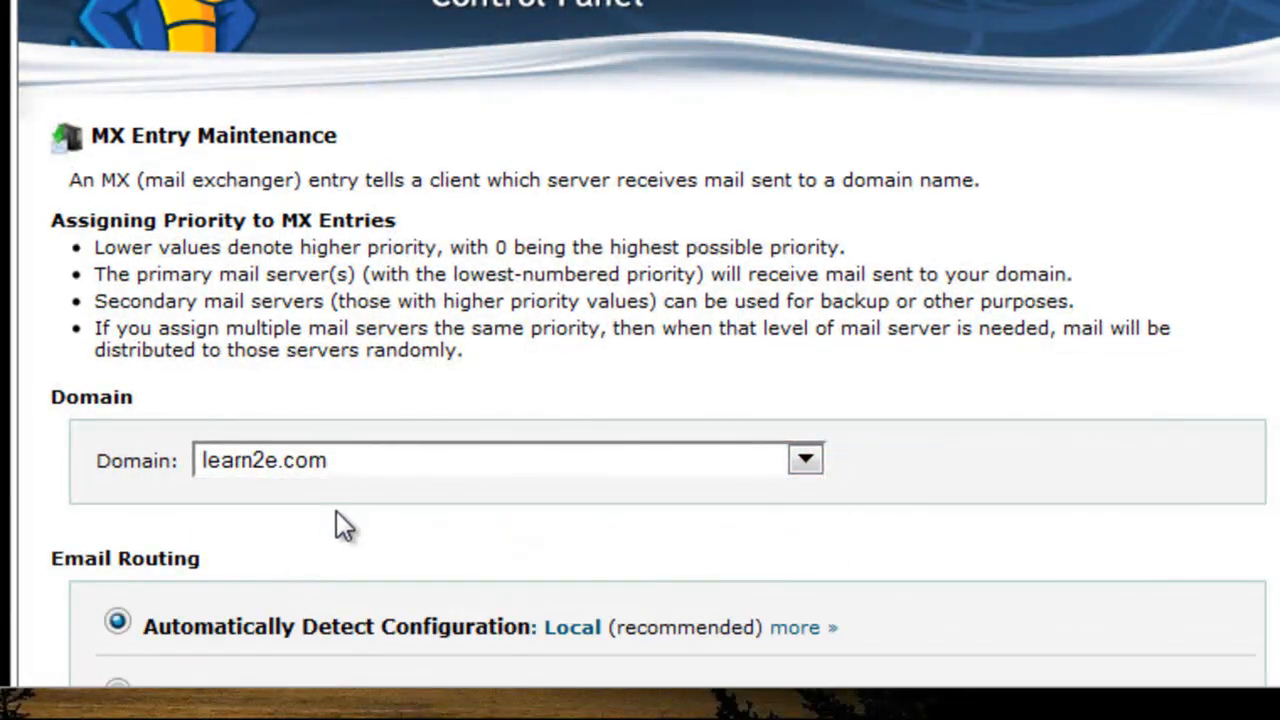
pyautogui.scroll(-4, 336, 511)
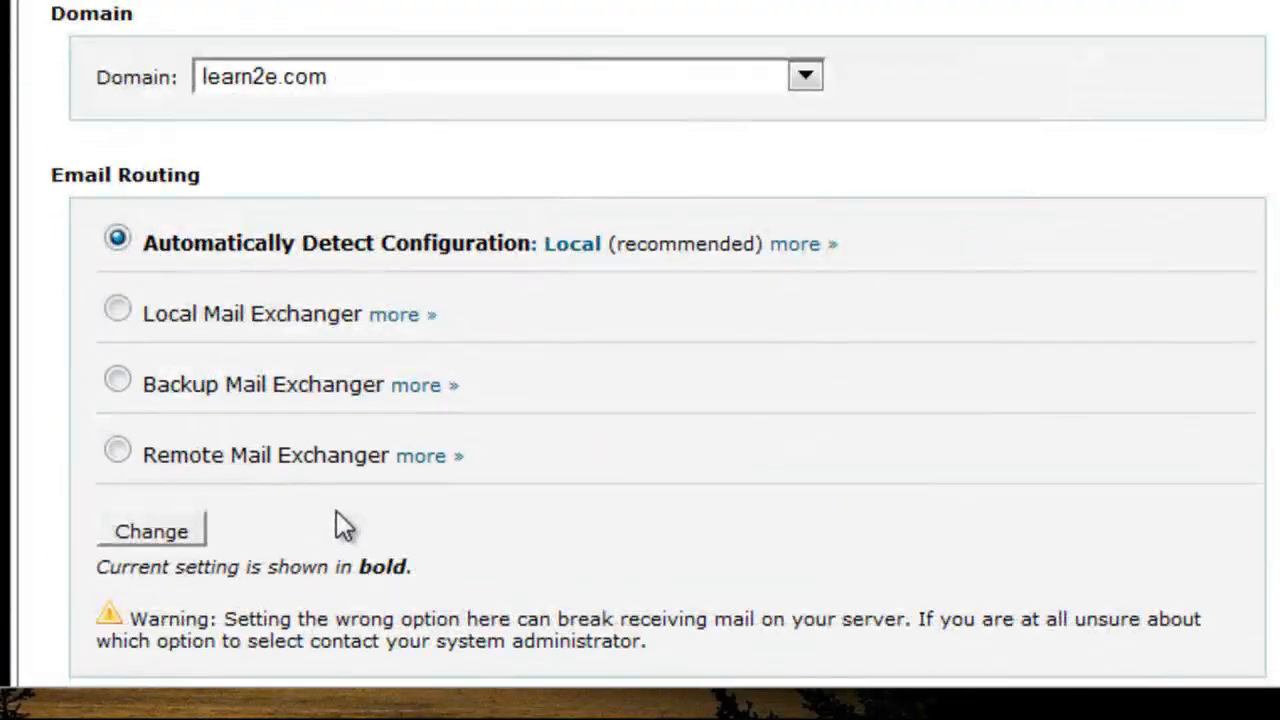
pyautogui.click(112, 451)
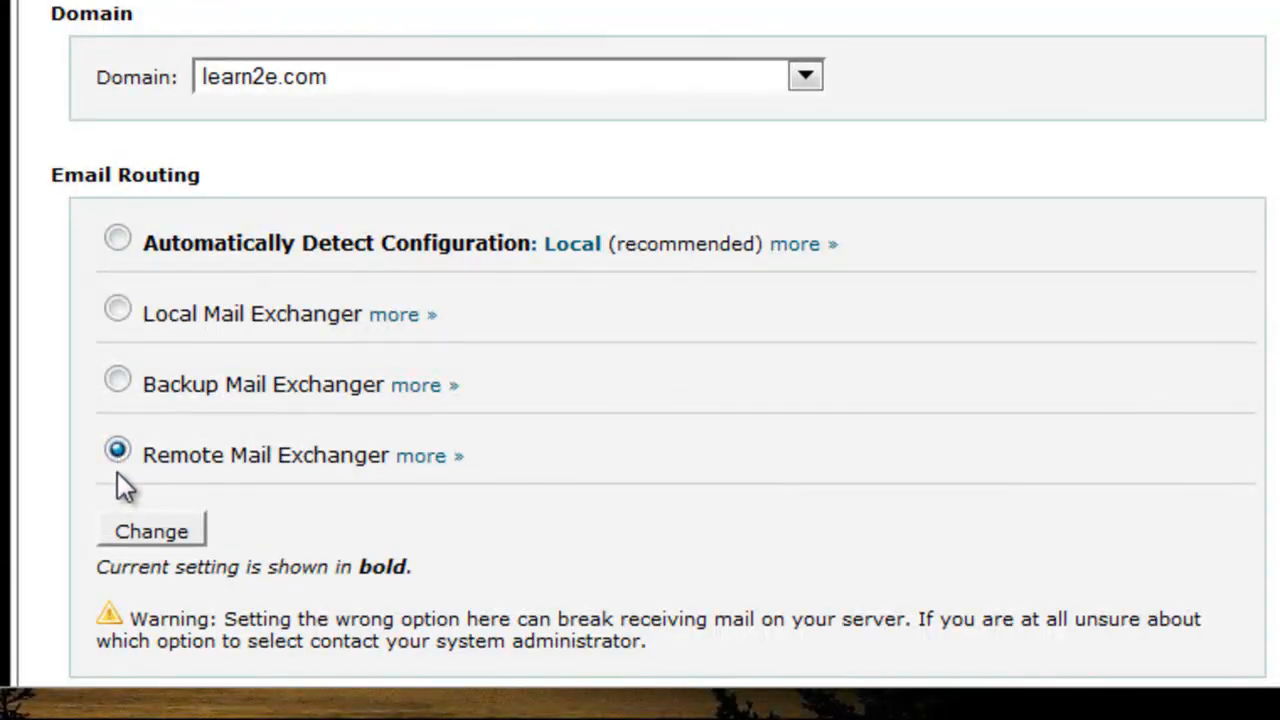
pyautogui.scroll(-2, 117, 480)
pyautogui.click(146, 348)
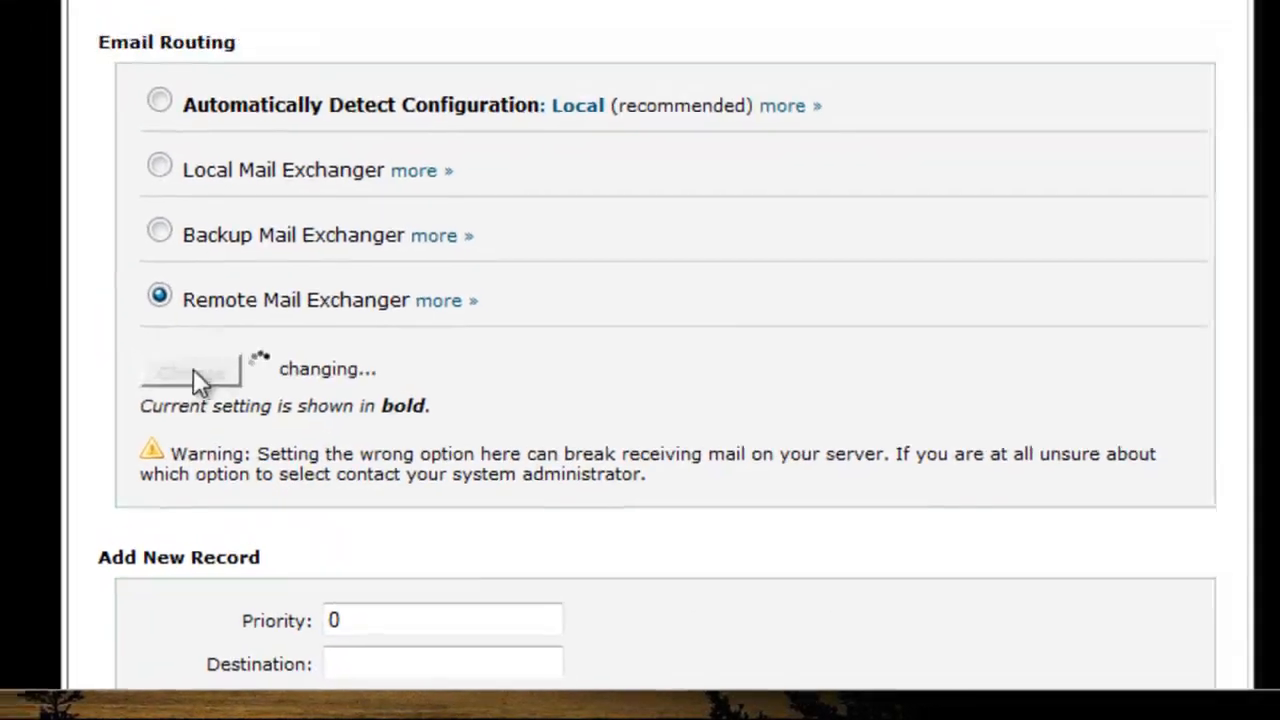
# Step: Add an MX record with priority 1 and destination ASPMX.L.GOOGLE.COM, removing the trailing dot
pyautogui.scroll(-3, 380, 463)
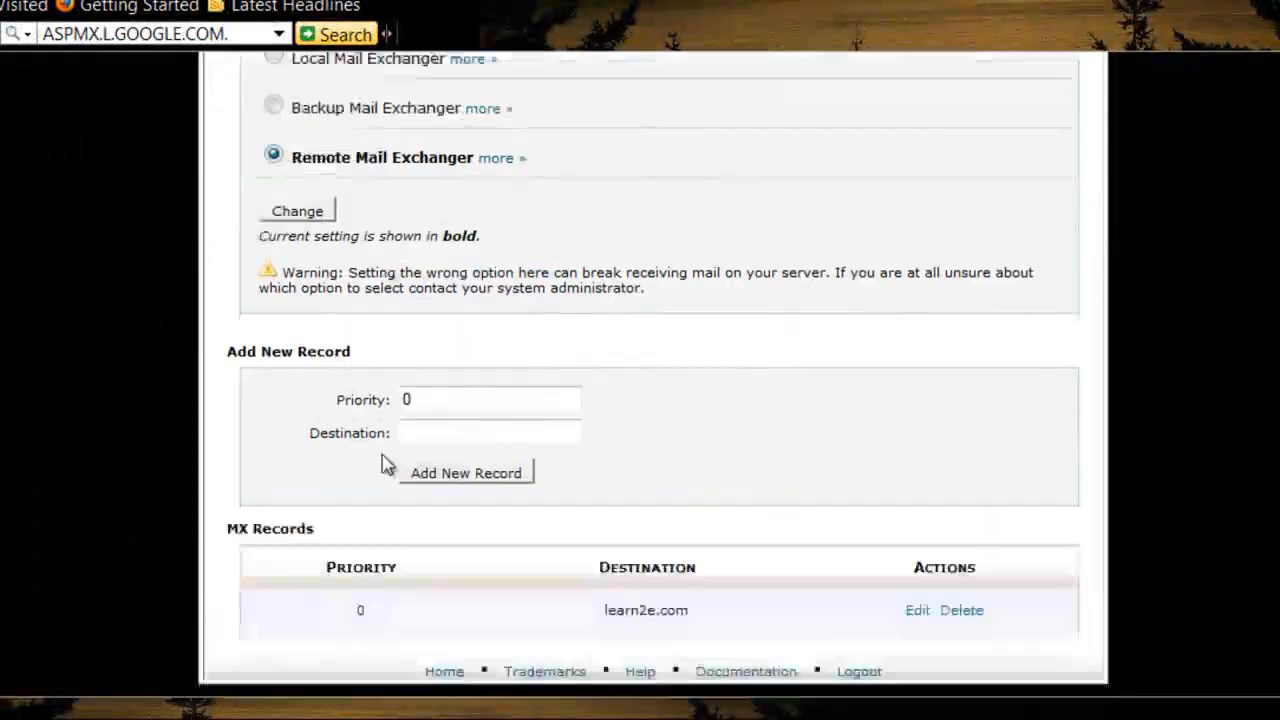
pyautogui.click(427, 402)
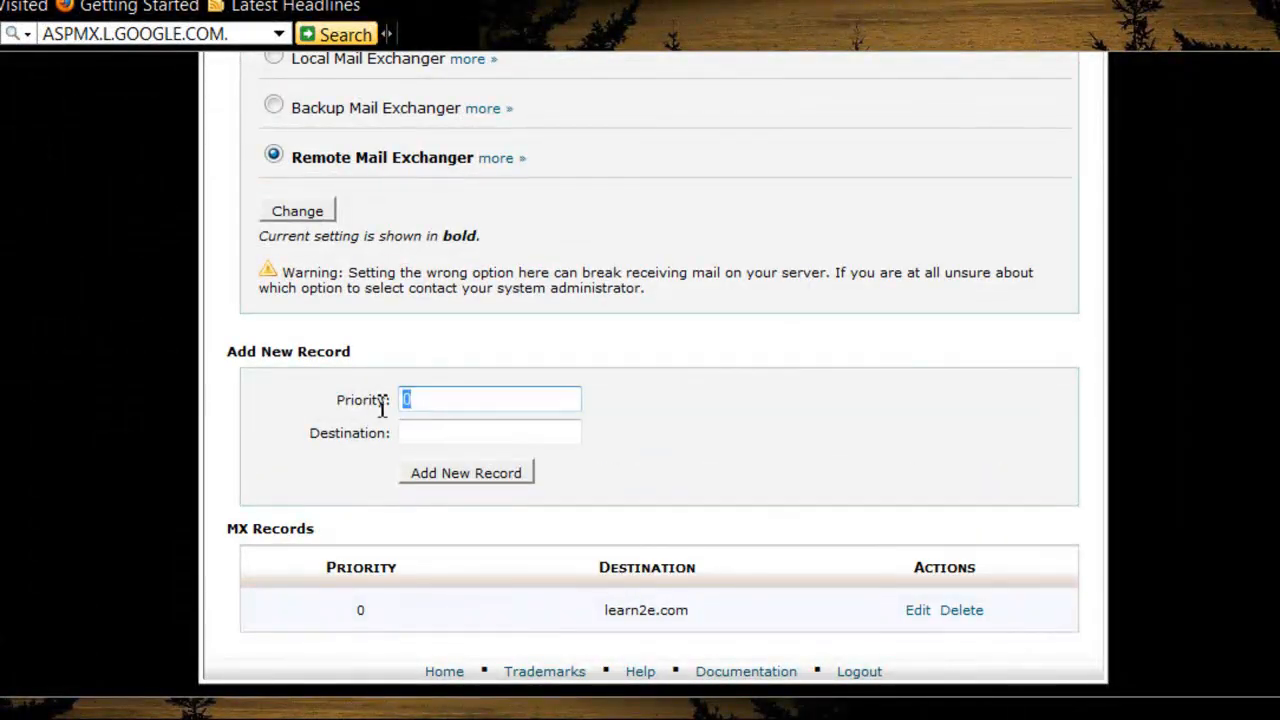
pyautogui.write('1')
pyautogui.click(422, 430)
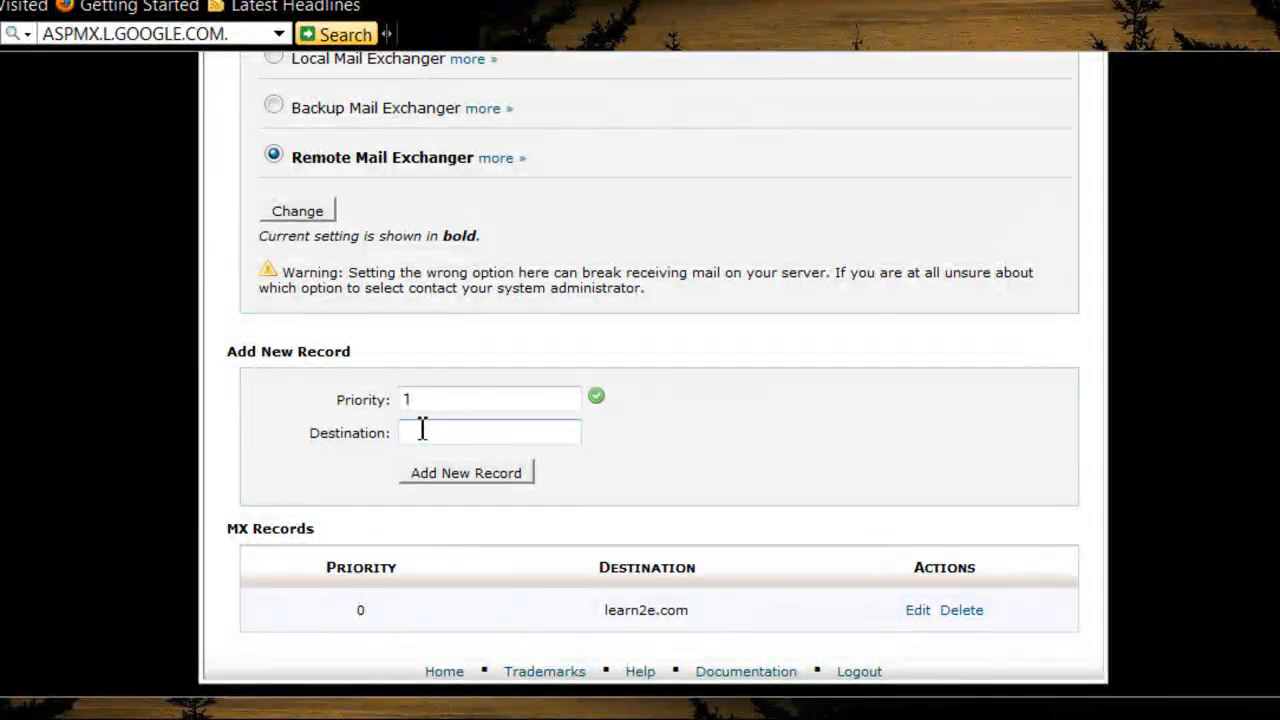
pyautogui.rightClick(422, 430)
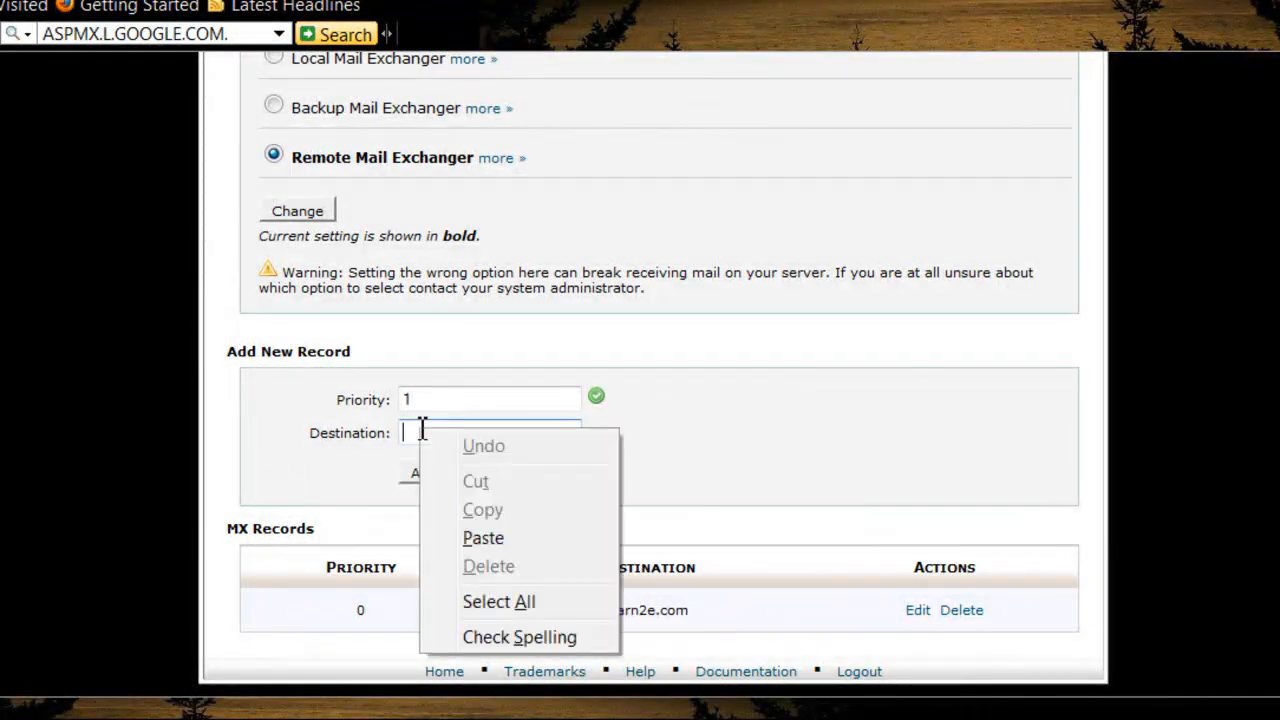
pyautogui.click(470, 539)
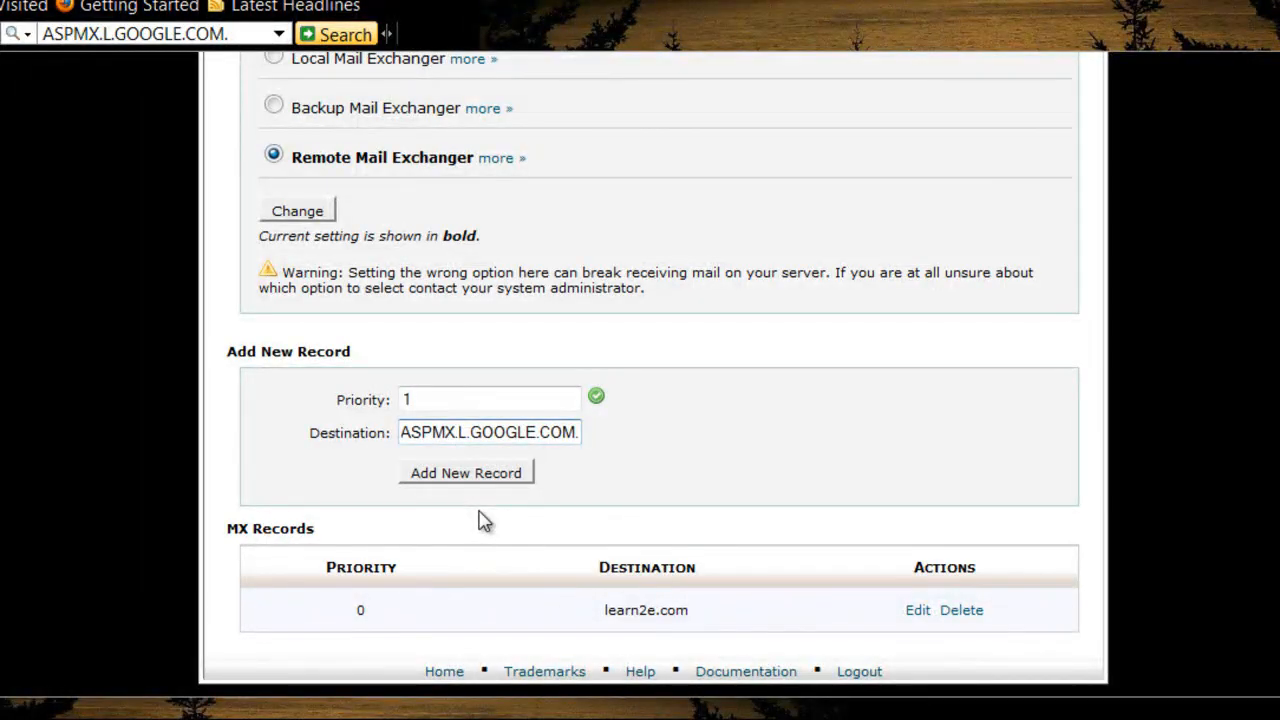
pyautogui.press('BackSpace')
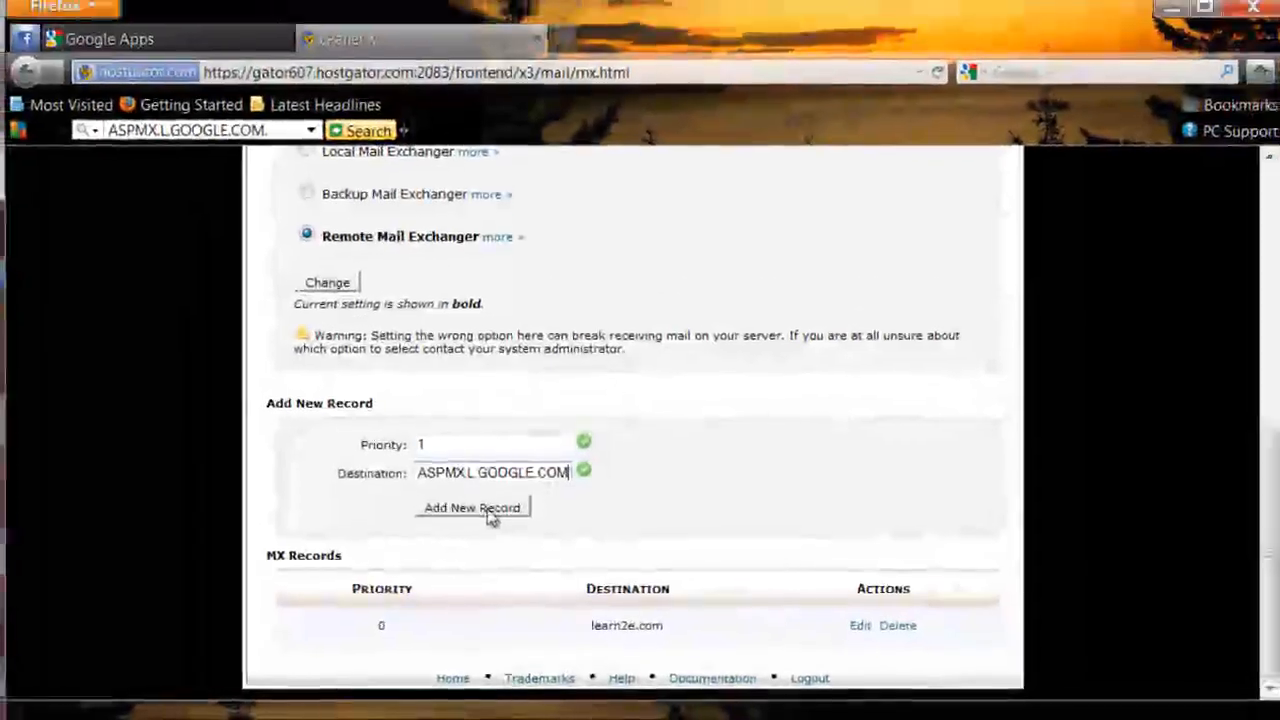
pyautogui.click(487, 474)
pyautogui.scroll(-3, 489, 520)
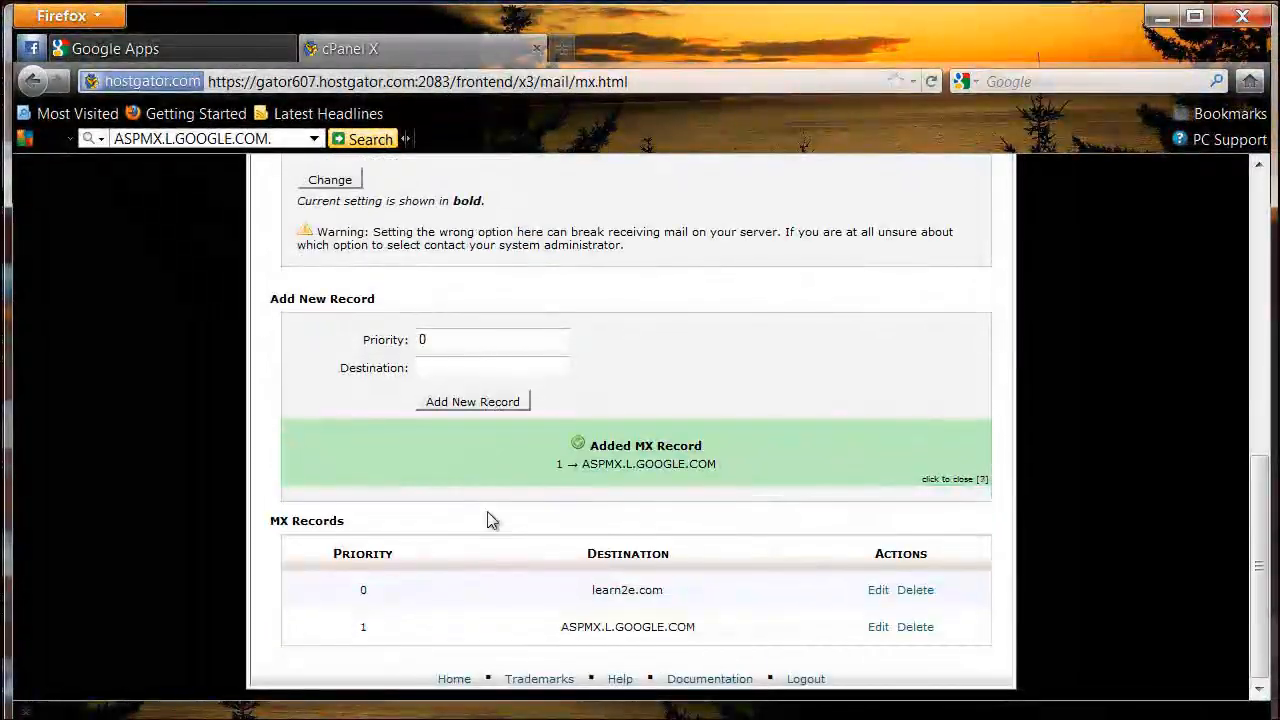
# Step: Copy ALT1.ASPMX.L.GOOGLE.COM from the MX table on the Google setup page
pyautogui.click(195, 51)
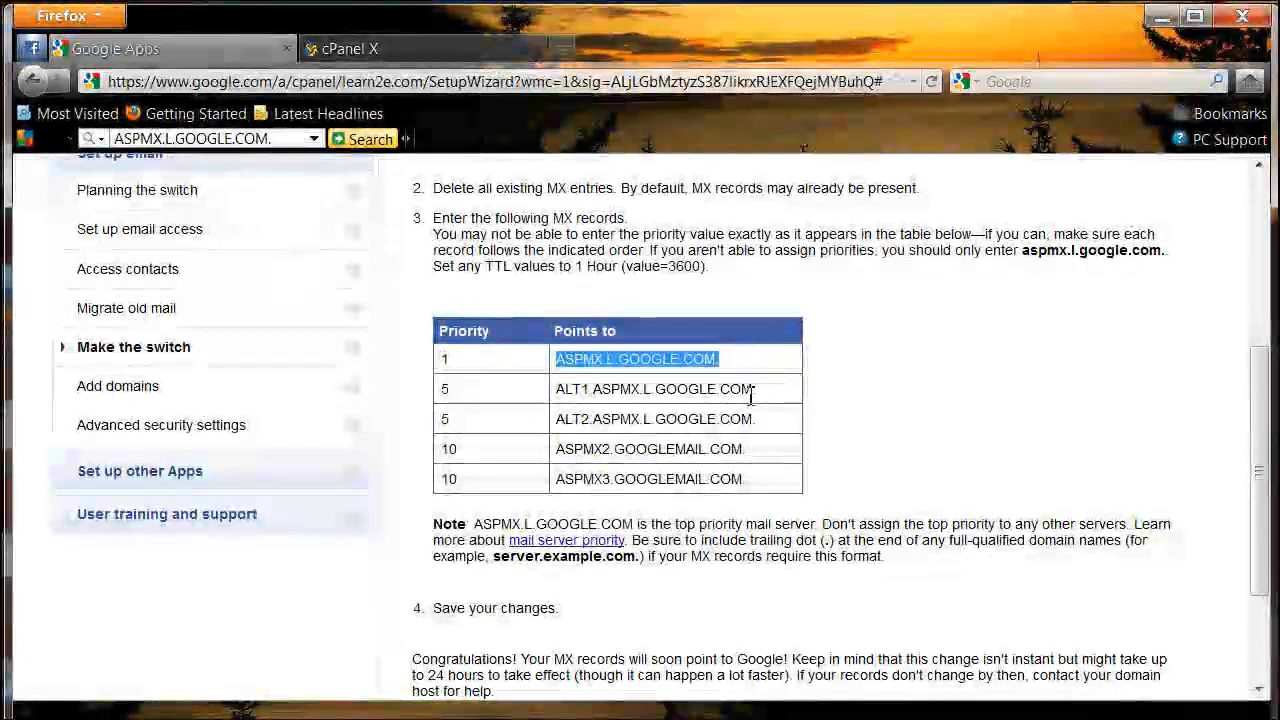
pyautogui.moveTo(757, 392); pyautogui.dragTo(562, 393)
pyautogui.rightClick(594, 395)
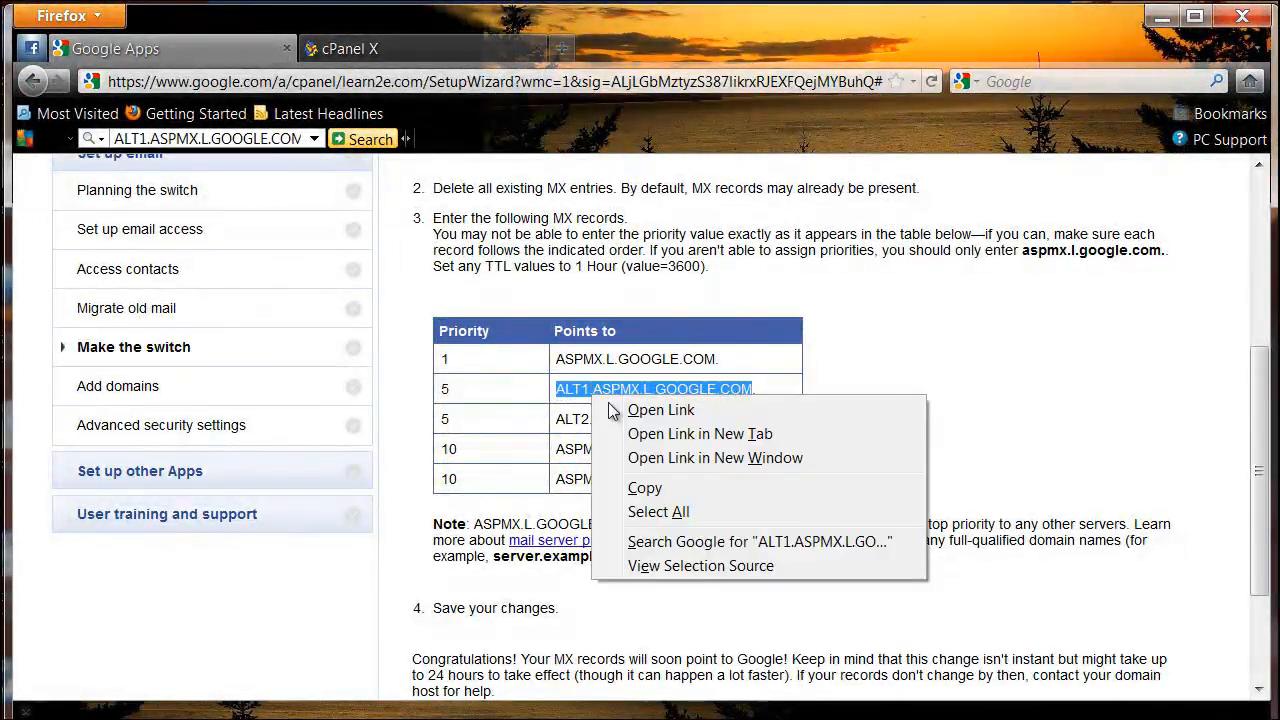
pyautogui.click(645, 487)
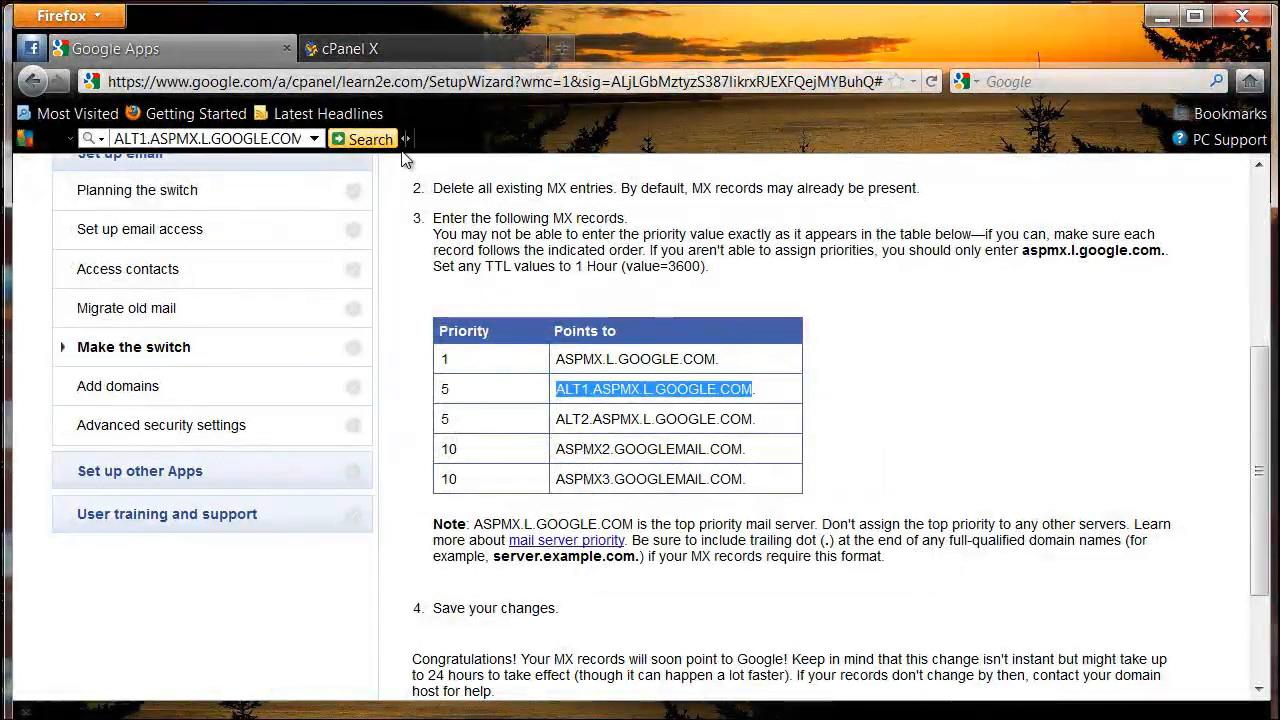
# Step: Add an MX record with priority 5 and the pasted destination ALT1.ASPMX.L.GOOGLE.COM
pyautogui.click(401, 49)
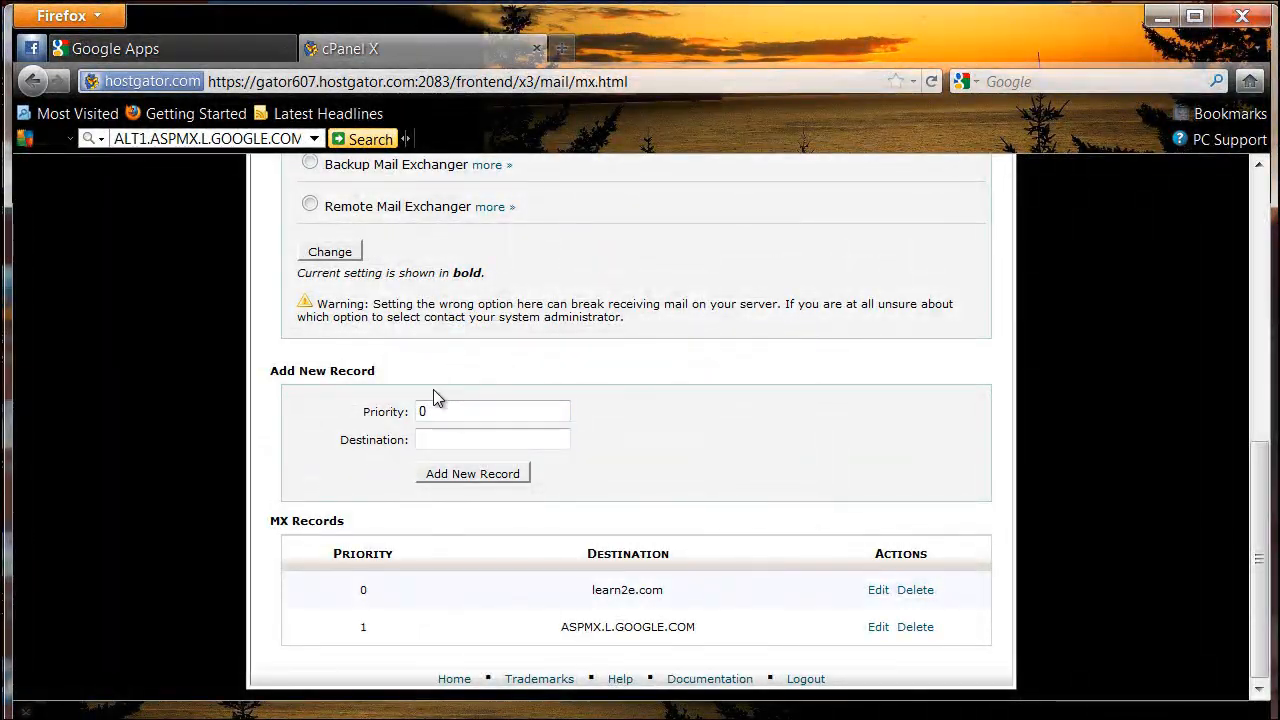
pyautogui.write('5')
pyautogui.rightClick(453, 435)
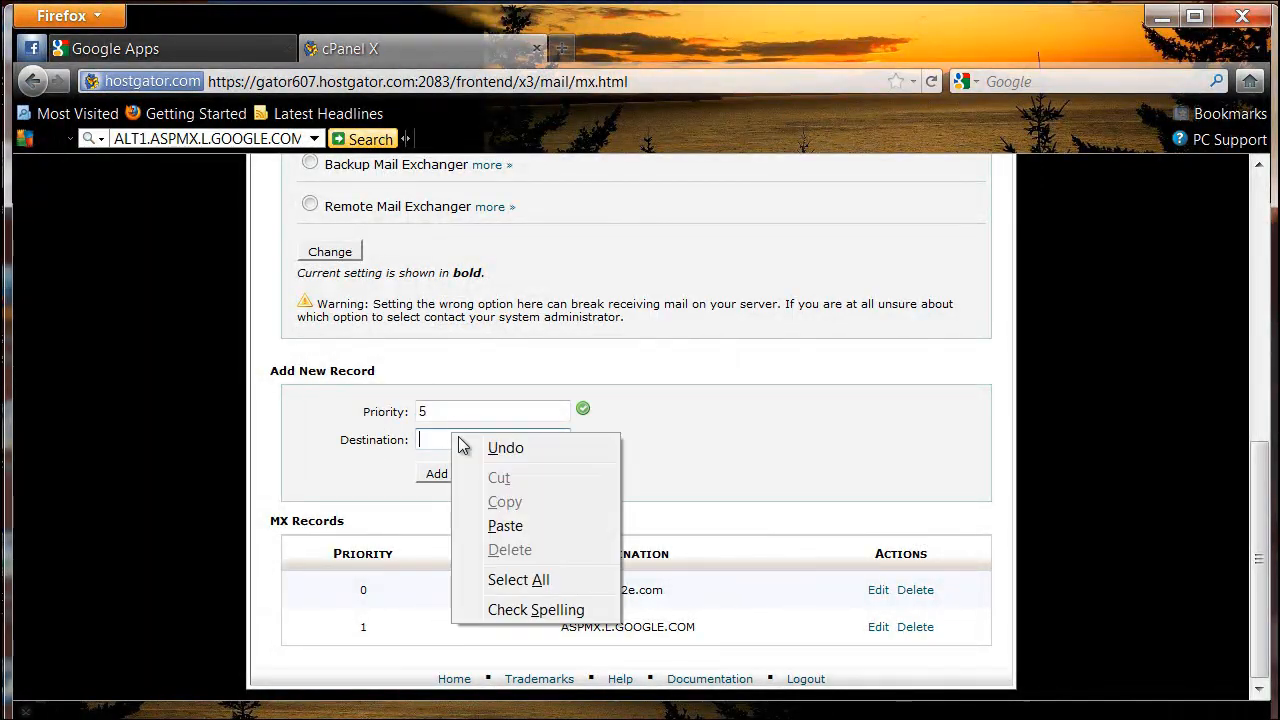
pyautogui.click(495, 527)
# Step: Copy ALT2.ASPMX.L.GOOGLE.COM from the MX table on the Google setup page
pyautogui.hotkey('ctrl', 'Tab')
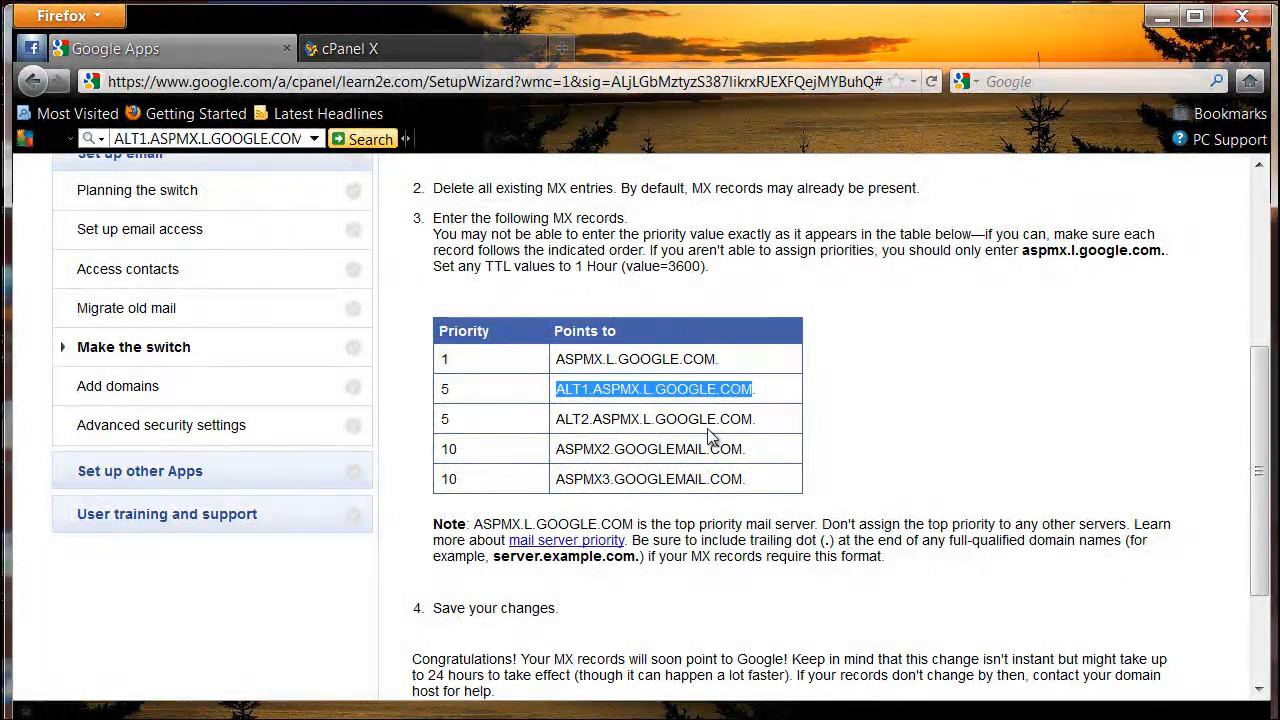
pyautogui.moveTo(754, 424); pyautogui.dragTo(556, 420)
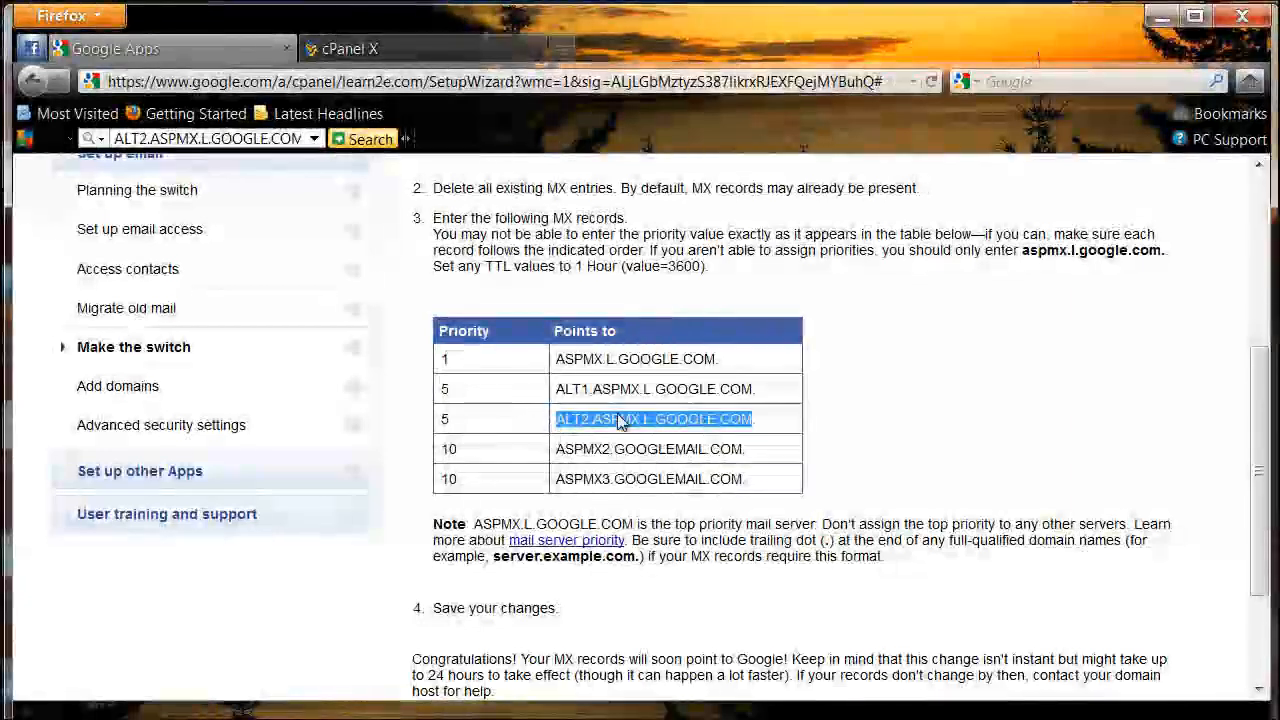
pyautogui.rightClick(640, 425)
pyautogui.click(690, 510)
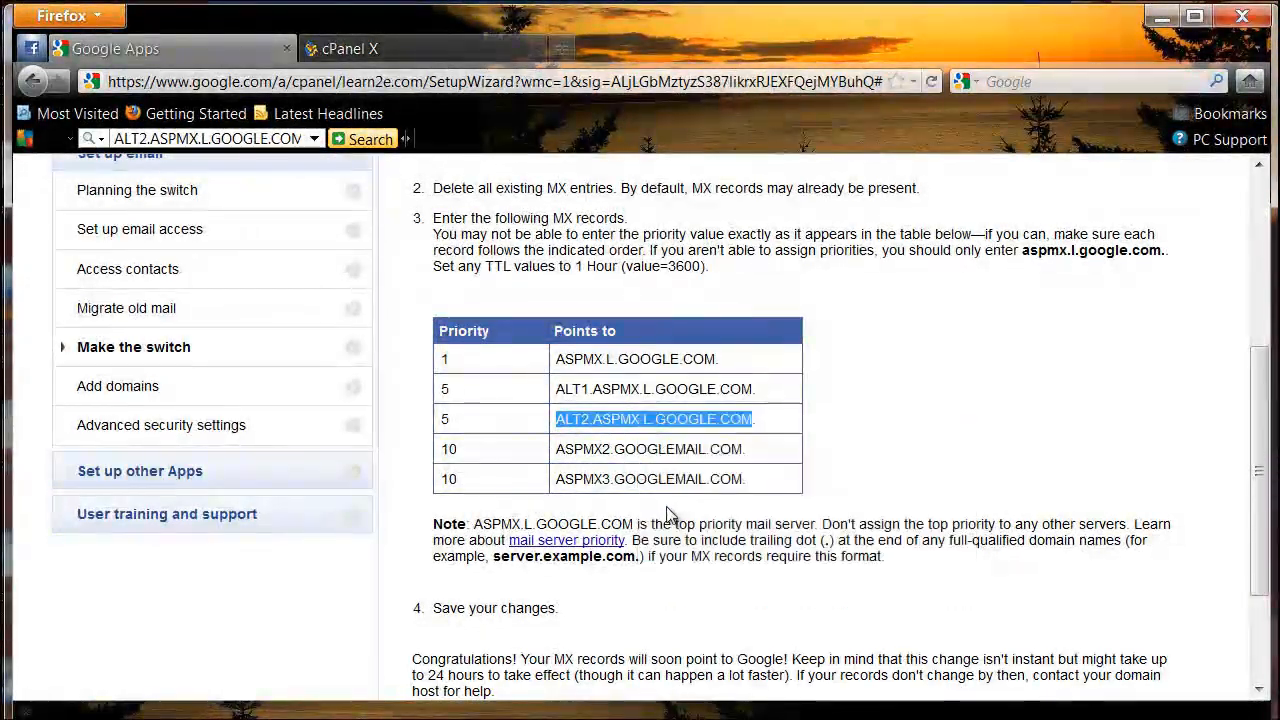
# Step: Add an MX record with priority 5 and destination ALT2.ASPMX.L.GOOGLE.COM, removing the stray leading character from the pasted text
pyautogui.click(345, 50)
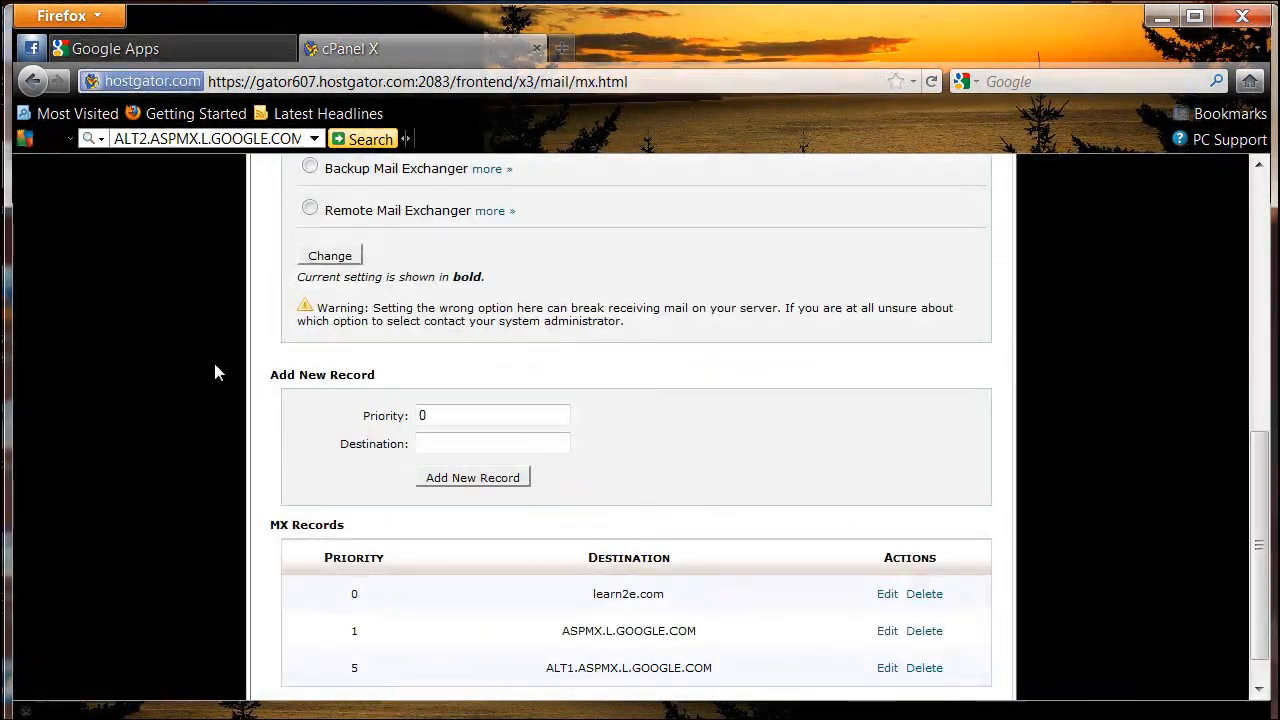
pyautogui.moveTo(443, 409); pyautogui.dragTo(408, 413)
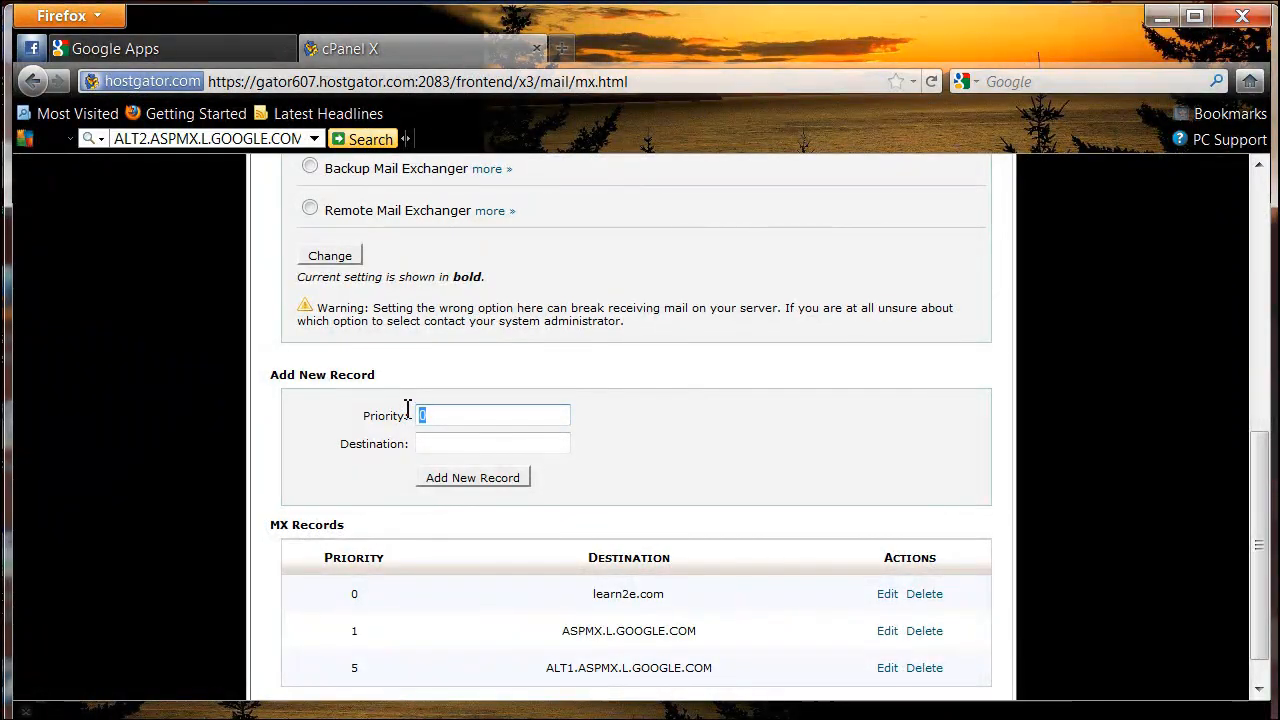
pyautogui.write('5')
pyautogui.rightClick(432, 442)
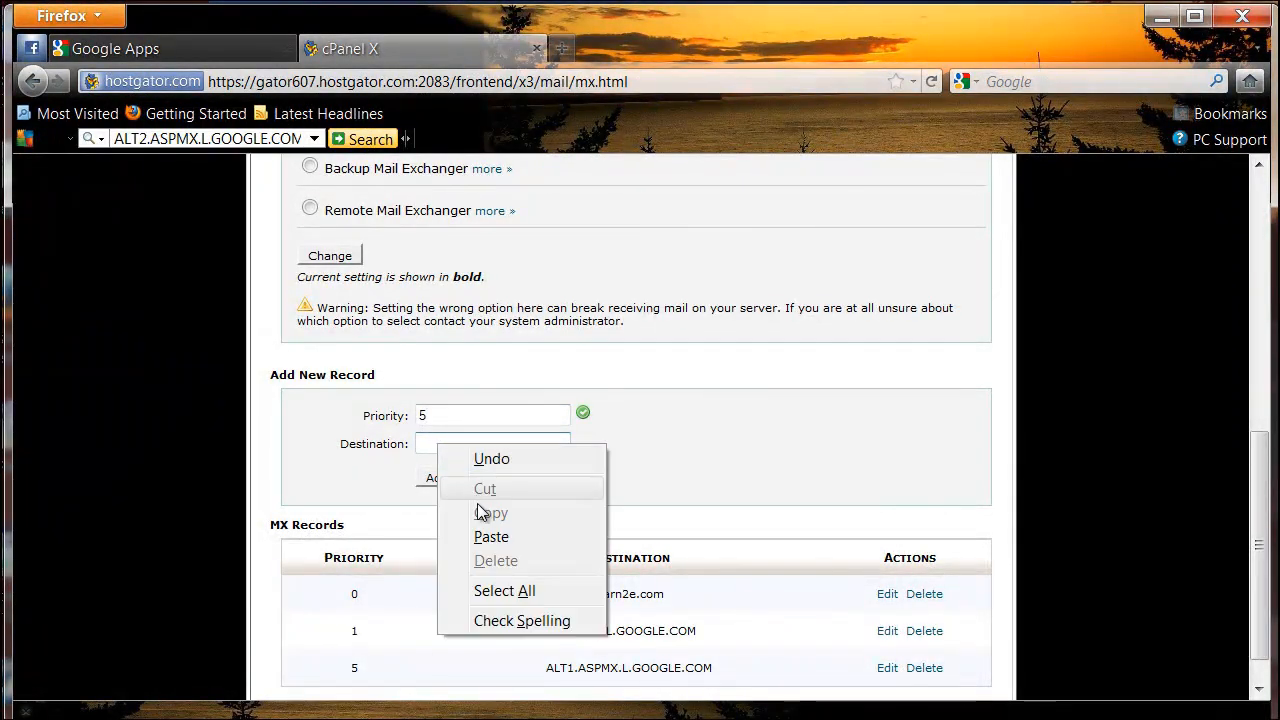
pyautogui.click(470, 536)
pyautogui.click(458, 486)
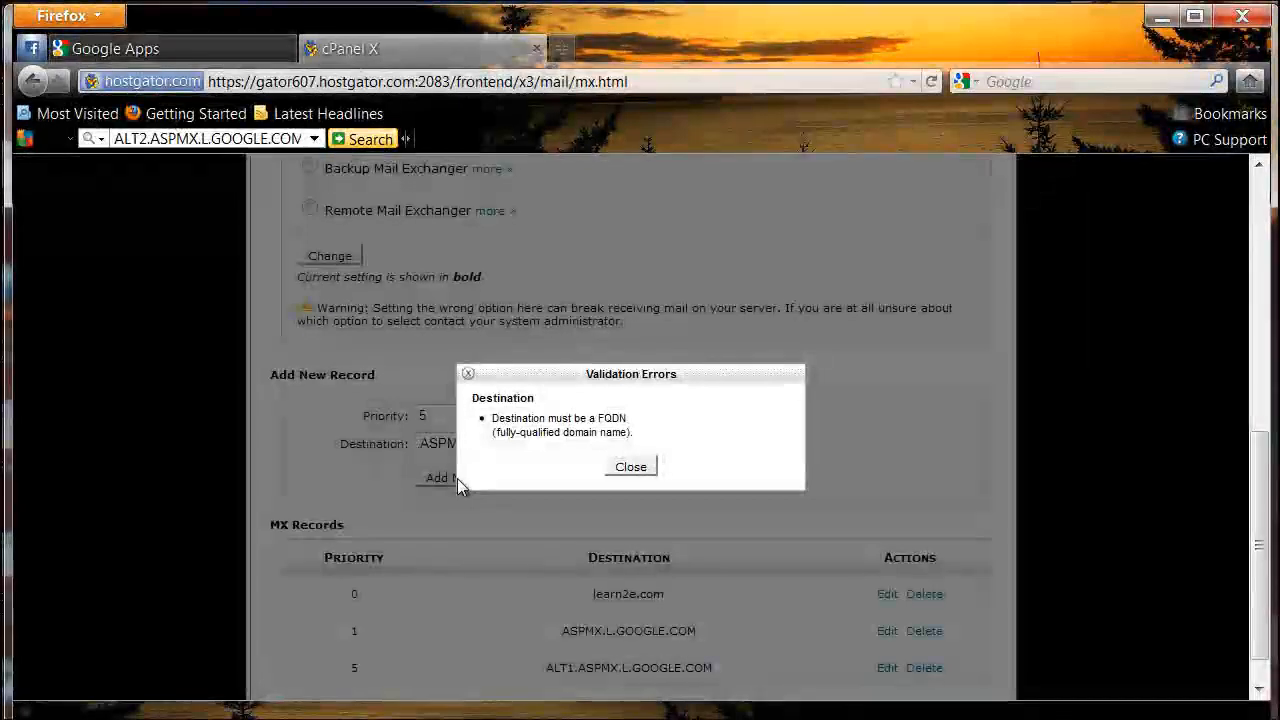
pyautogui.click(630, 467)
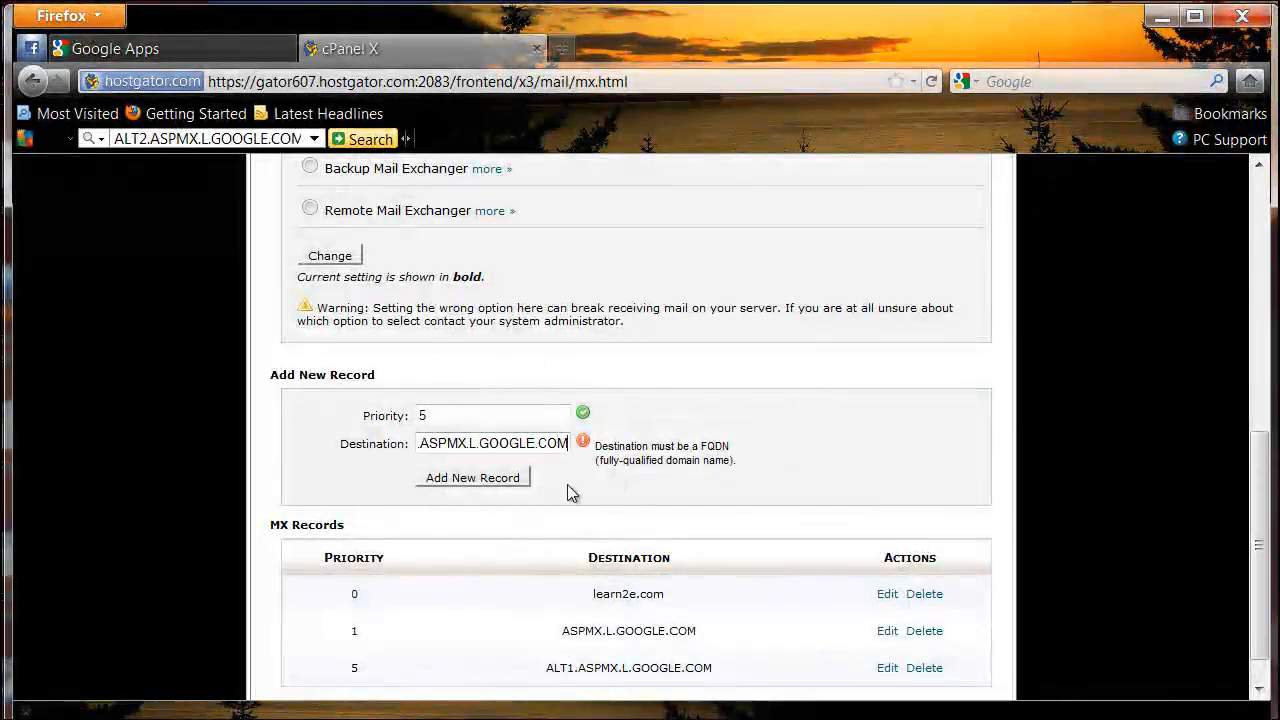
pyautogui.press('Left')
pyautogui.press('Left')
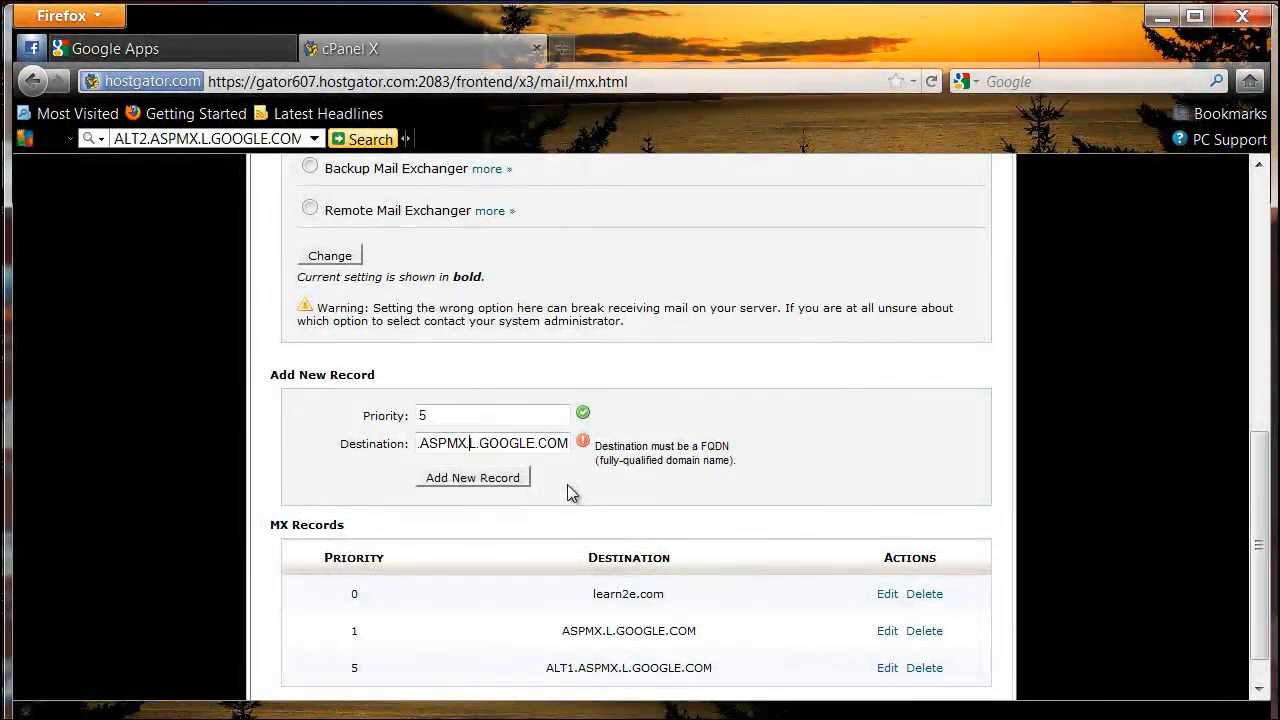
pyautogui.press('Home')
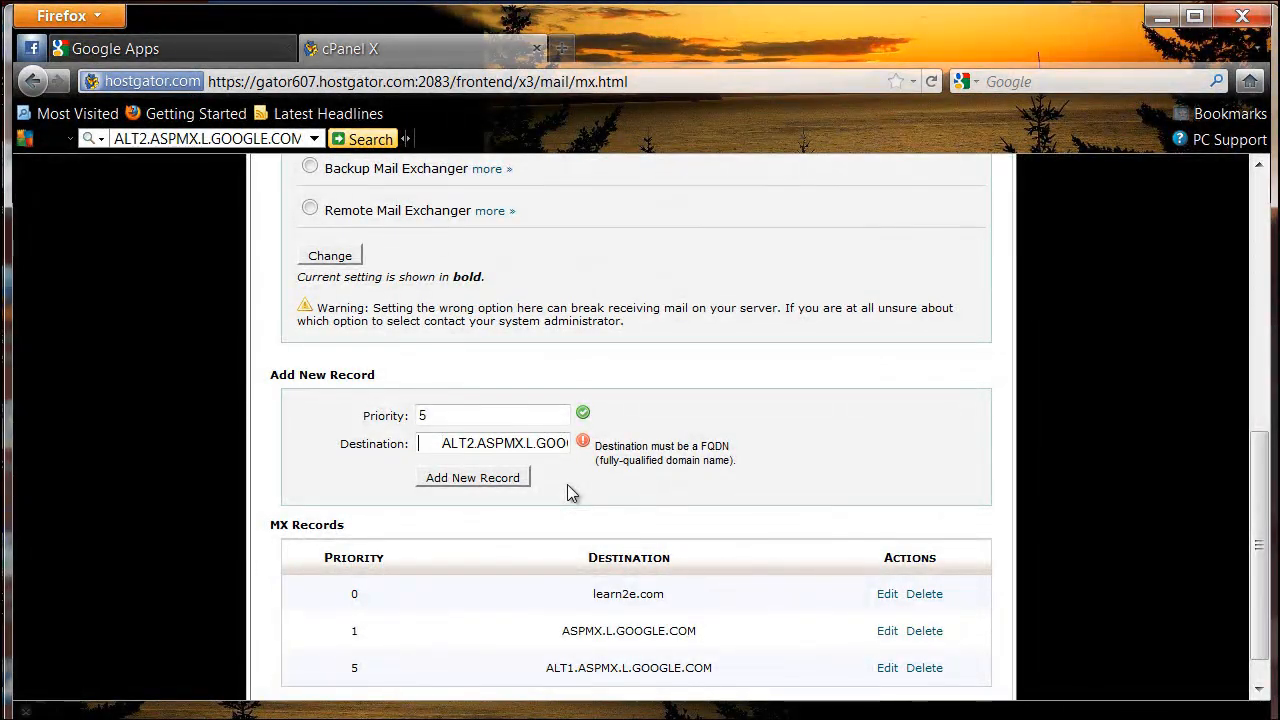
pyautogui.press('Delete')
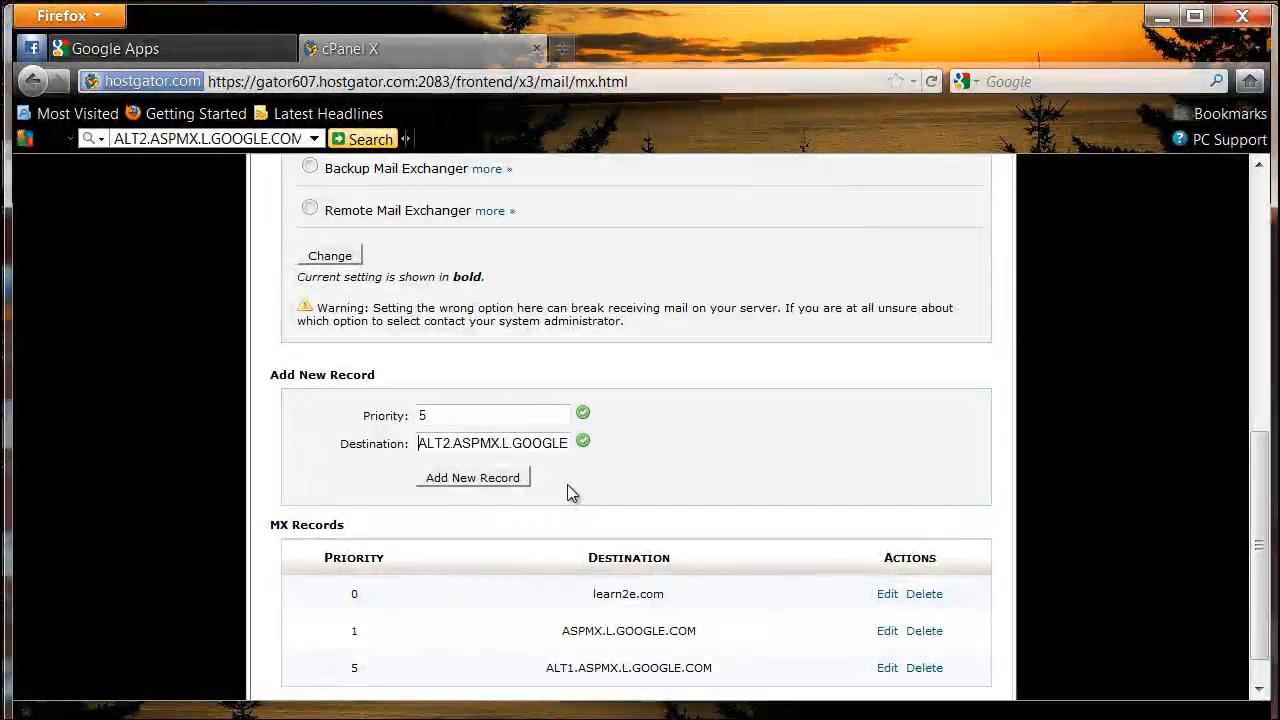
pyautogui.click(484, 479)
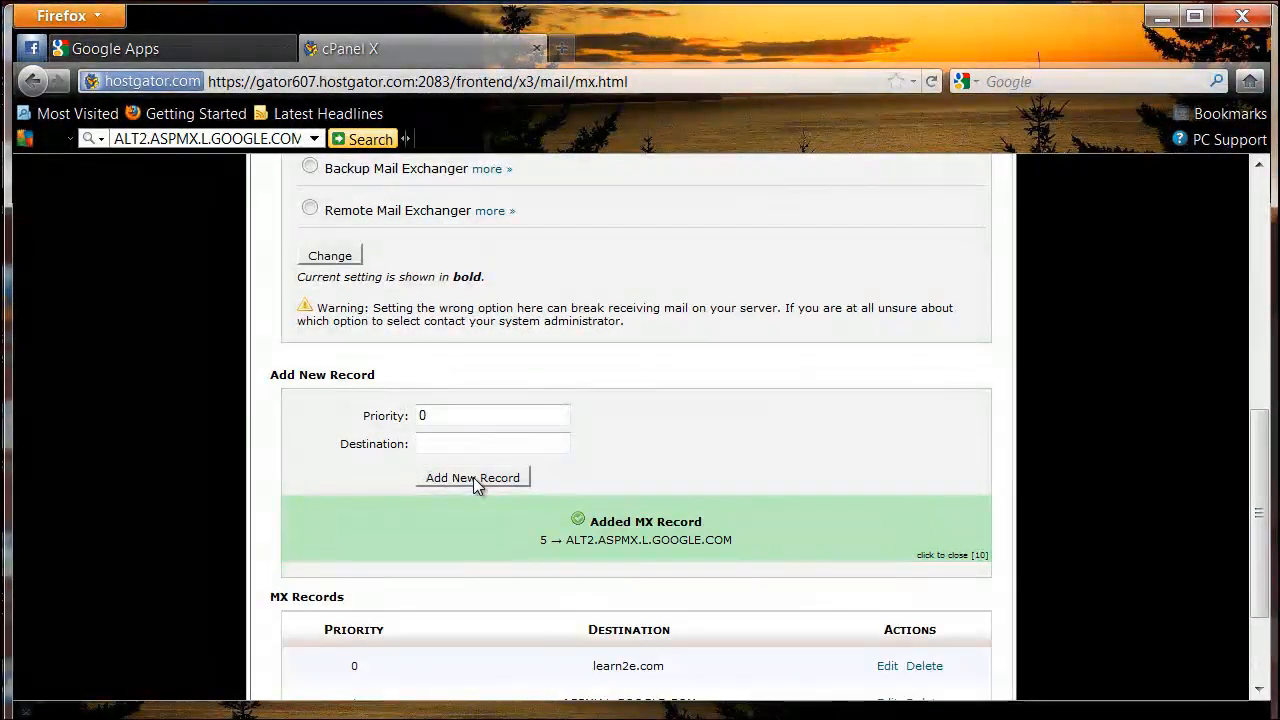
# Step: Copy ASPMX2.GOOGLEMAIL.COM from the MX table on the Google setup page
pyautogui.click(200, 52)
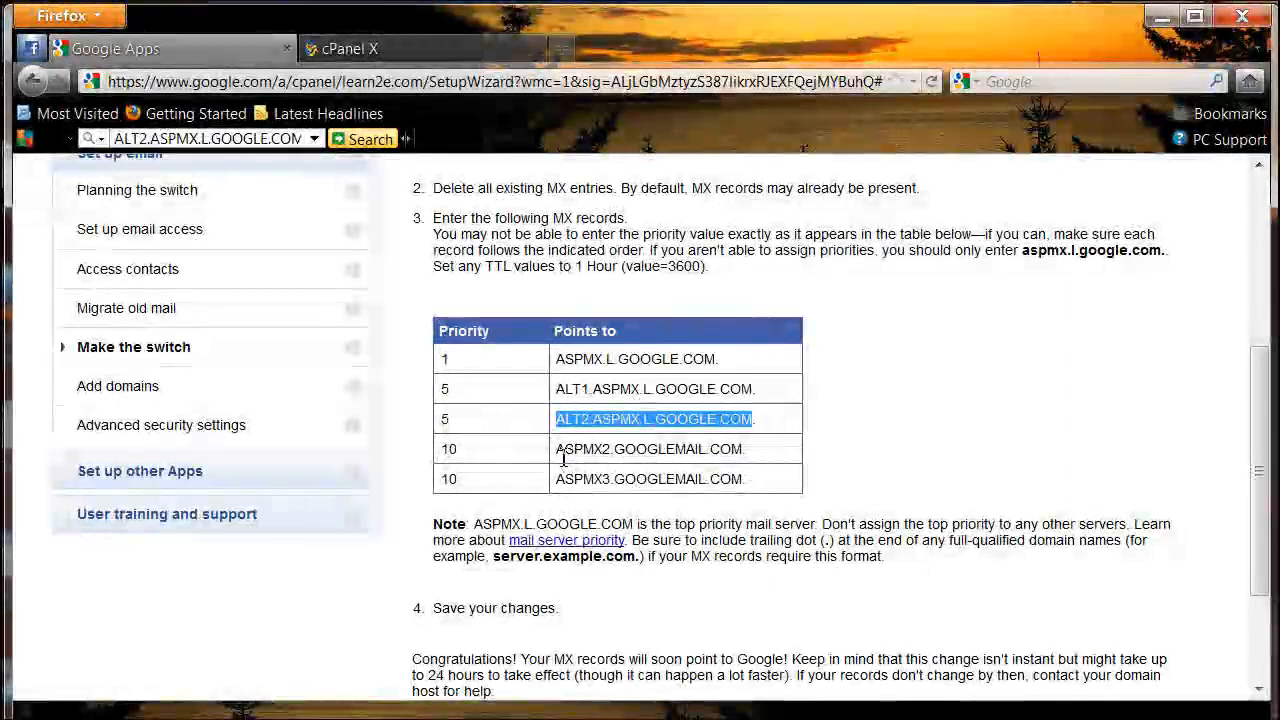
pyautogui.moveTo(557, 448); pyautogui.dragTo(739, 446)
pyautogui.hotkey('ctrl', 'c')
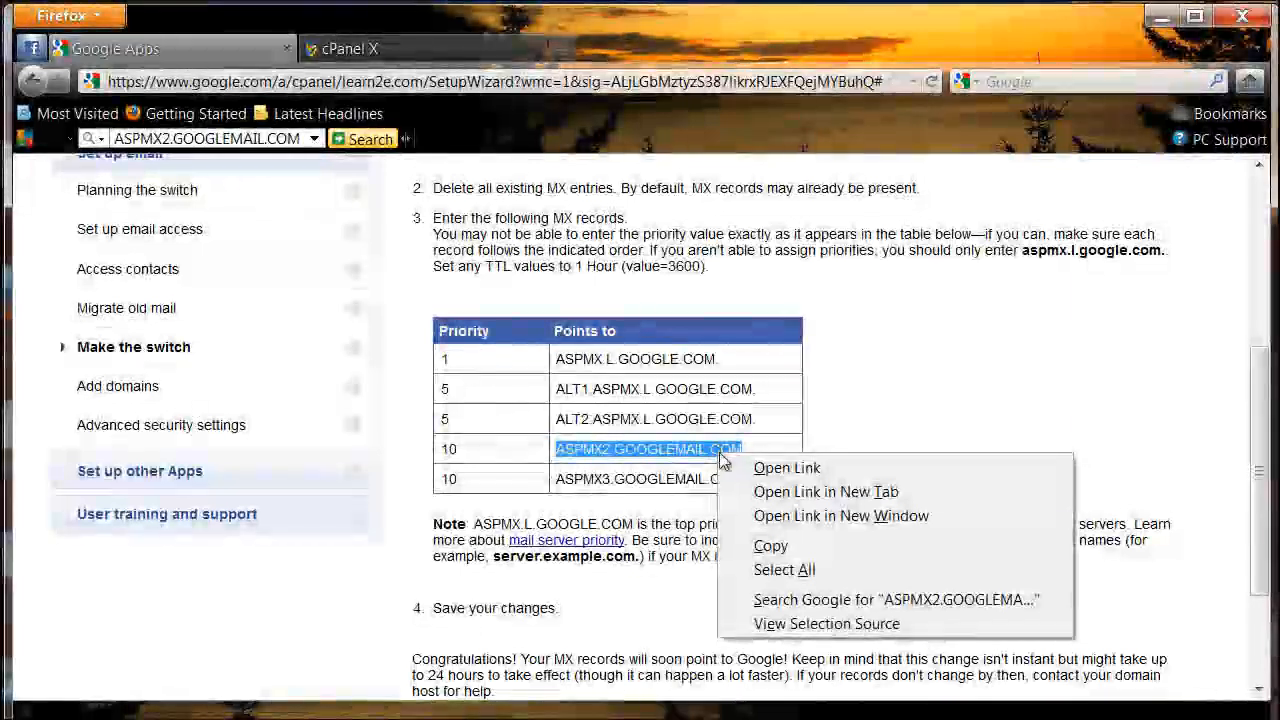
pyautogui.click(770, 546)
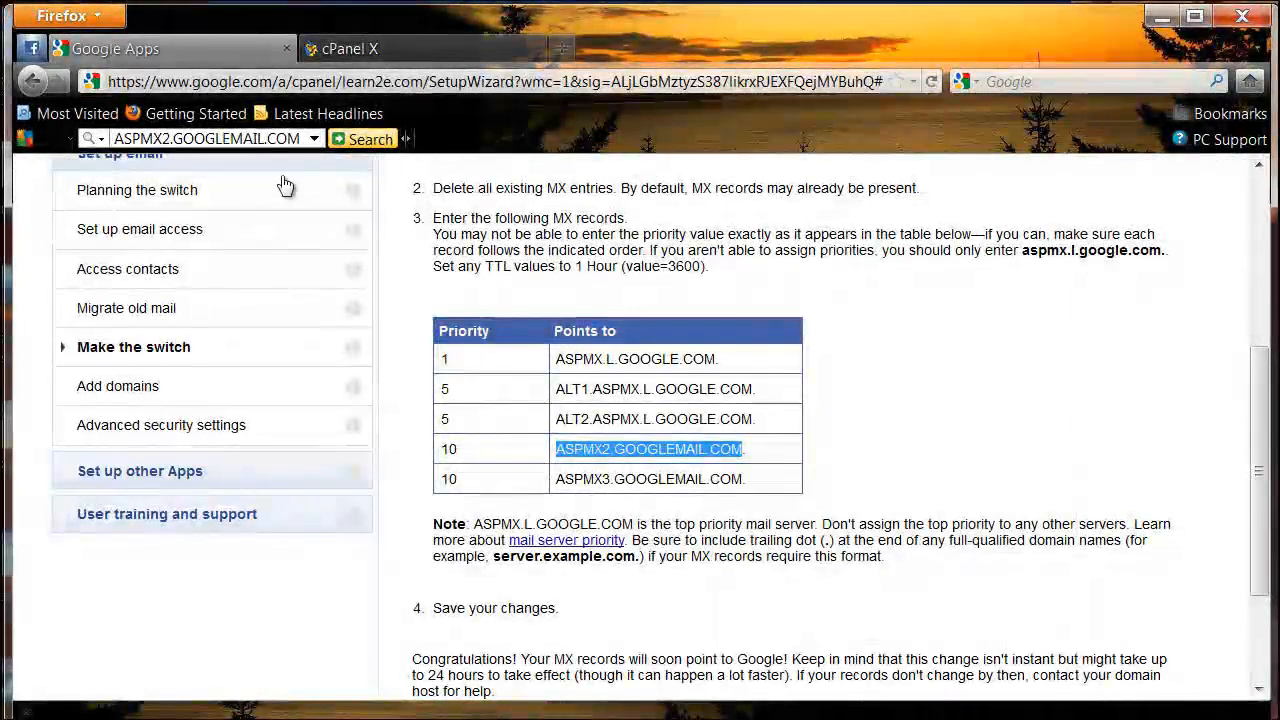
# Step: Add an MX record with priority 10 and the pasted destination ASPMX2.GOOGLEMAIL.COM
pyautogui.click(342, 54)
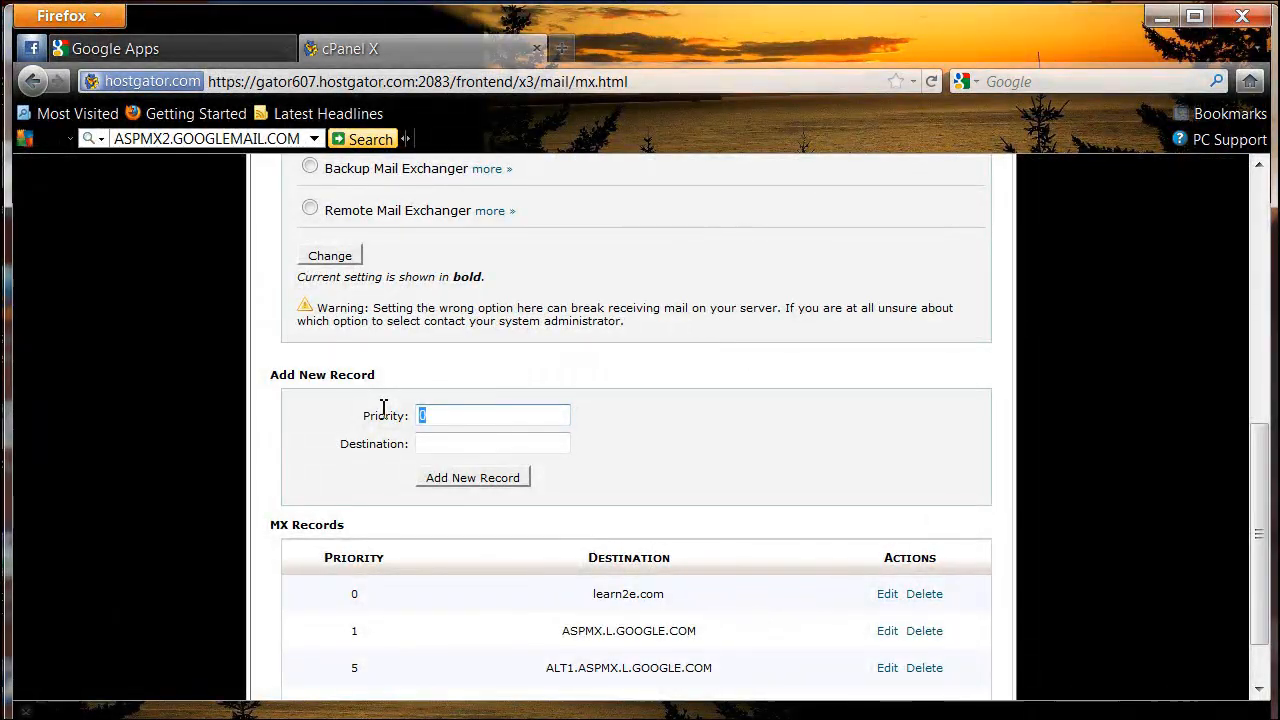
pyautogui.write('1')
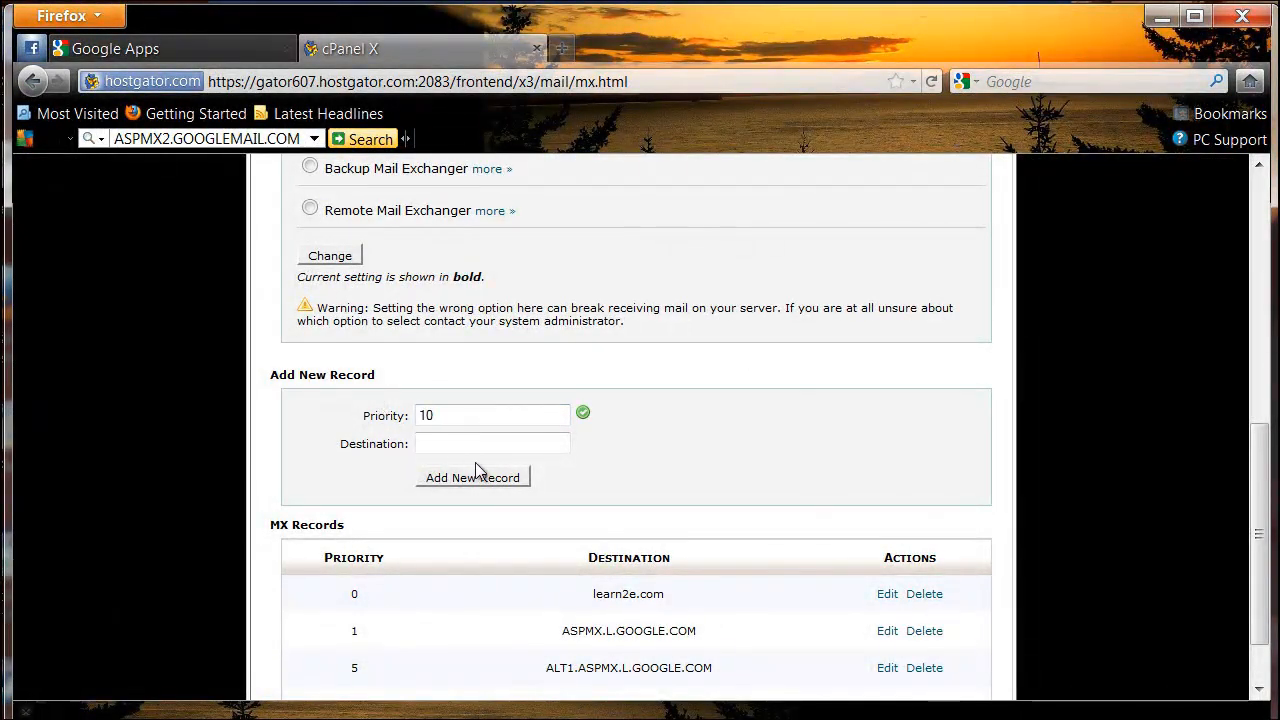
pyautogui.rightClick(480, 441)
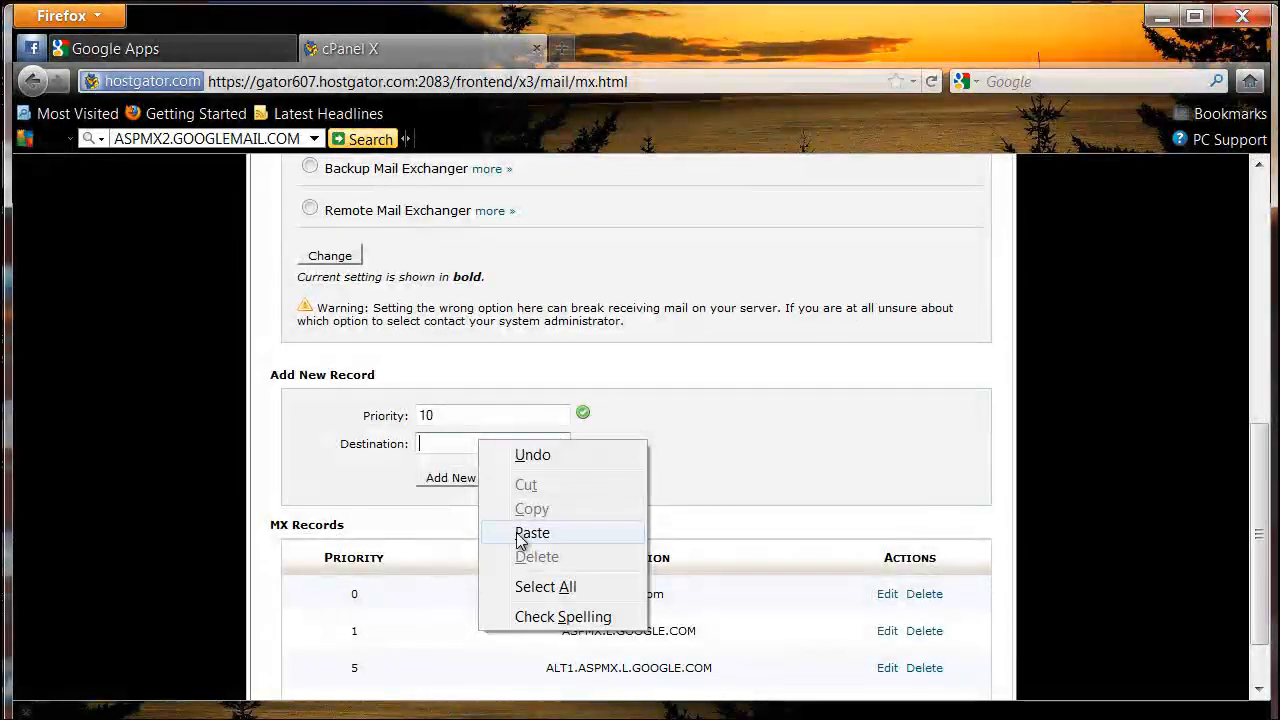
pyautogui.click(523, 532)
pyautogui.click(470, 478)
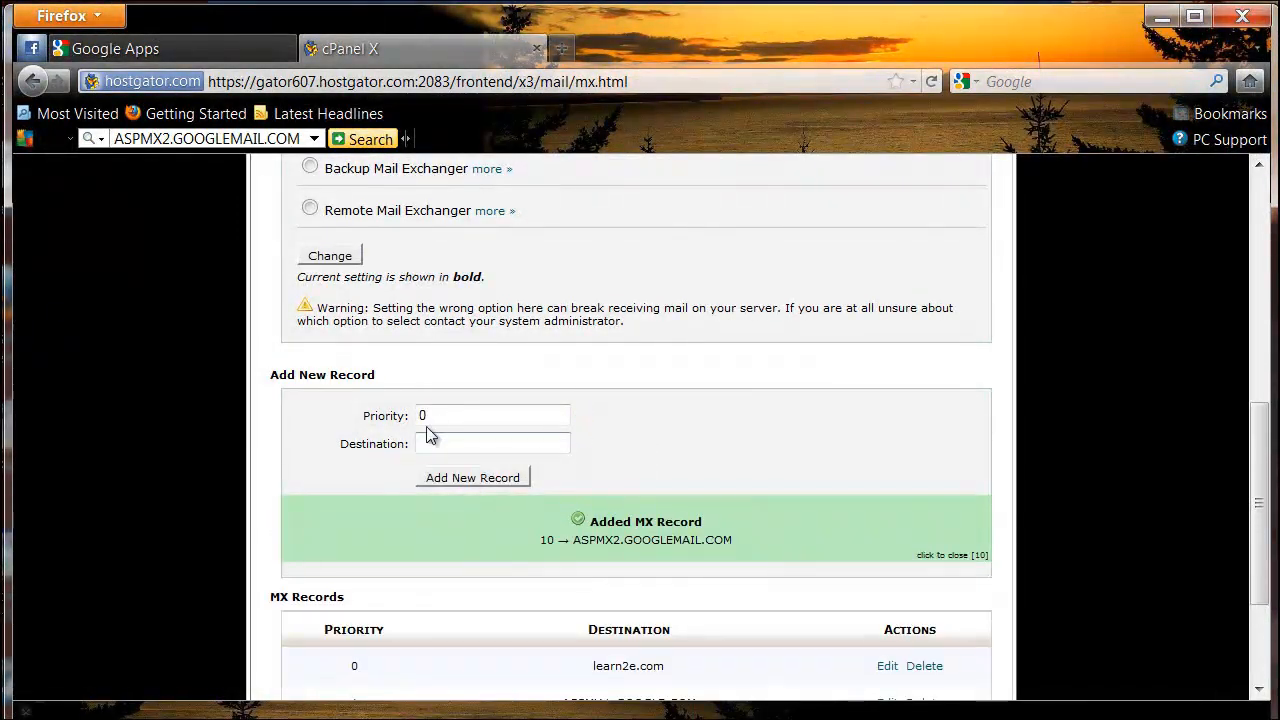
# Step: Copy ASPMX3.GOOGLEMAIL.COM from the MX table on the Google setup page
pyautogui.click(233, 60)
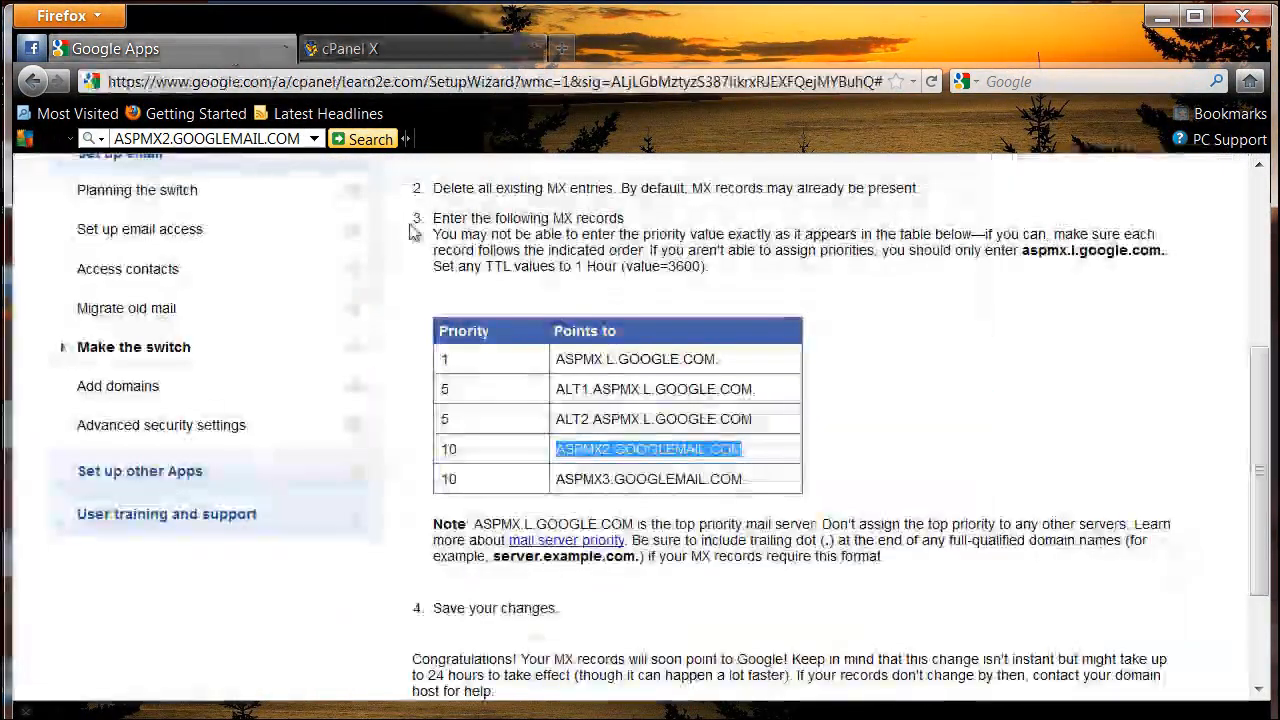
pyautogui.tripleClick(608, 479)
pyautogui.rightClick(706, 484)
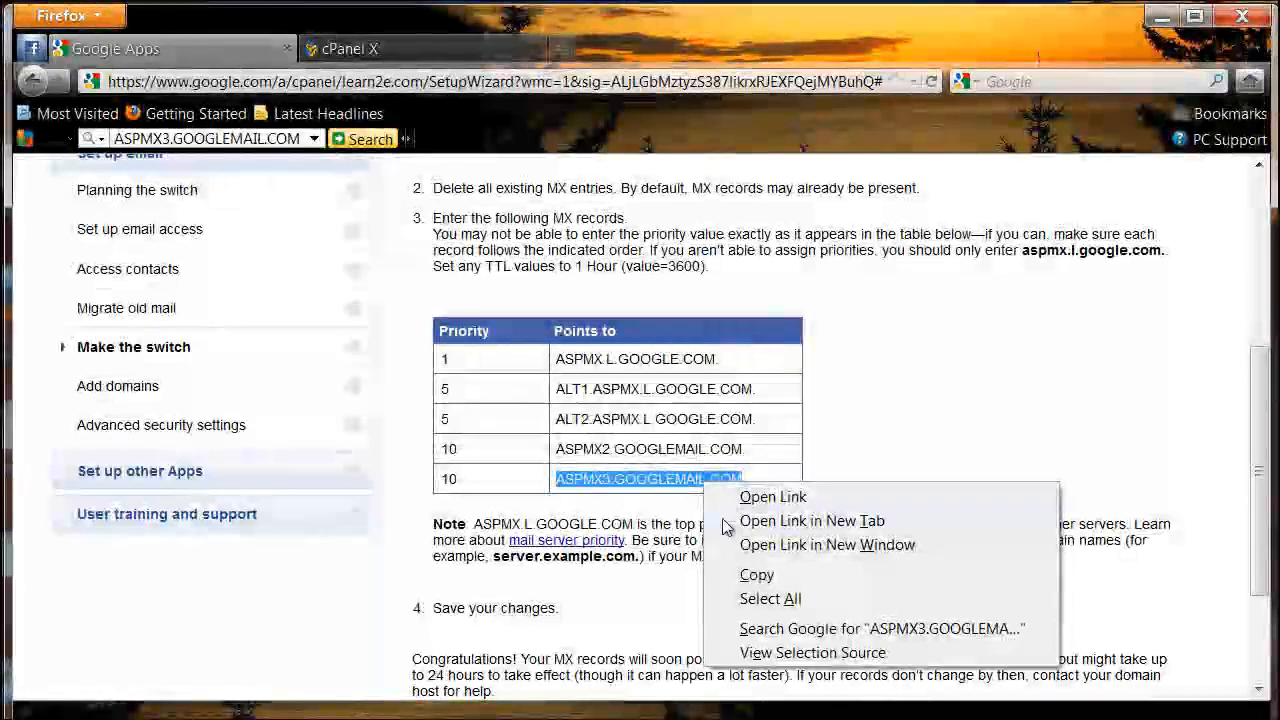
pyautogui.click(752, 576)
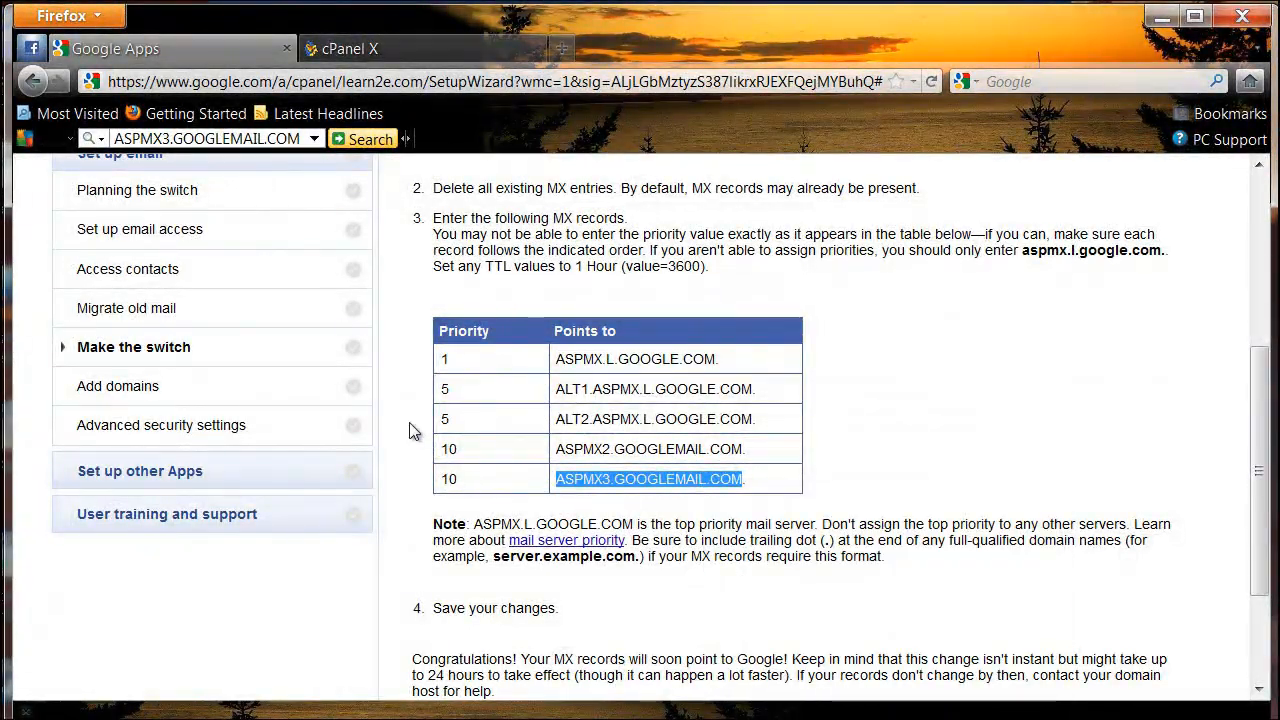
# Step: Add an MX record with priority 10 and the pasted destination ASPMX3.GOOGLEMAIL.COM
pyautogui.click(364, 58)
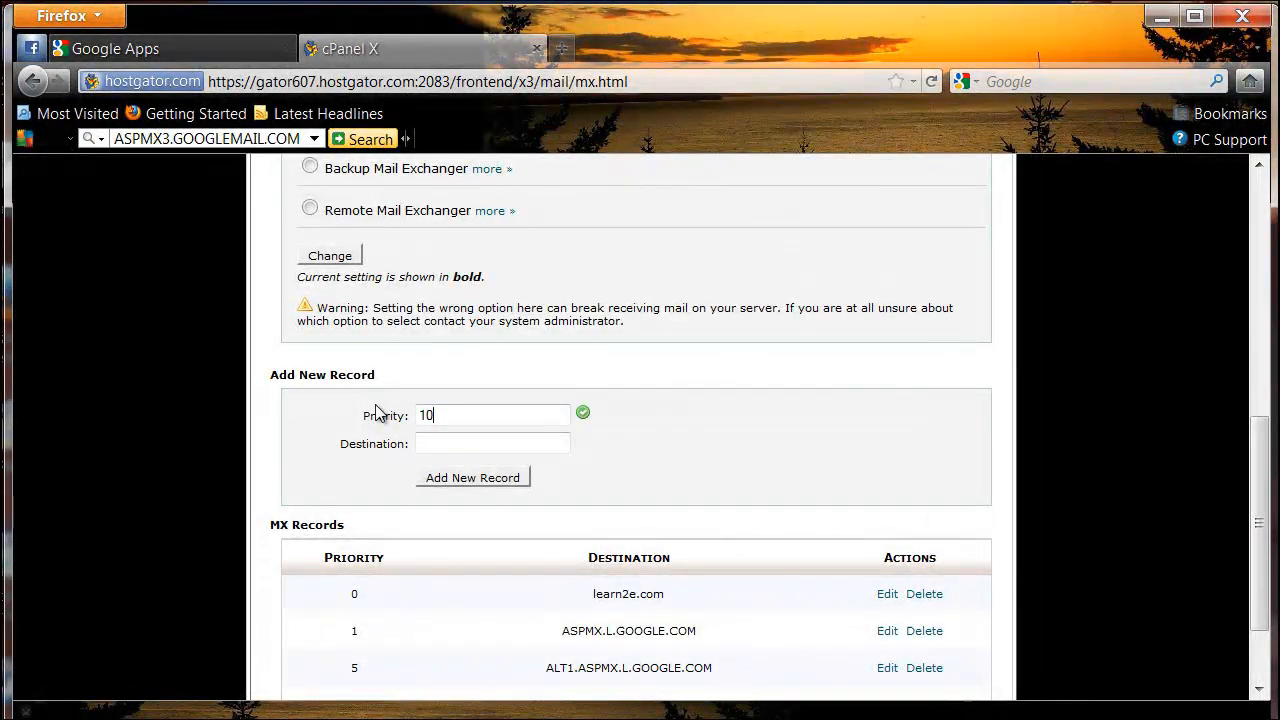
pyautogui.rightClick(436, 445)
pyautogui.click(478, 537)
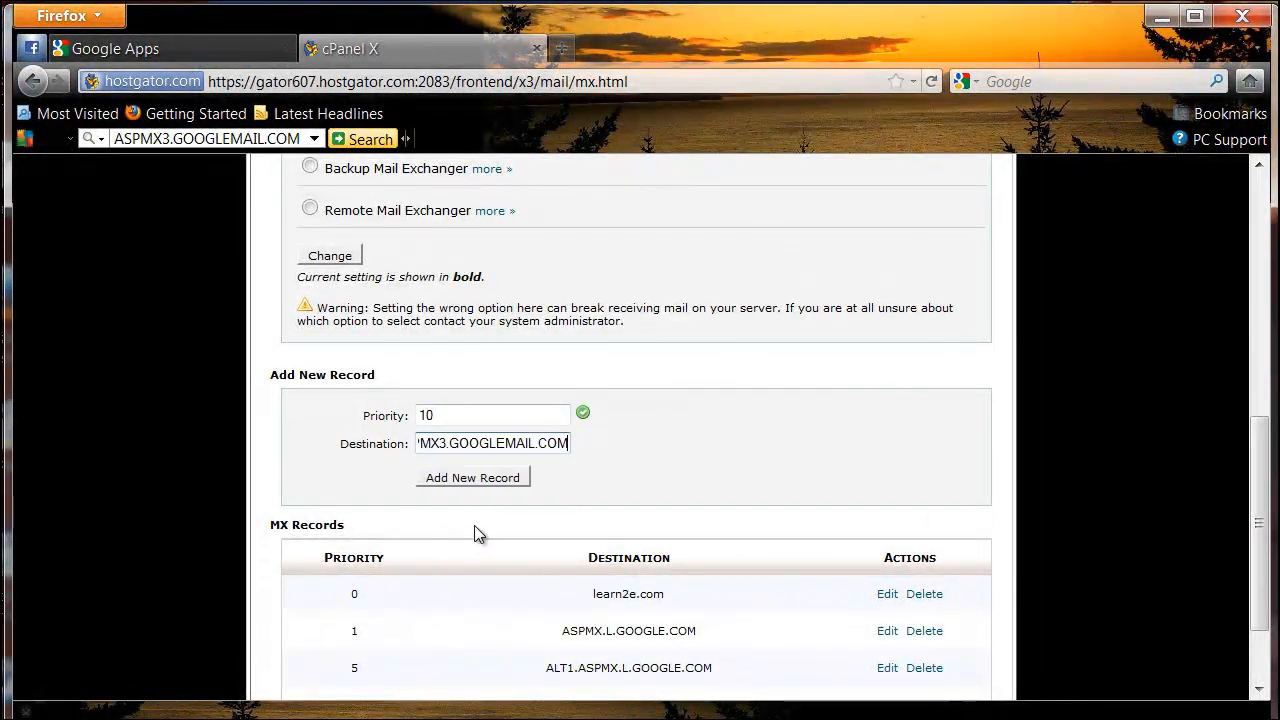
pyautogui.click(462, 480)
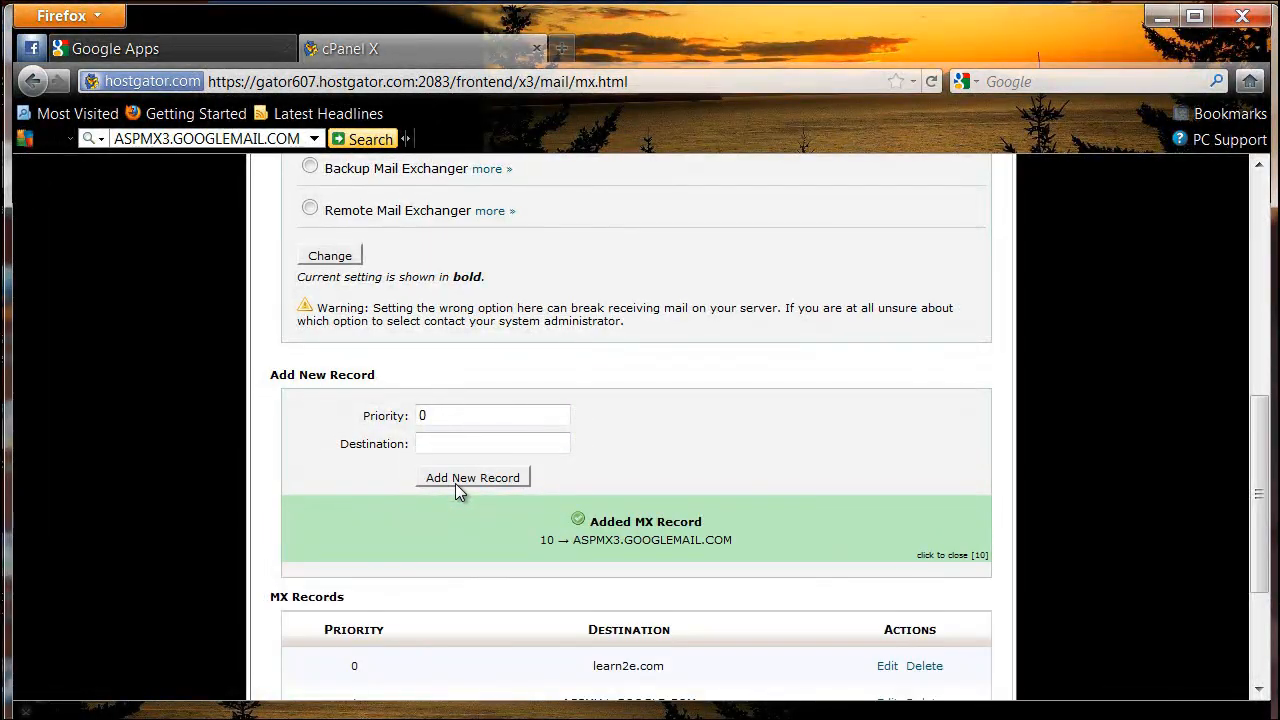
# Step: Delete the old priority 0 MX record pointing to learn2e.com
pyautogui.scroll(-2, 455, 483)
pyautogui.scroll(-2, 455, 491)
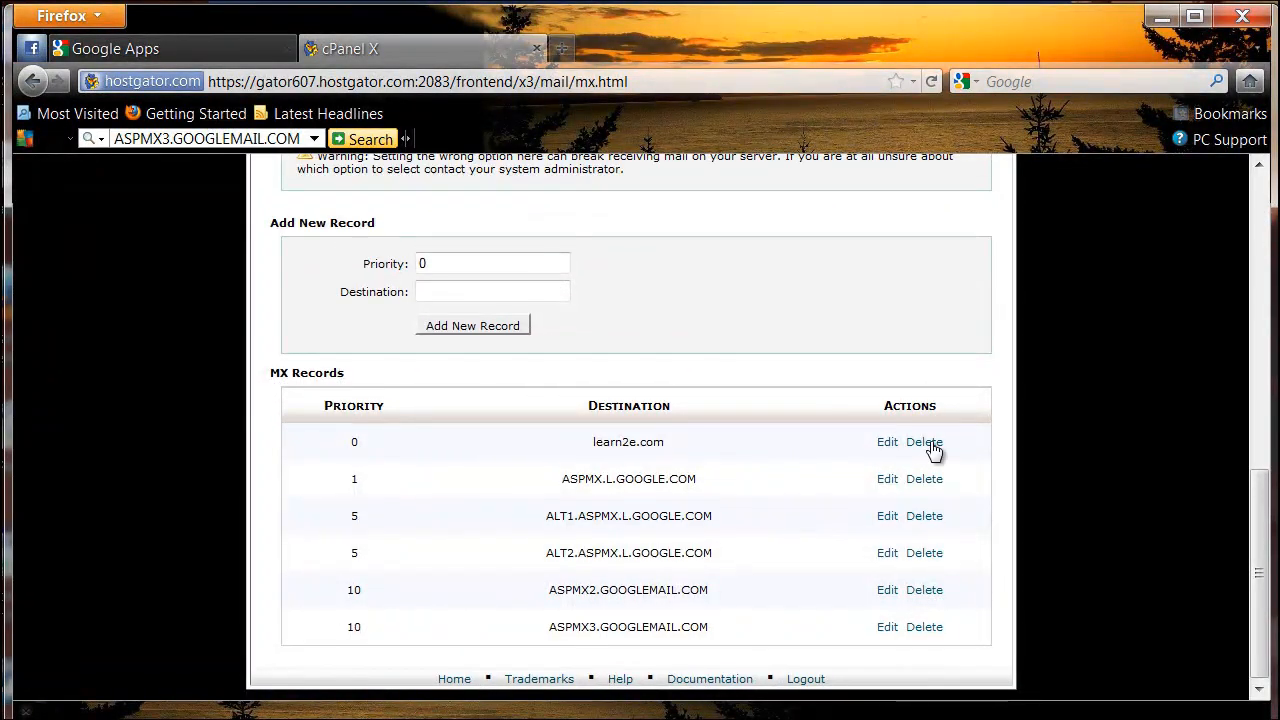
pyautogui.click(928, 444)
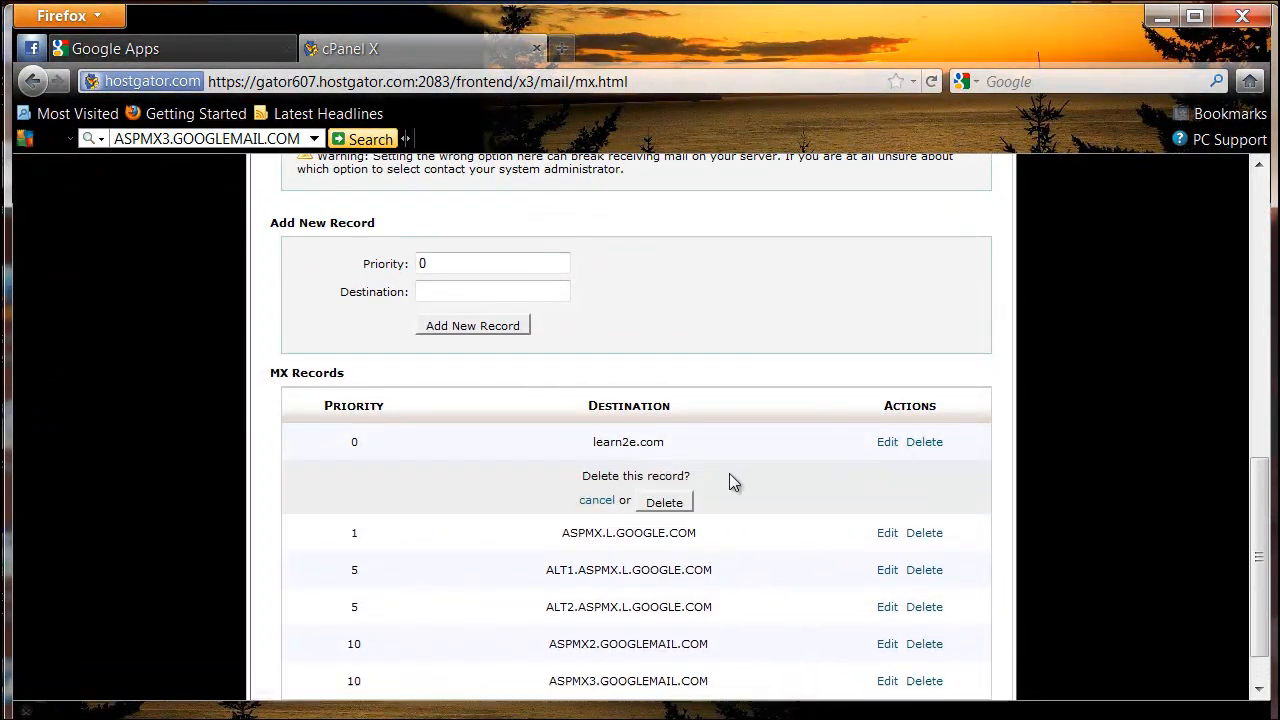
pyautogui.click(656, 505)
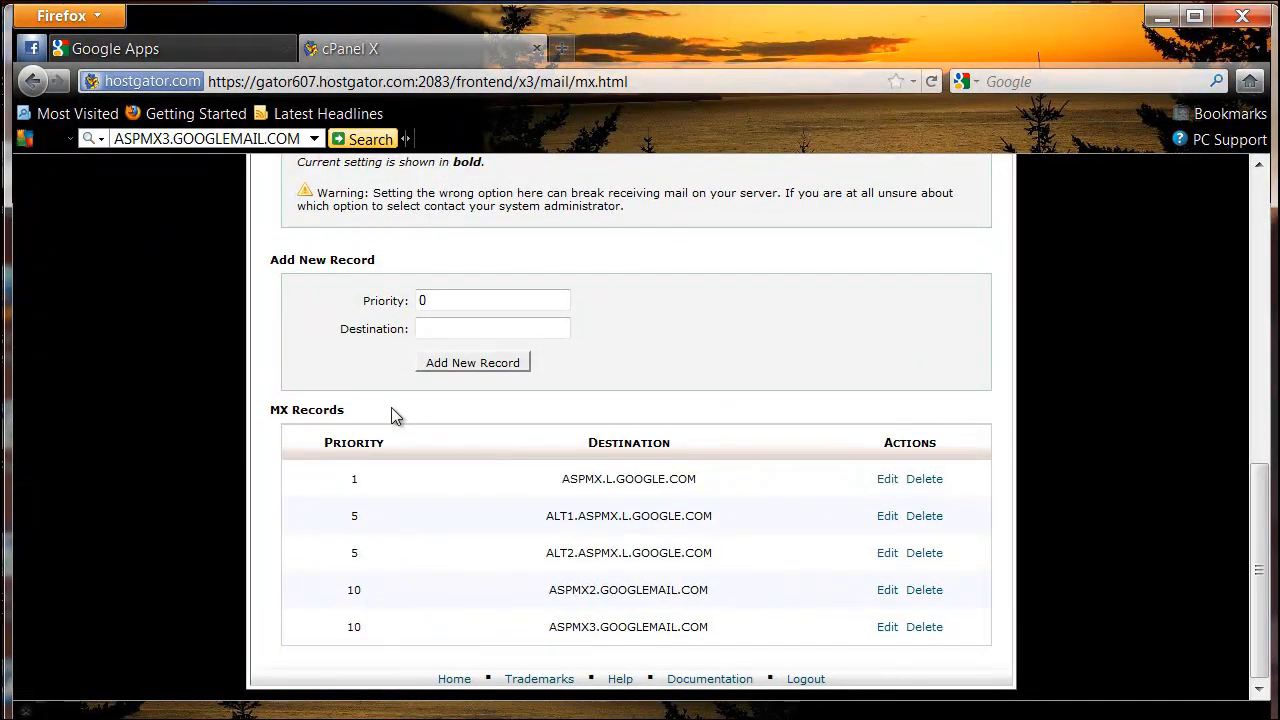
# Step: Run the MX Record Lookup for learn2e.com from the Google setup page and review the reported MX records
pyautogui.scroll(8, 391, 407)
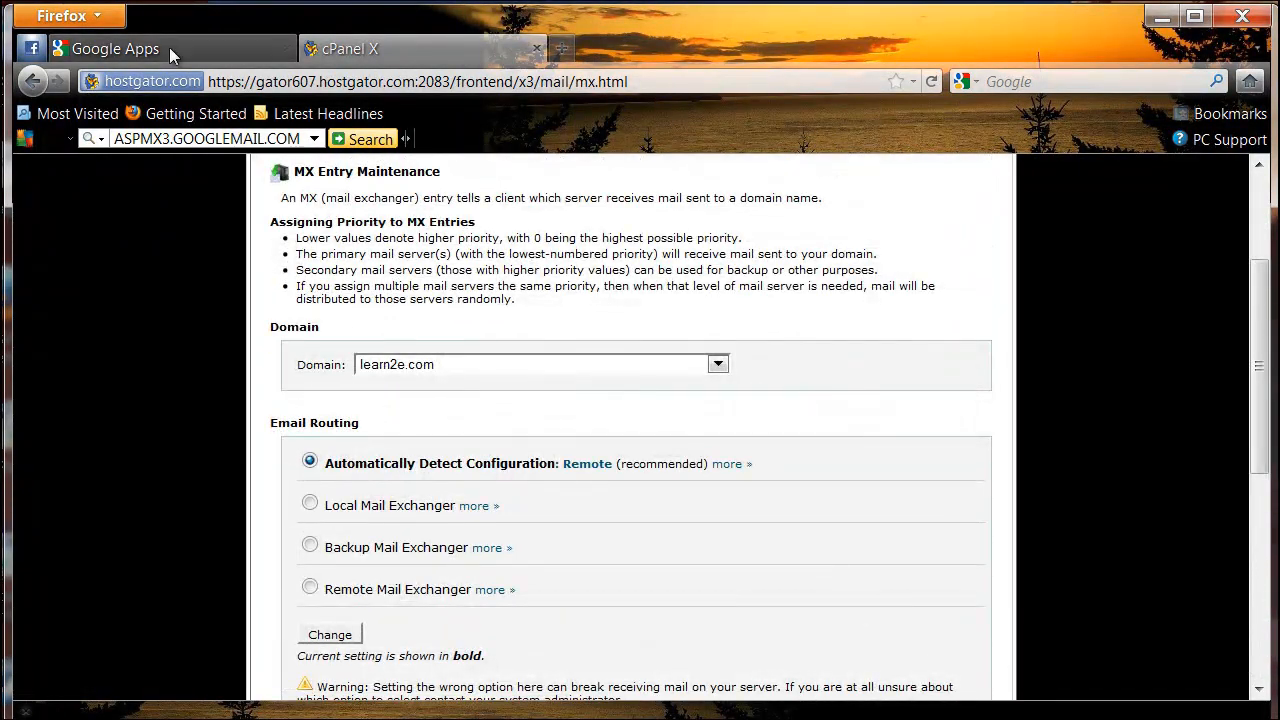
pyautogui.click(169, 47)
pyautogui.click(671, 614)
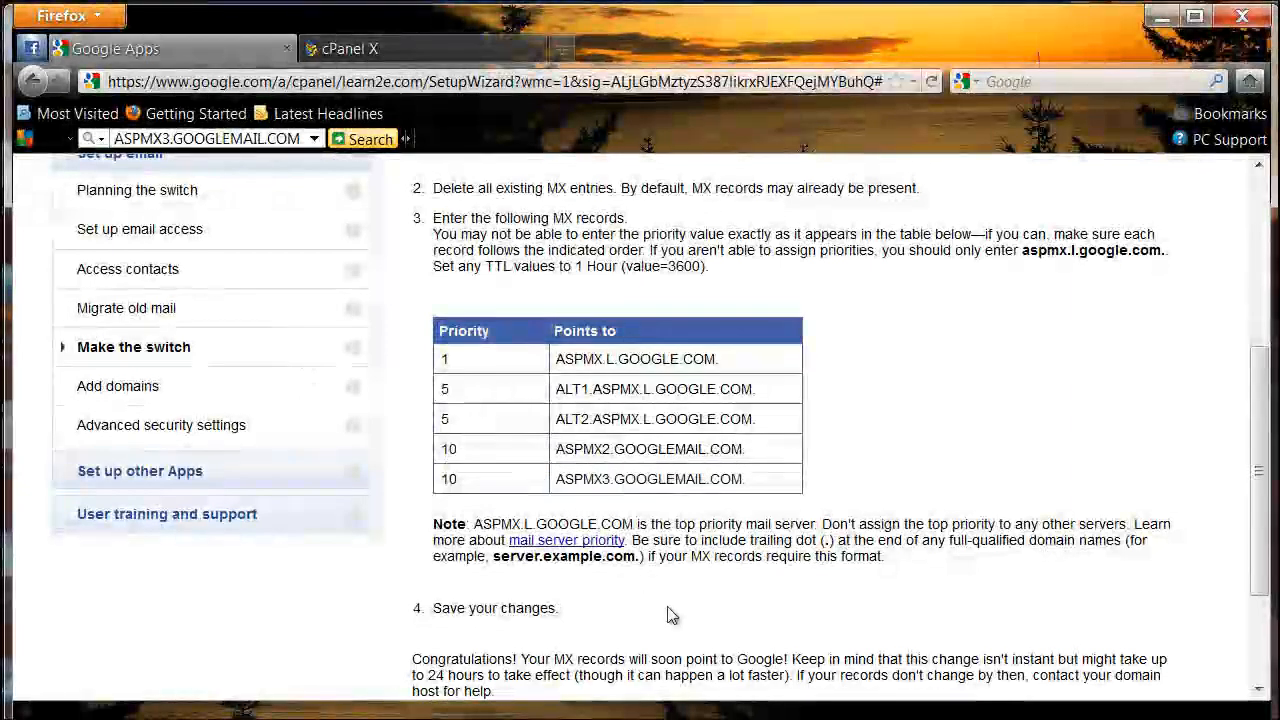
pyautogui.scroll(-3, 671, 614)
pyautogui.click(505, 619)
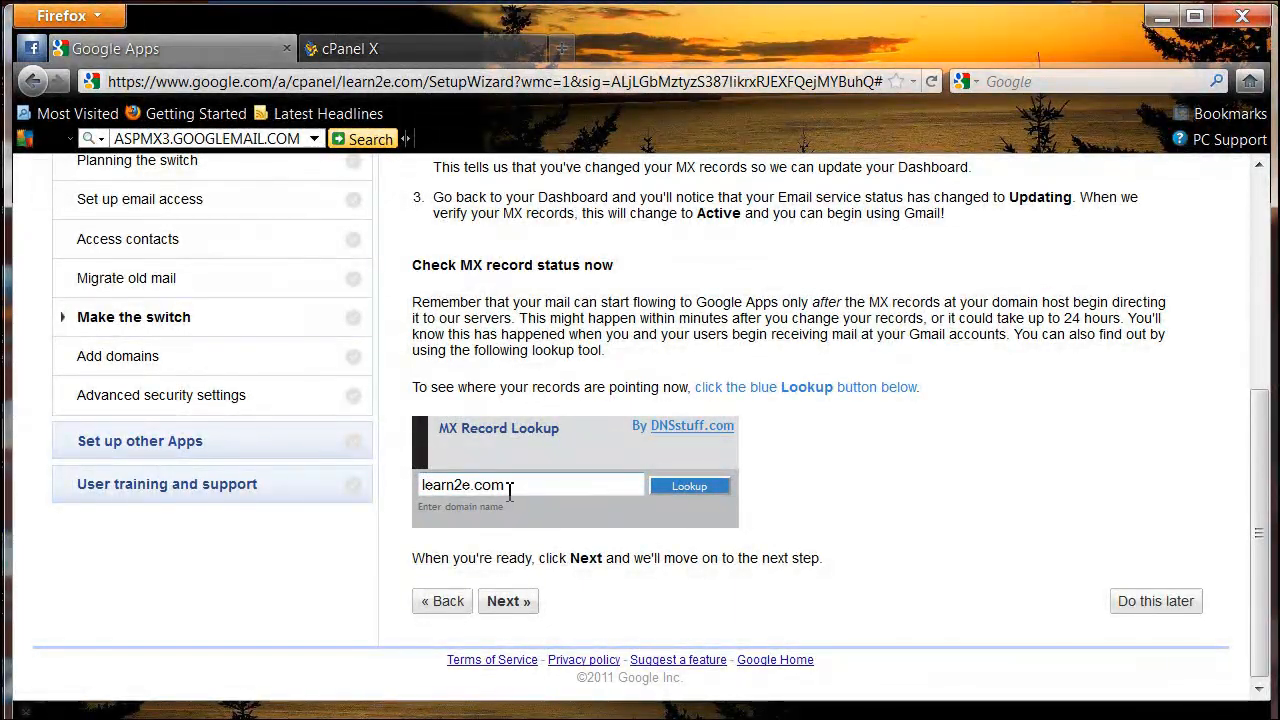
pyautogui.click(670, 486)
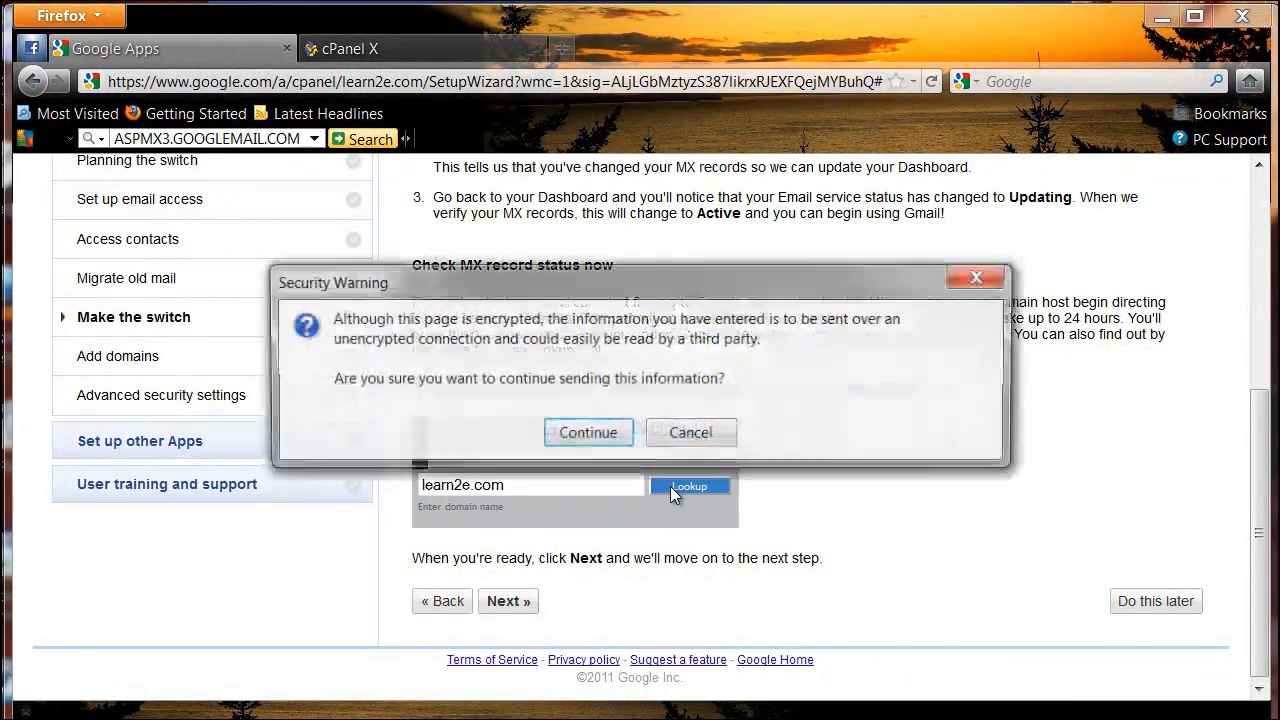
pyautogui.click(592, 432)
pyautogui.scroll(-6, 592, 472)
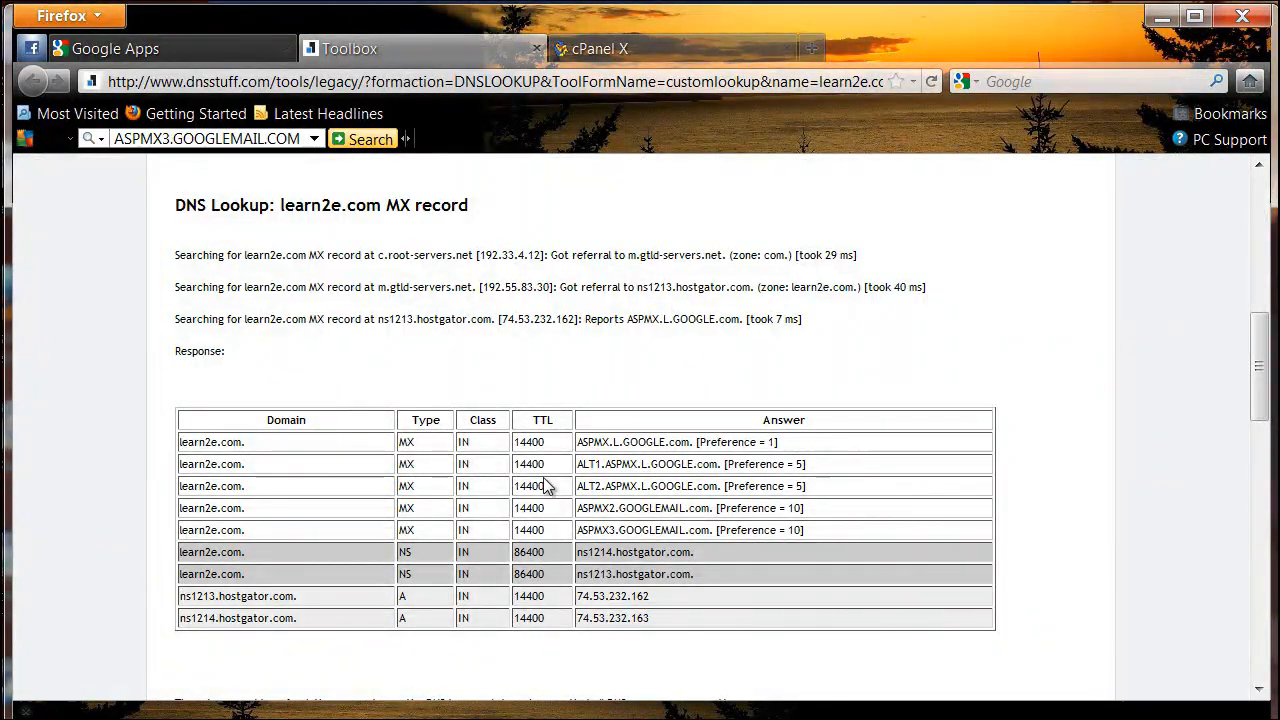
pyautogui.scroll(-4, 548, 484)
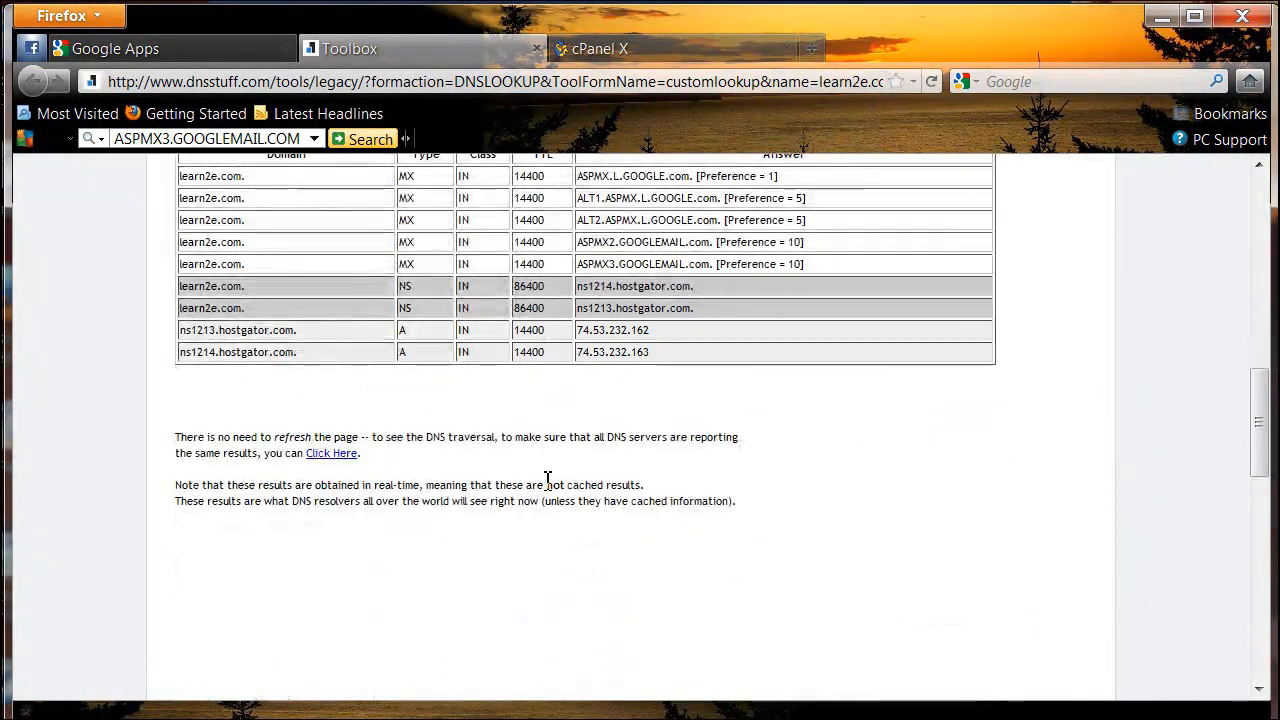
pyautogui.scroll(8, 588, 326)
pyautogui.hotkey('ctrl', 'w')
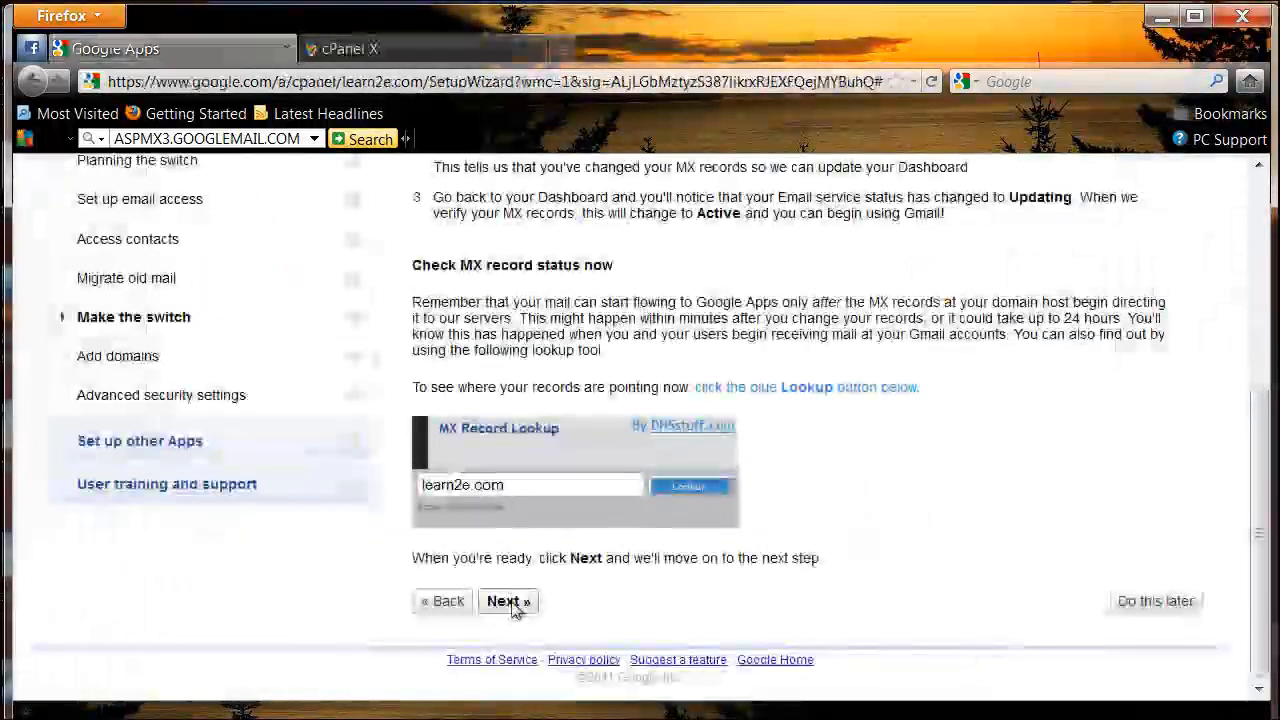
# Step: Advance the setup wizard past the Make the switch step to Add more domains
pyautogui.click(512, 606)
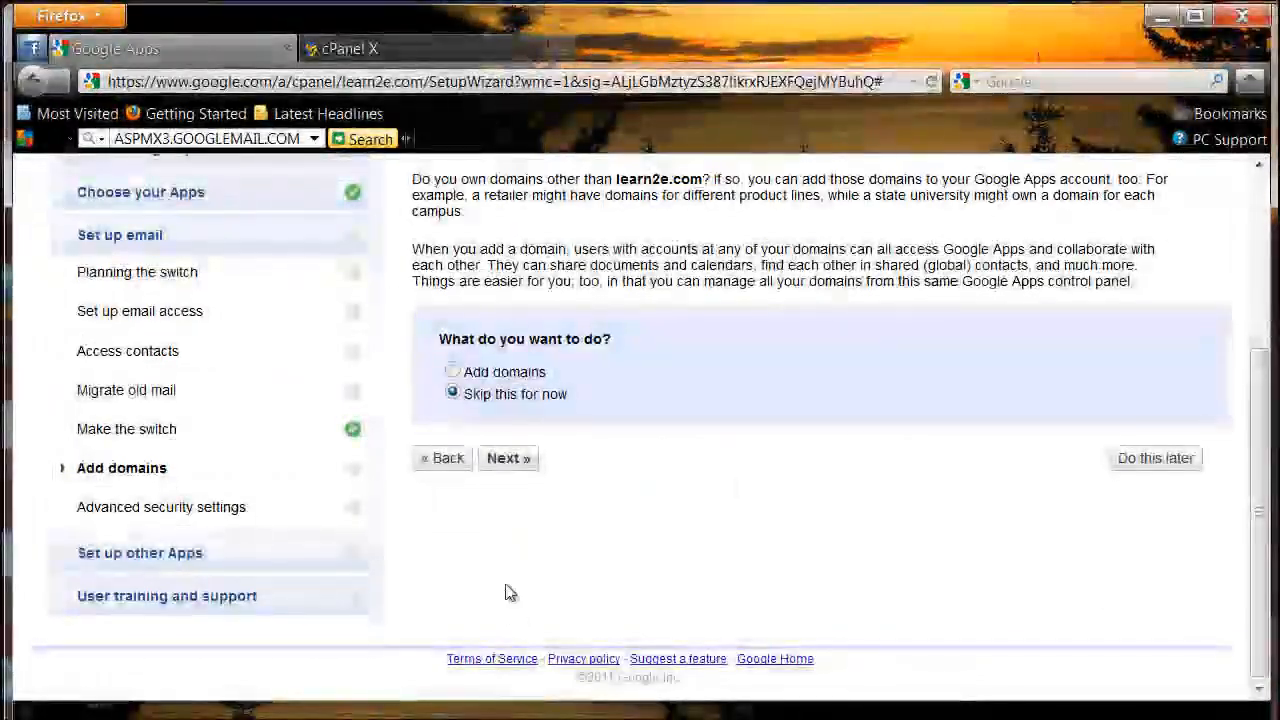
pyautogui.scroll(3, 493, 528)
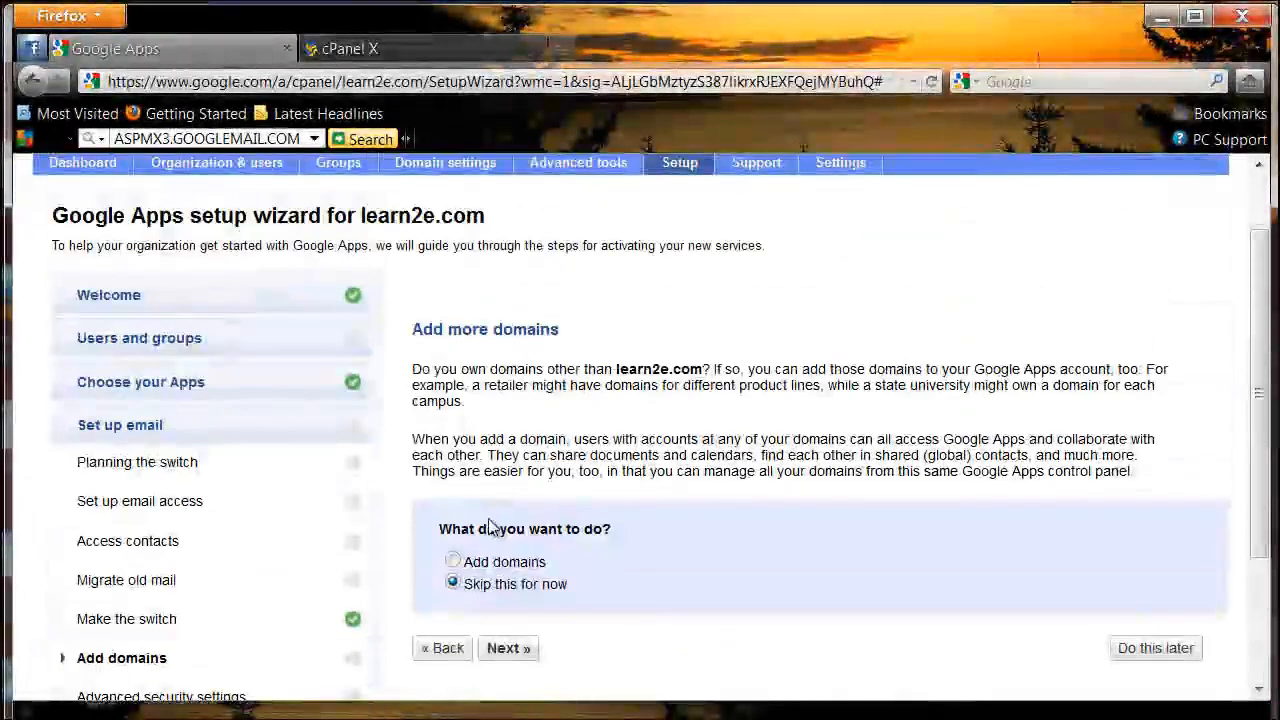
pyautogui.scroll(-1, 490, 528)
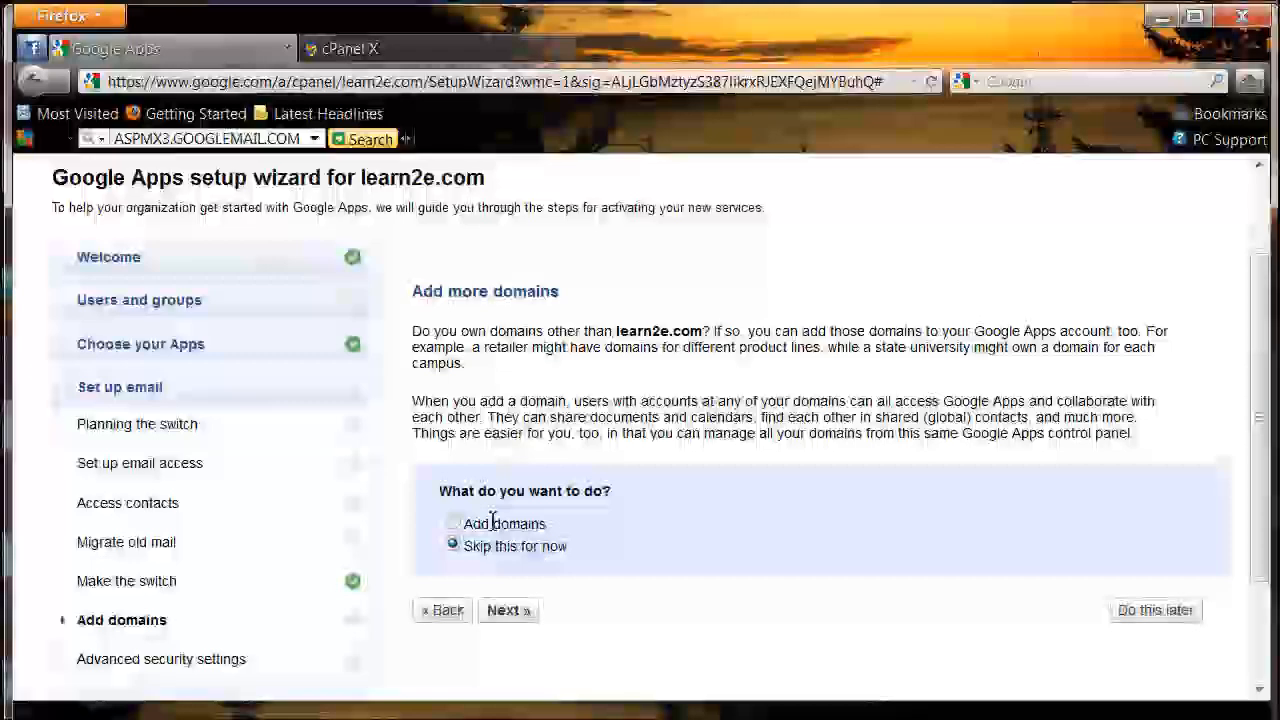
# Step: Skip adding more domains and the advanced security settings to advance the setup wizard
pyautogui.click(499, 612)
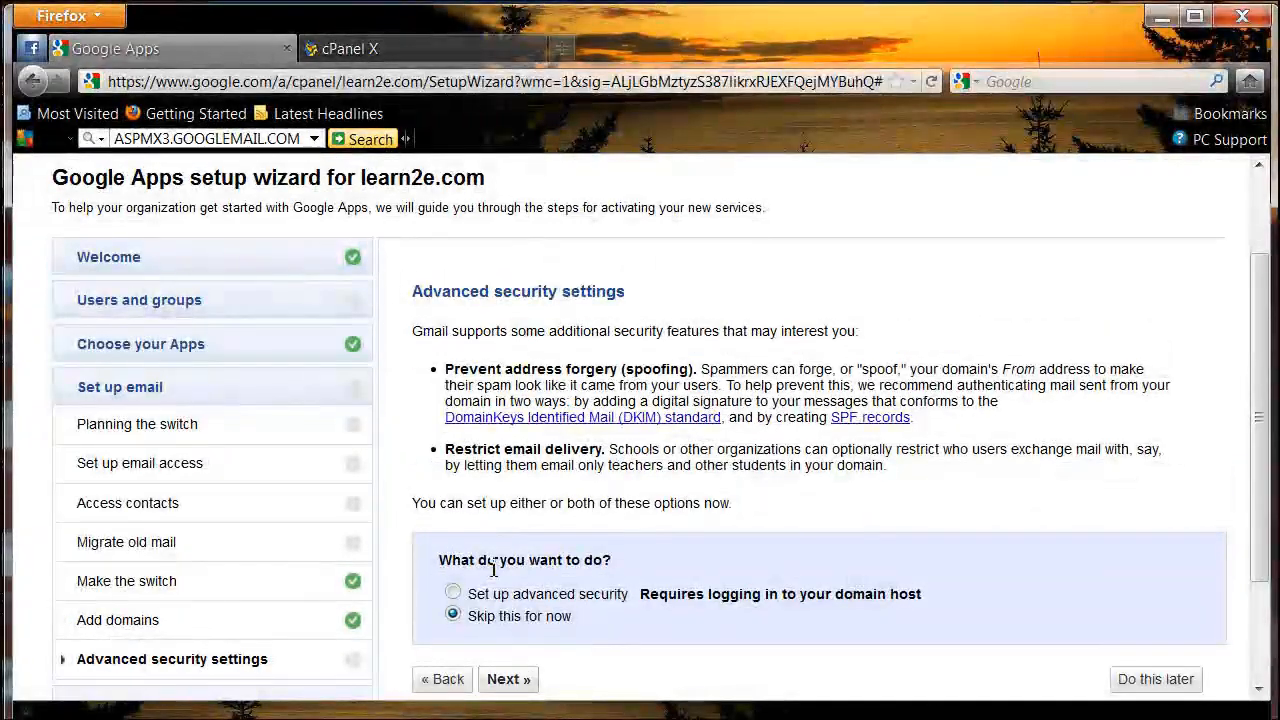
pyautogui.scroll(-1, 493, 567)
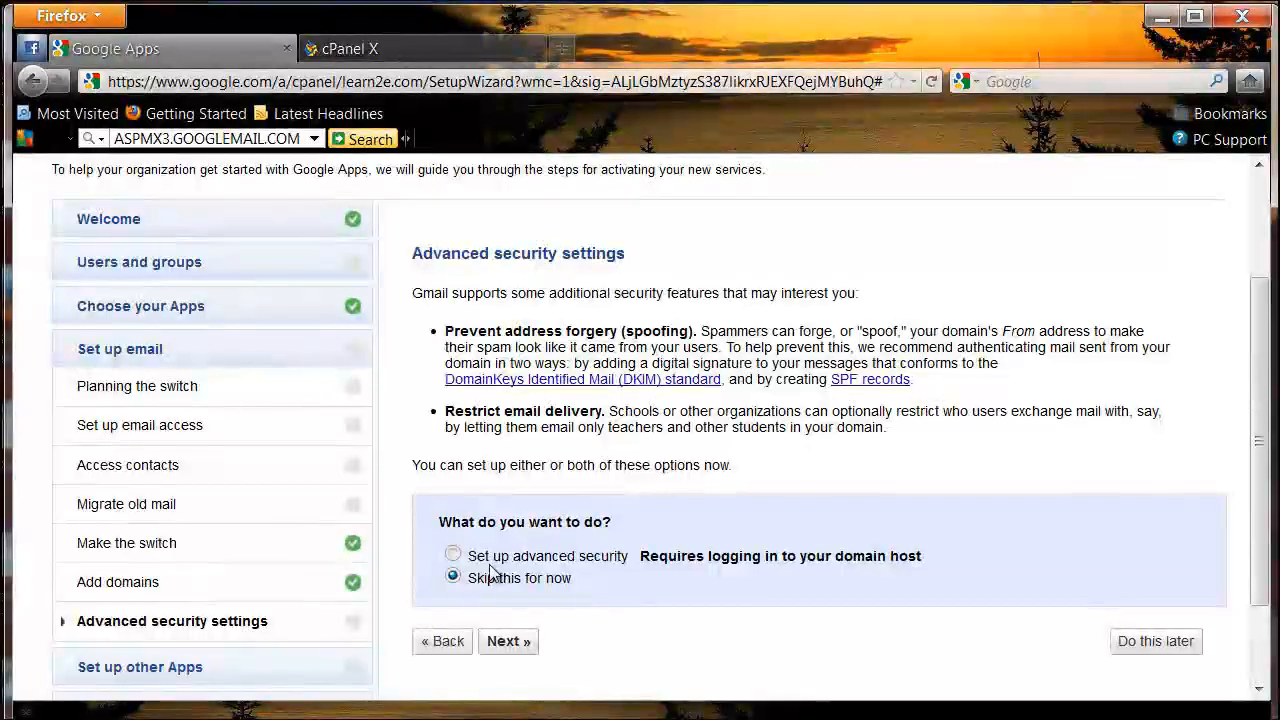
pyautogui.click(505, 641)
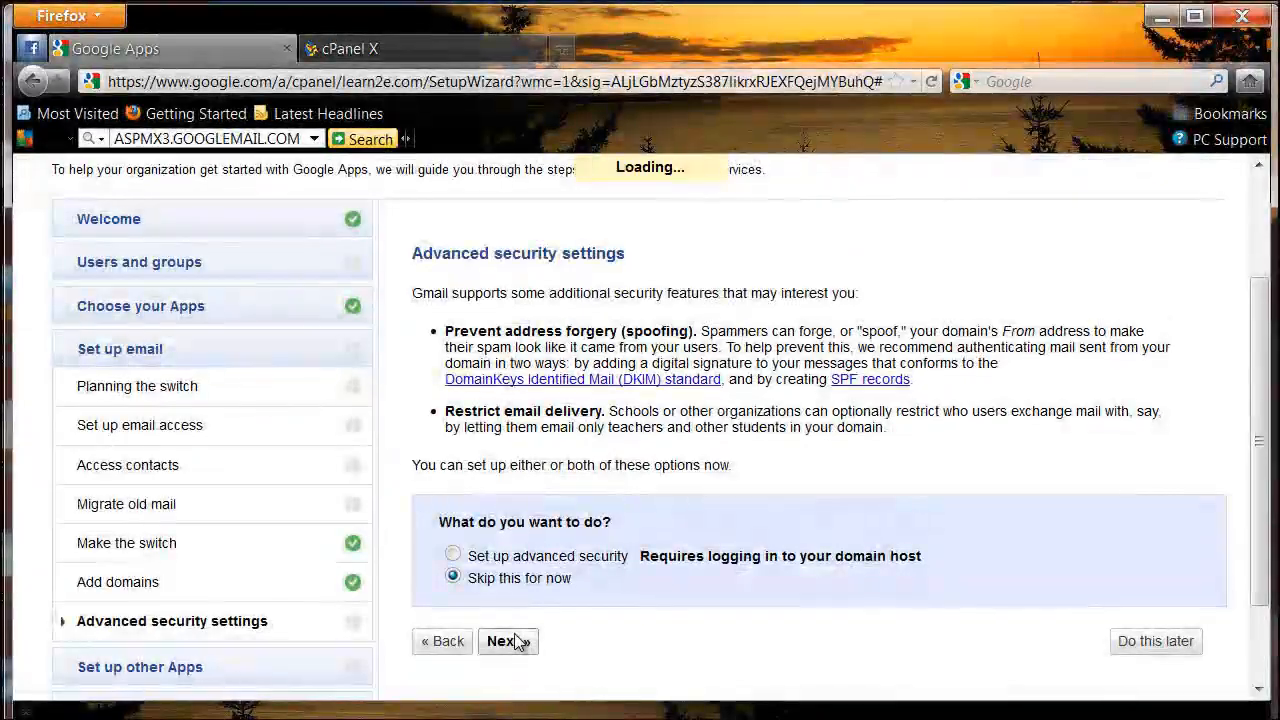
# Step: Defer the Calendar, Docs and Sites sections of the setup wizard with Do this later
pyautogui.scroll(-5, 534, 594)
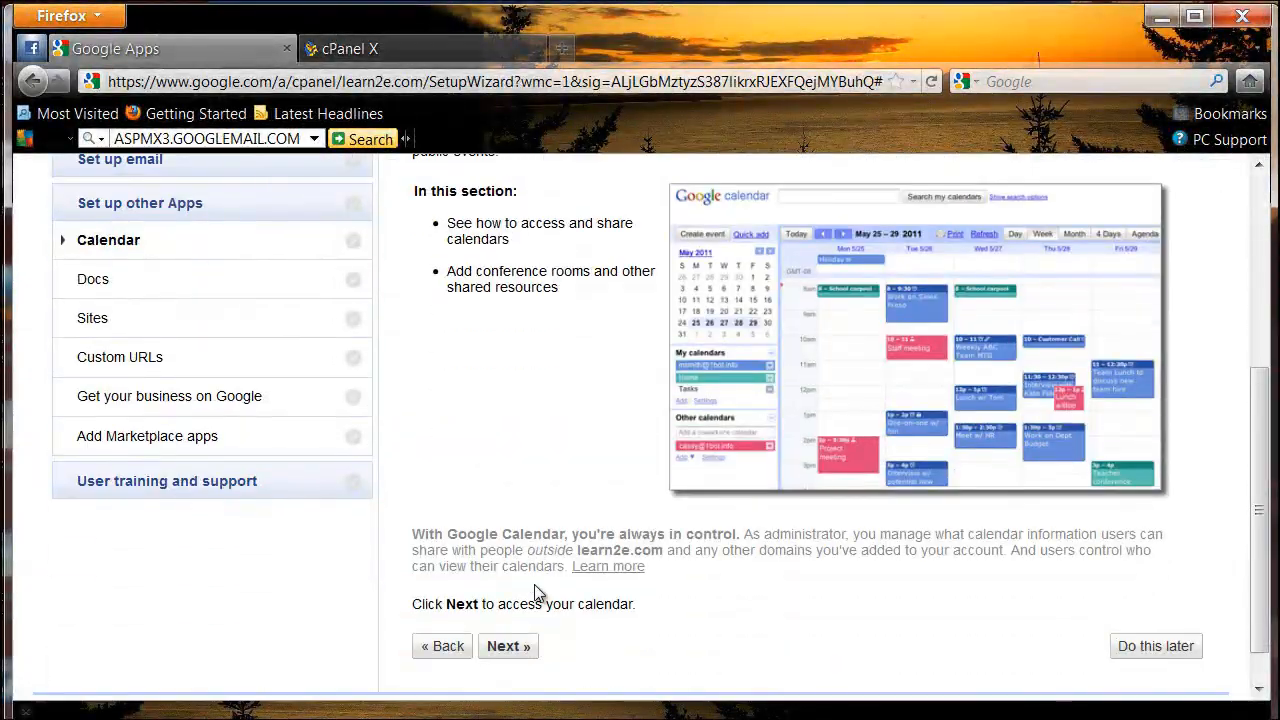
pyautogui.click(1156, 646)
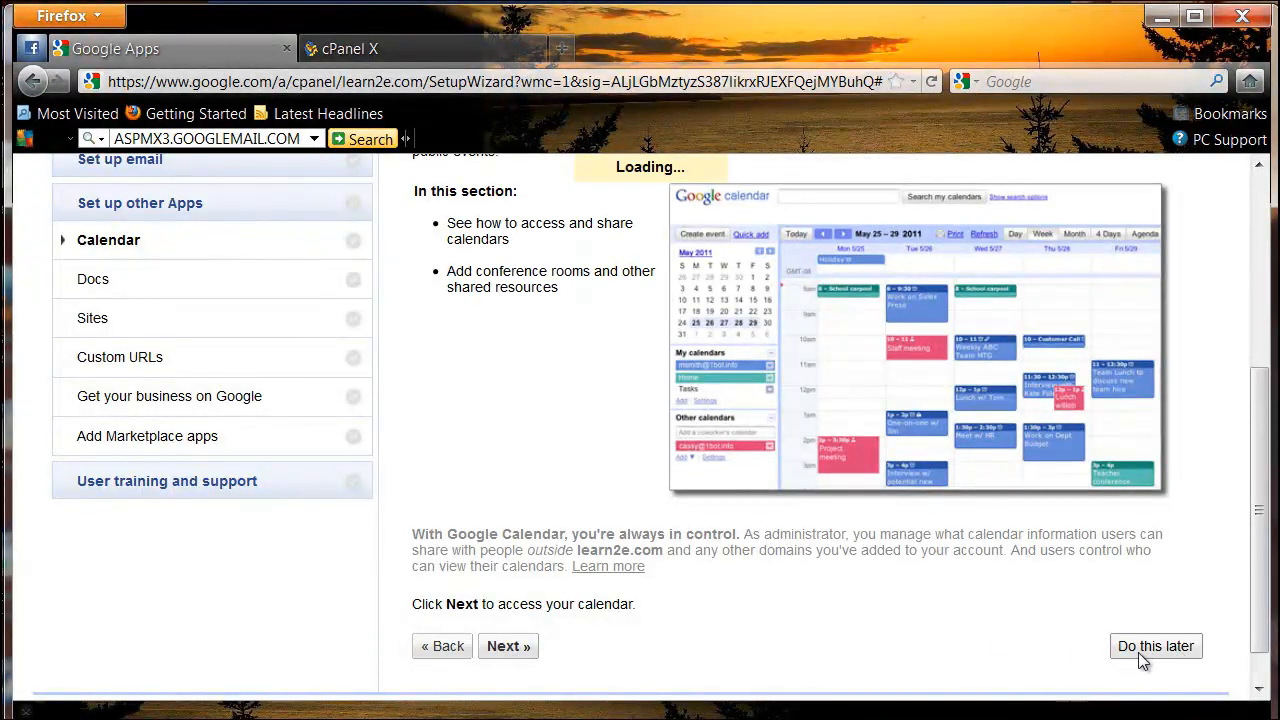
pyautogui.scroll(-3, 710, 503)
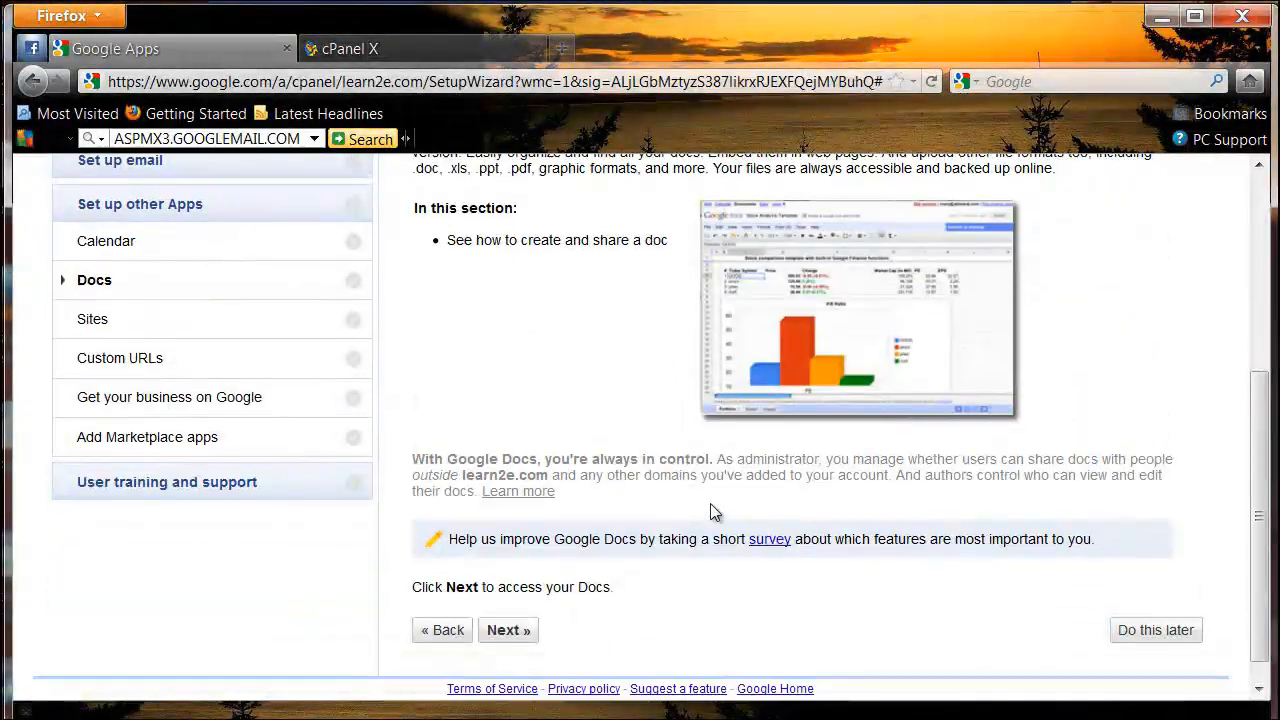
pyautogui.click(1136, 638)
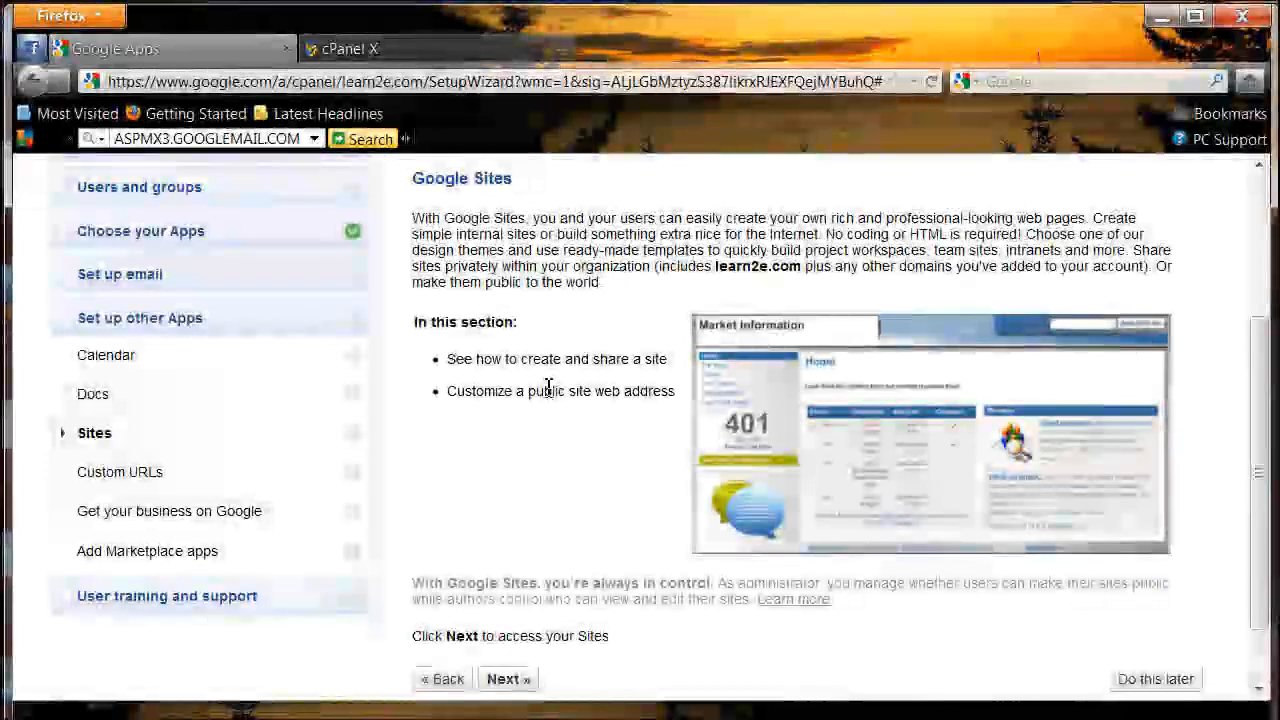
pyautogui.scroll(-3, 543, 386)
pyautogui.click(1154, 601)
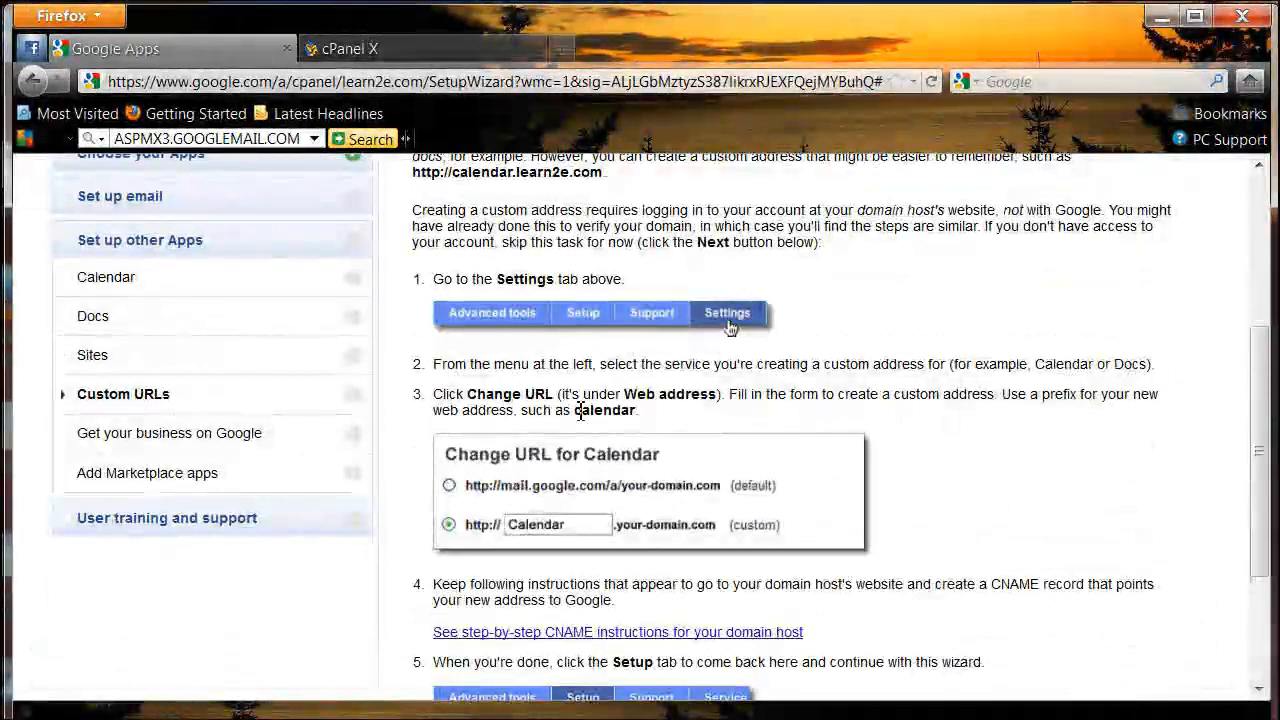
# Step: Skip the Custom URLs and Get your business on Google steps to finish the setup wizard
pyautogui.scroll(4, 580, 412)
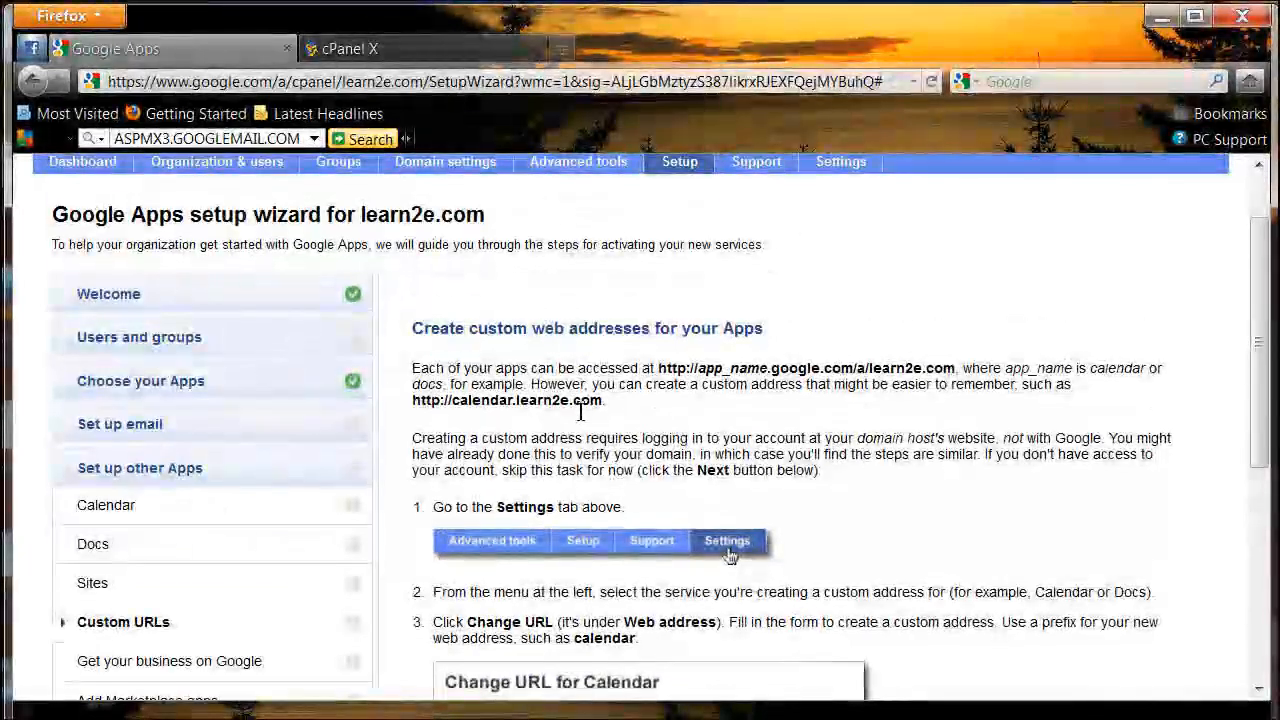
pyautogui.scroll(-5, 563, 430)
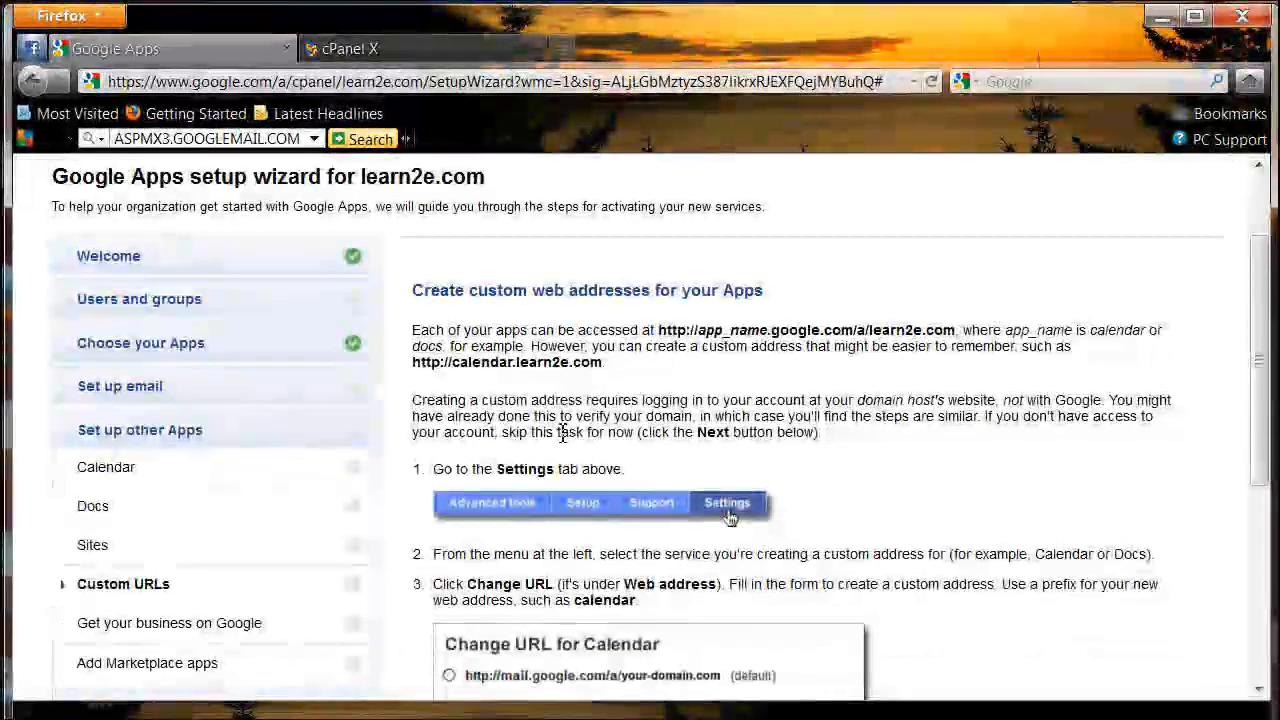
pyautogui.click(508, 600)
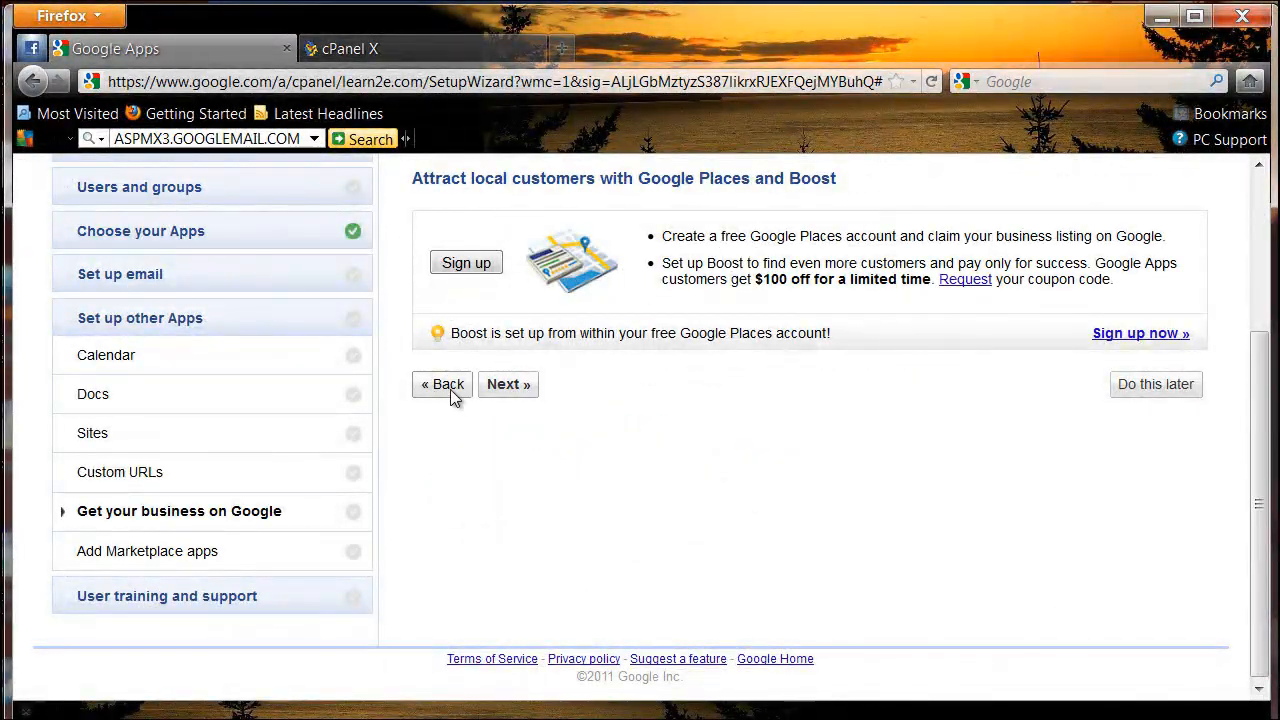
pyautogui.click(505, 386)
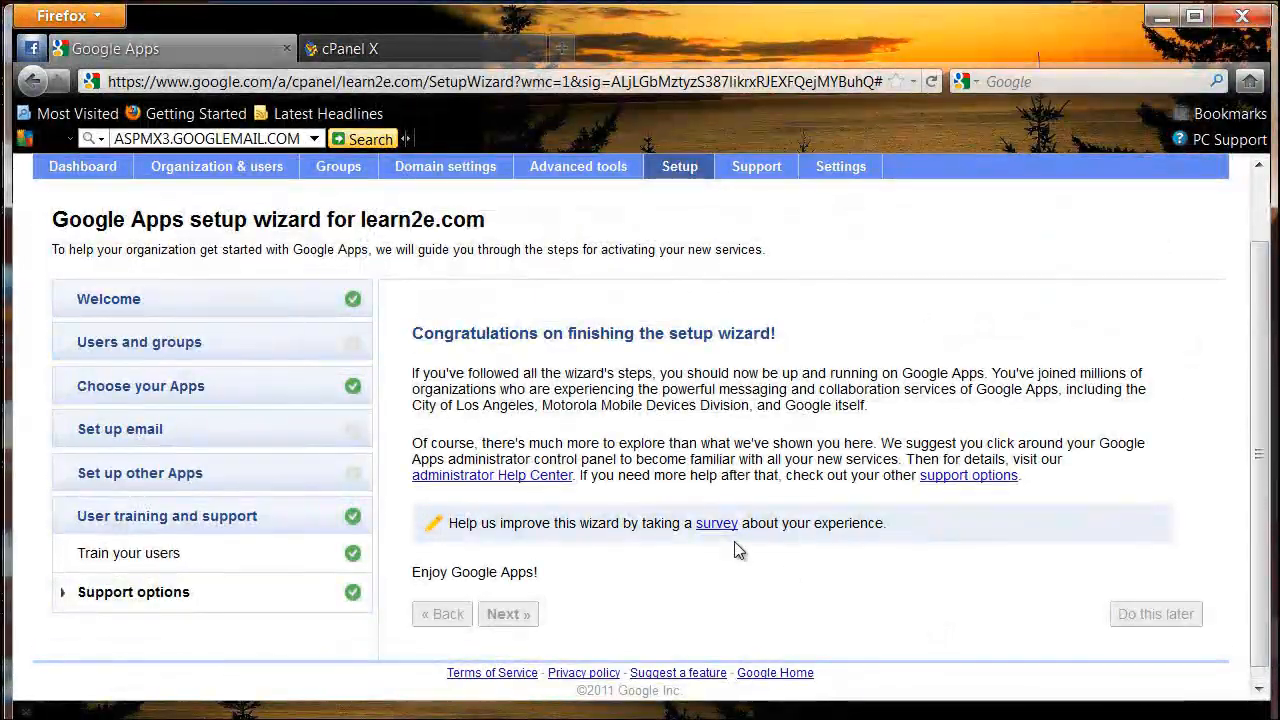
pyautogui.scroll(-1, 549, 432)
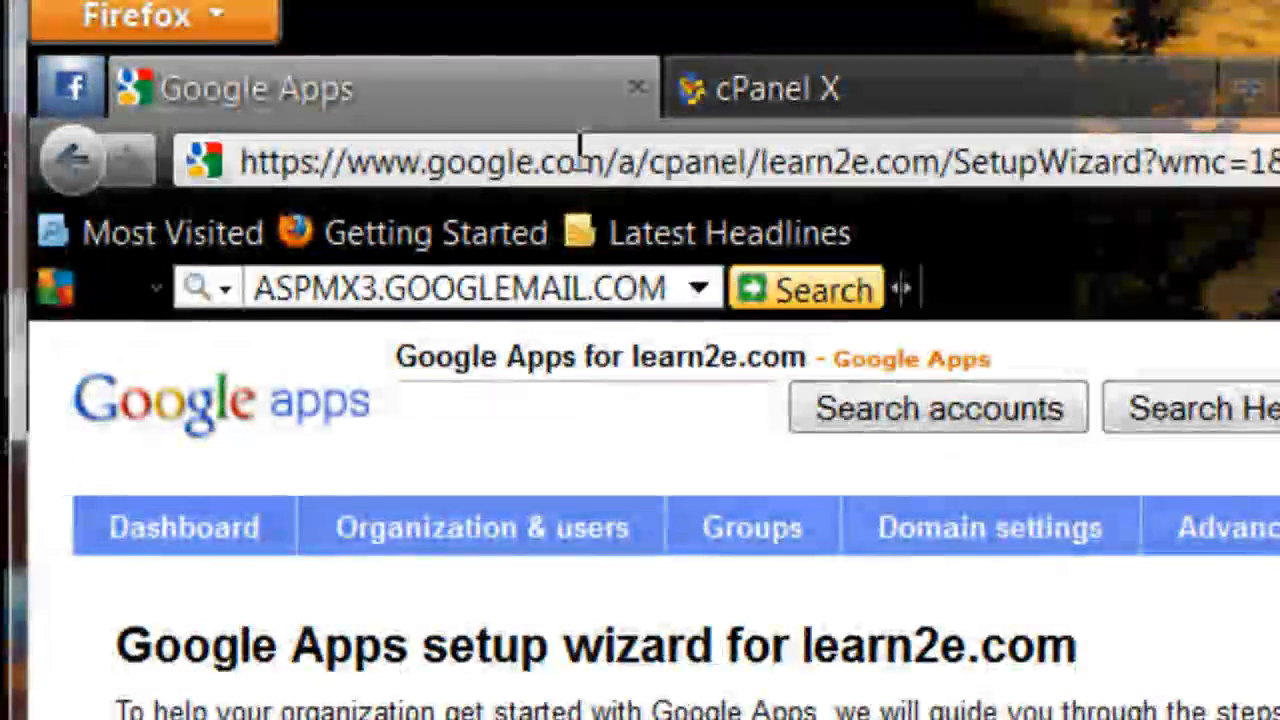
# Step: Open gmail.com in the current browser tab
pyautogui.click(568, 160)
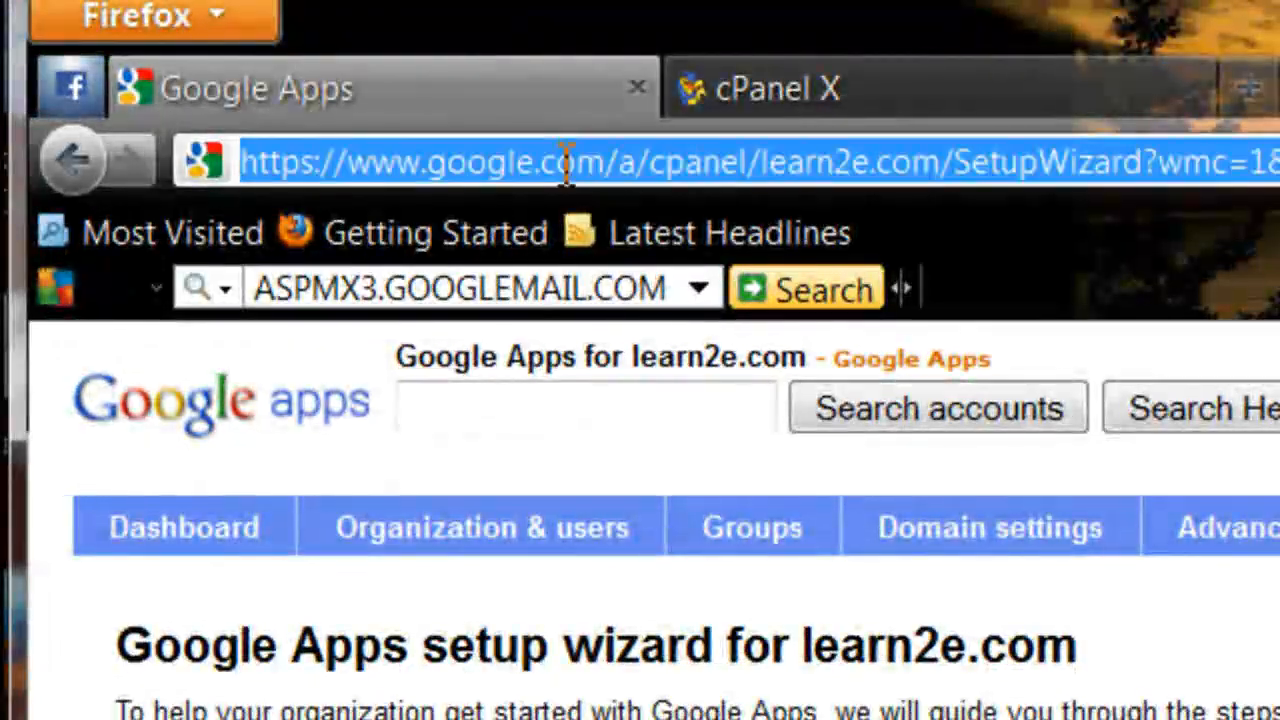
pyautogui.write('g')
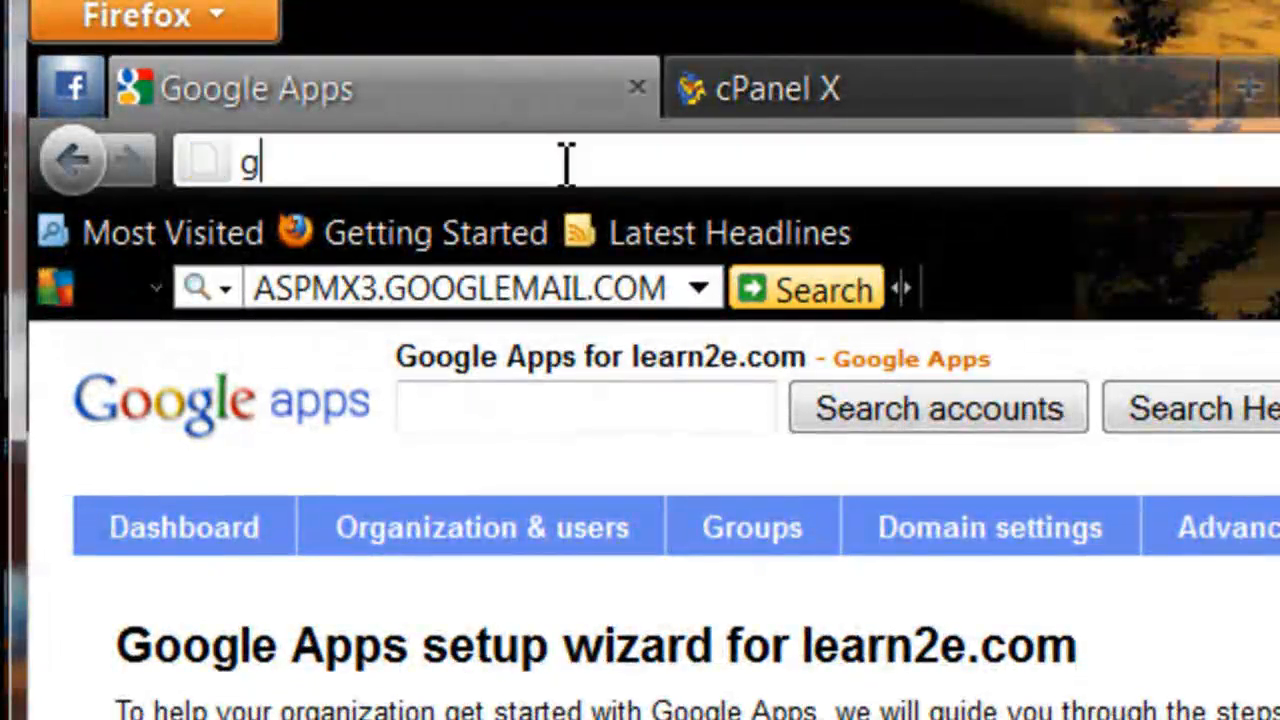
pyautogui.write('mail')
pyautogui.press('Down')
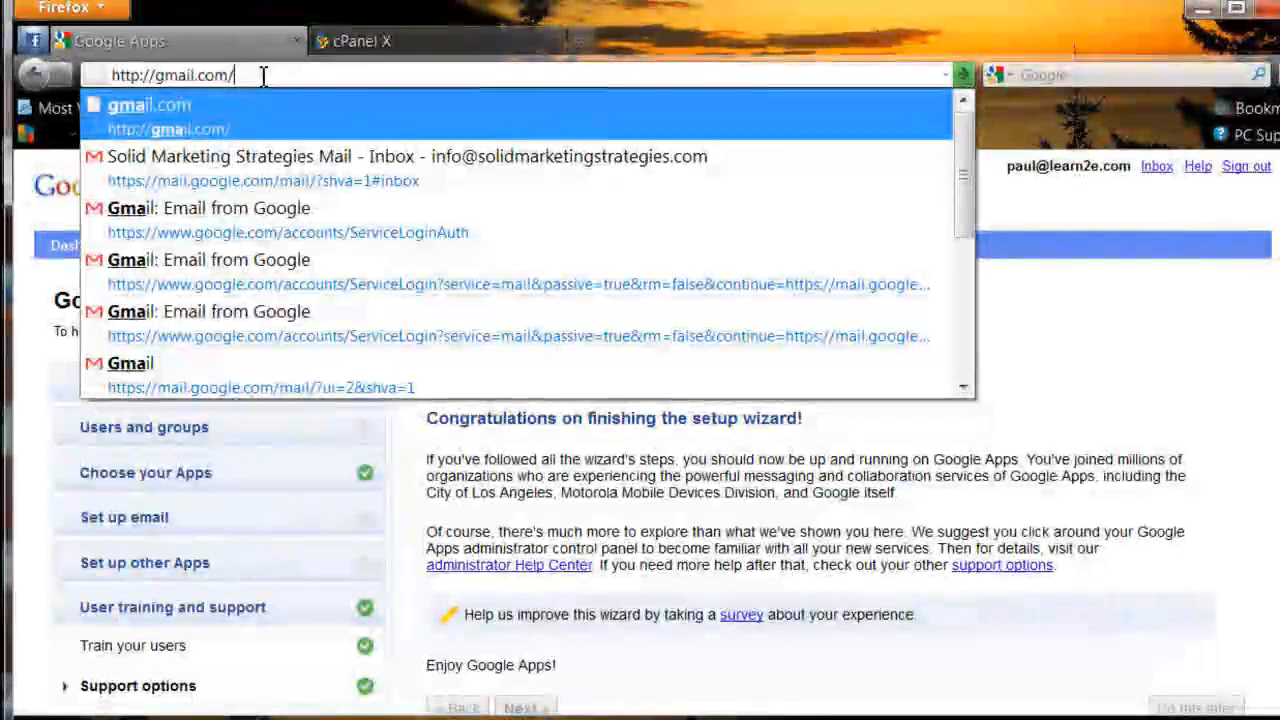
pyautogui.press('Return')
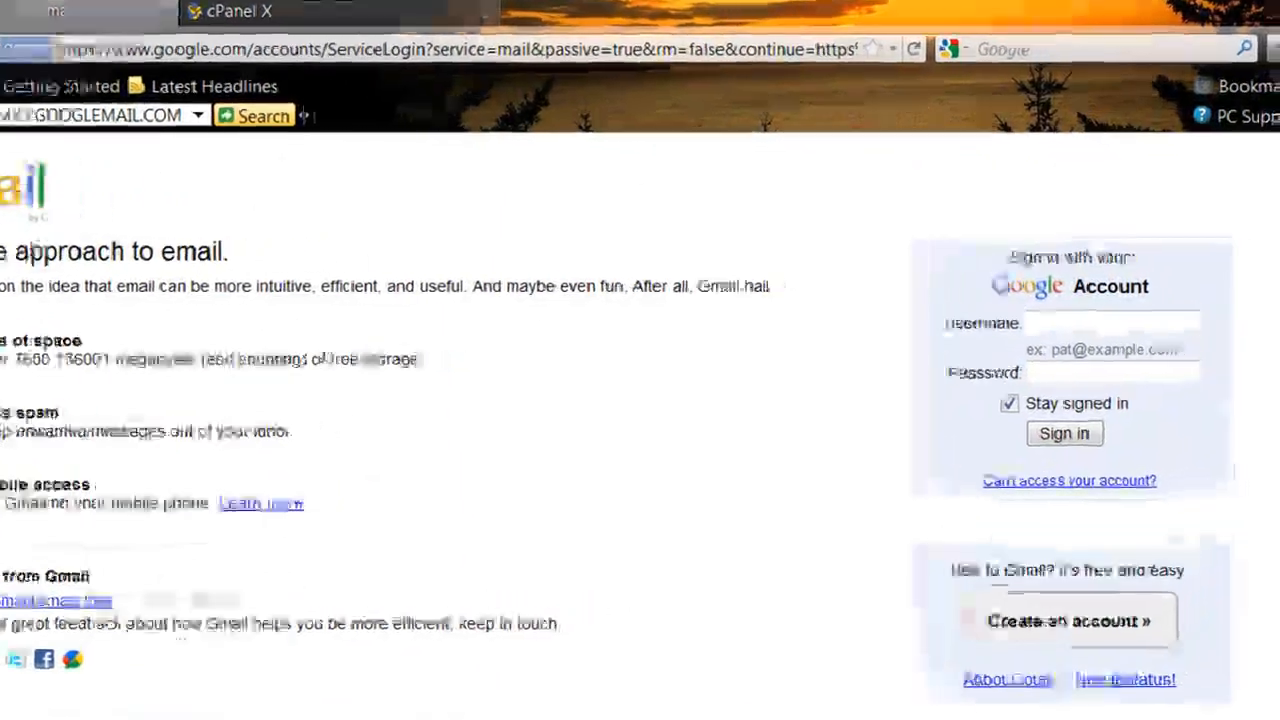
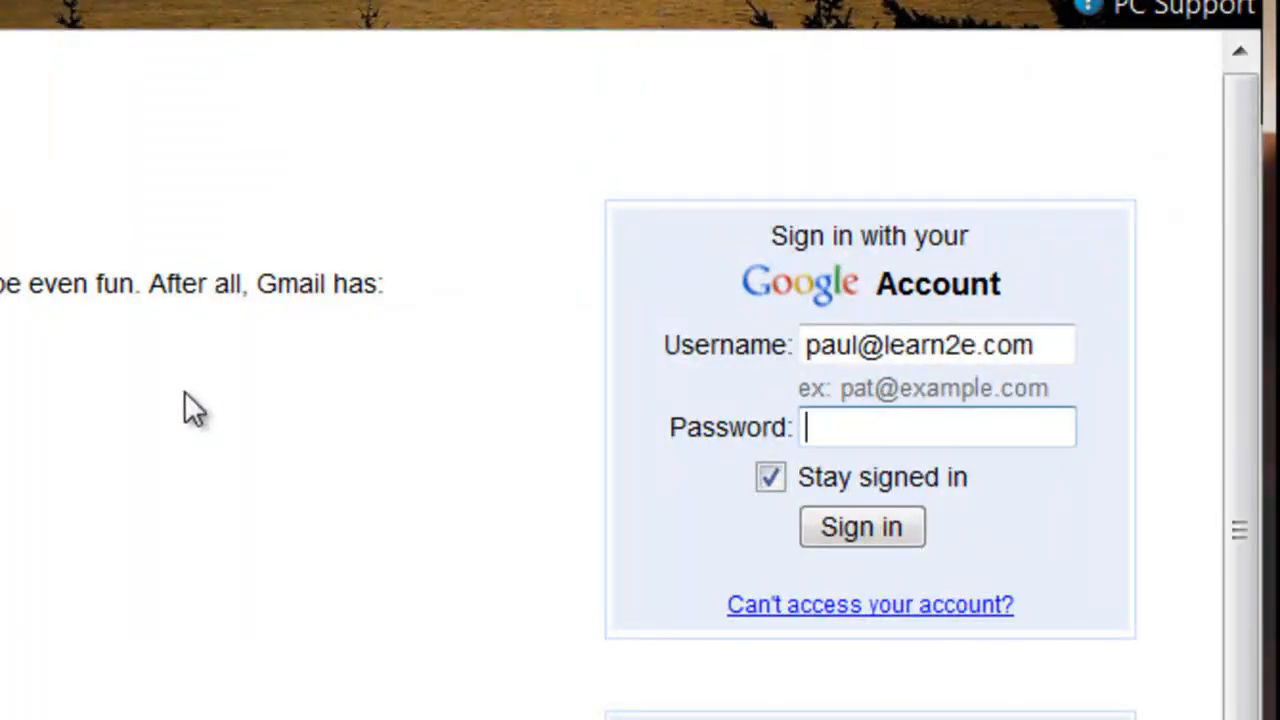
# Step: Sign in to Gmail with the learn2e.com account's username and password and review the inbox
pyautogui.write('•••••••••')
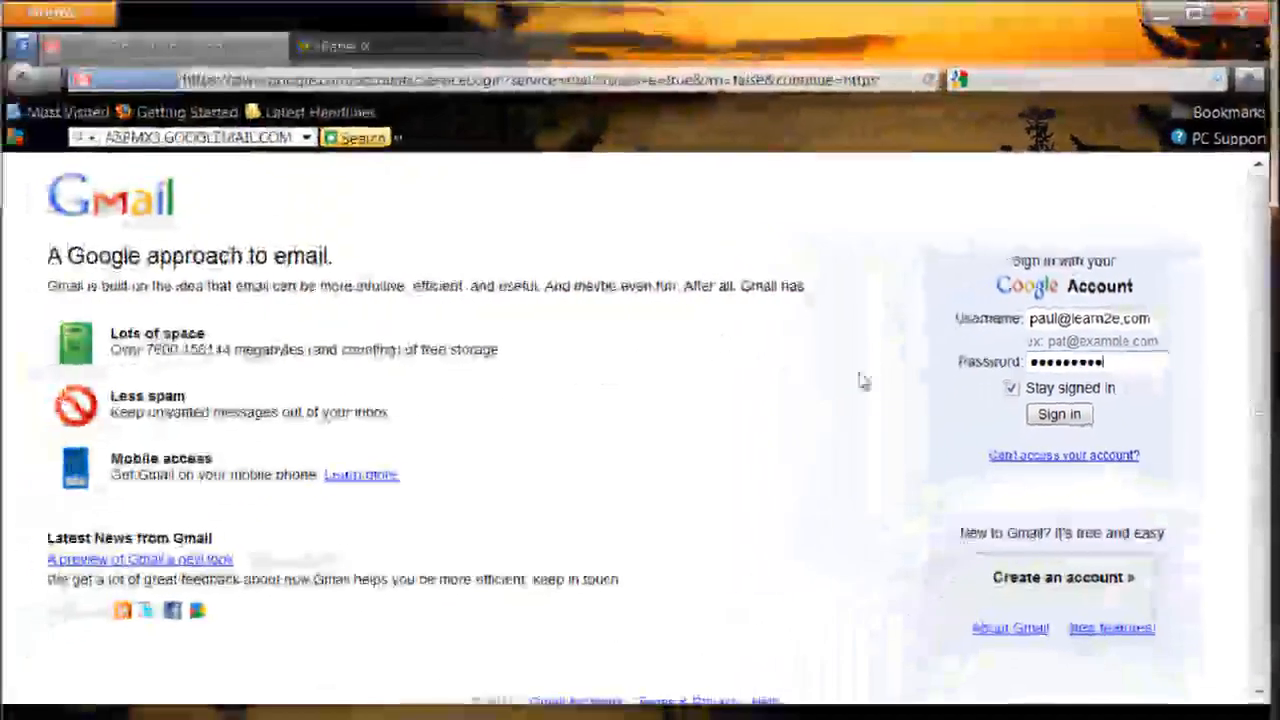
pyautogui.click(937, 484)
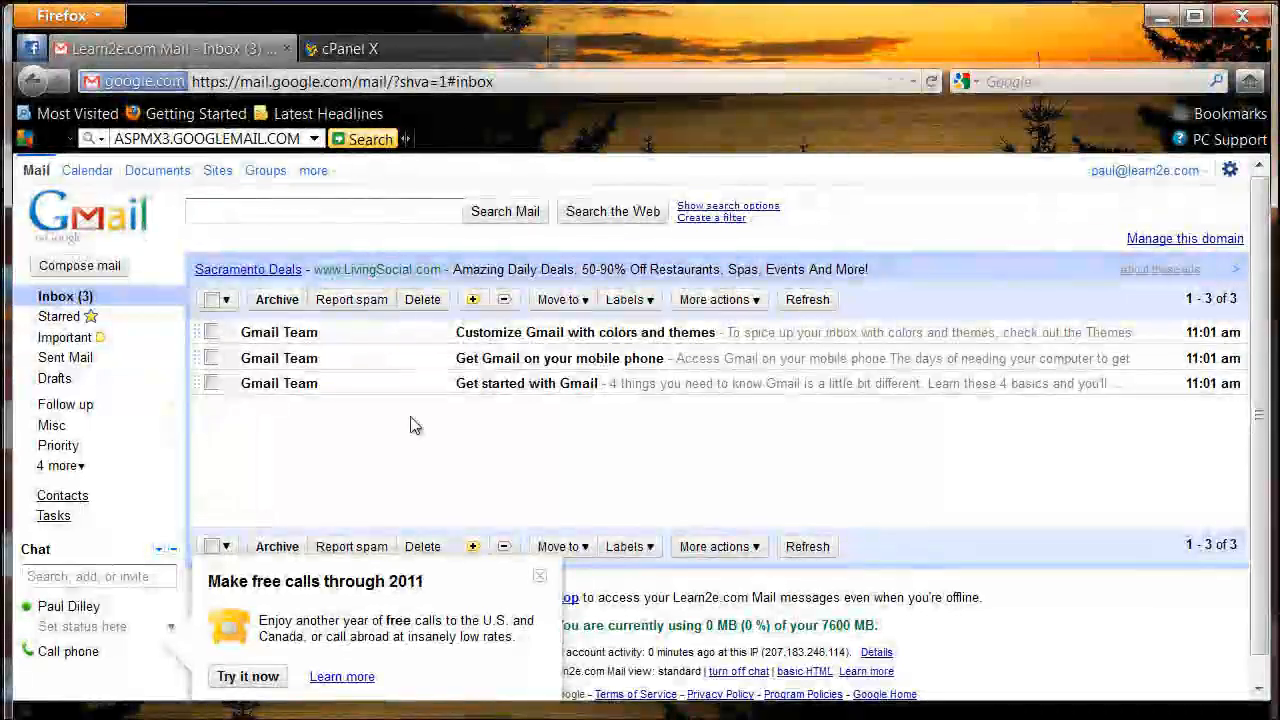
pyautogui.scroll(-1, 410, 425)
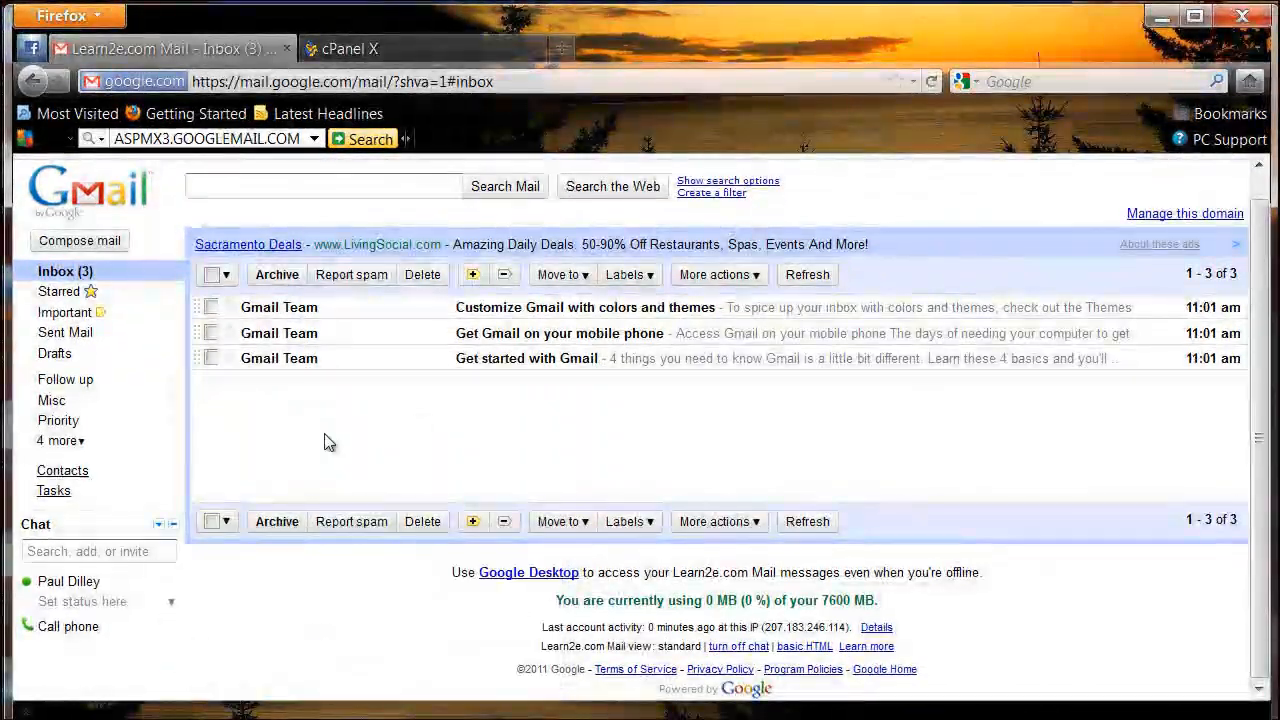